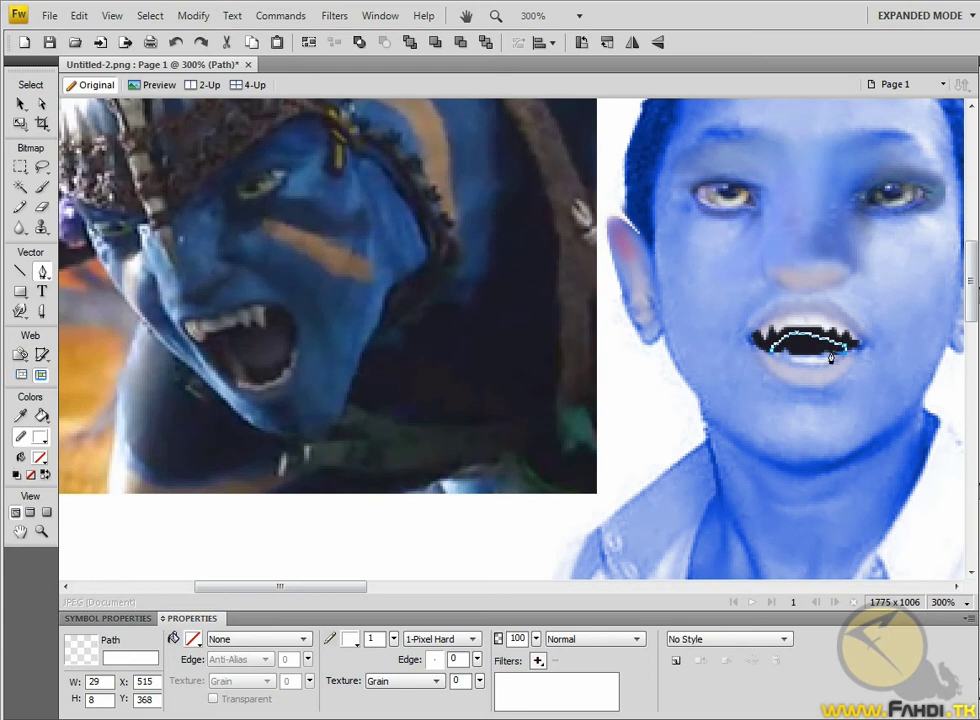
Close the mouth outline and give it a solid fill of the dark reference colour #332F3C.
left_click(783, 354)
left_click(771, 356)
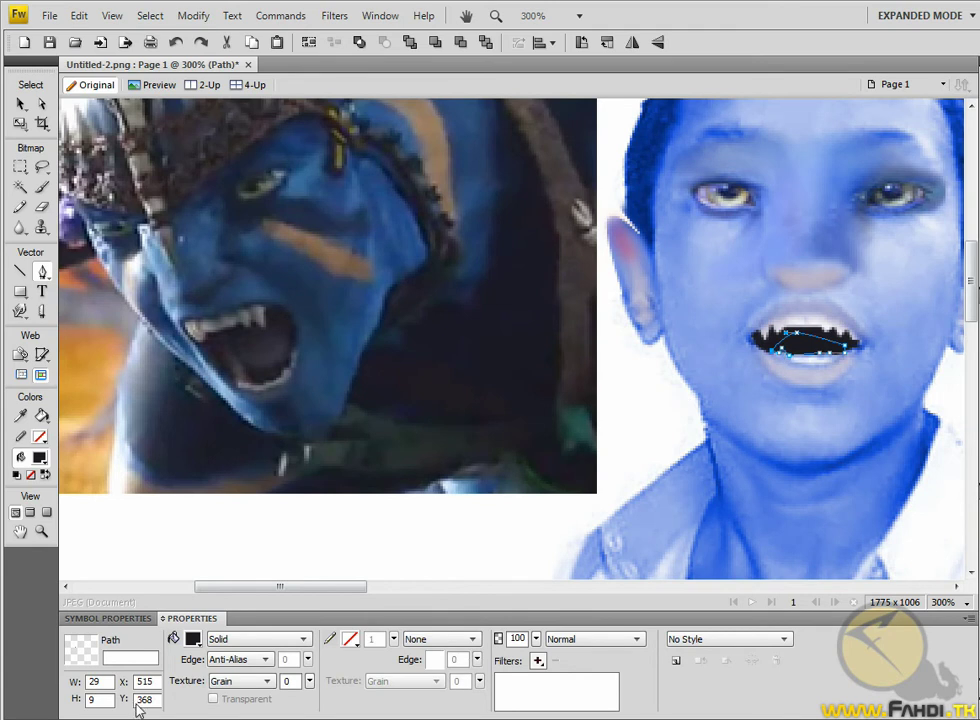
left_click(192, 639)
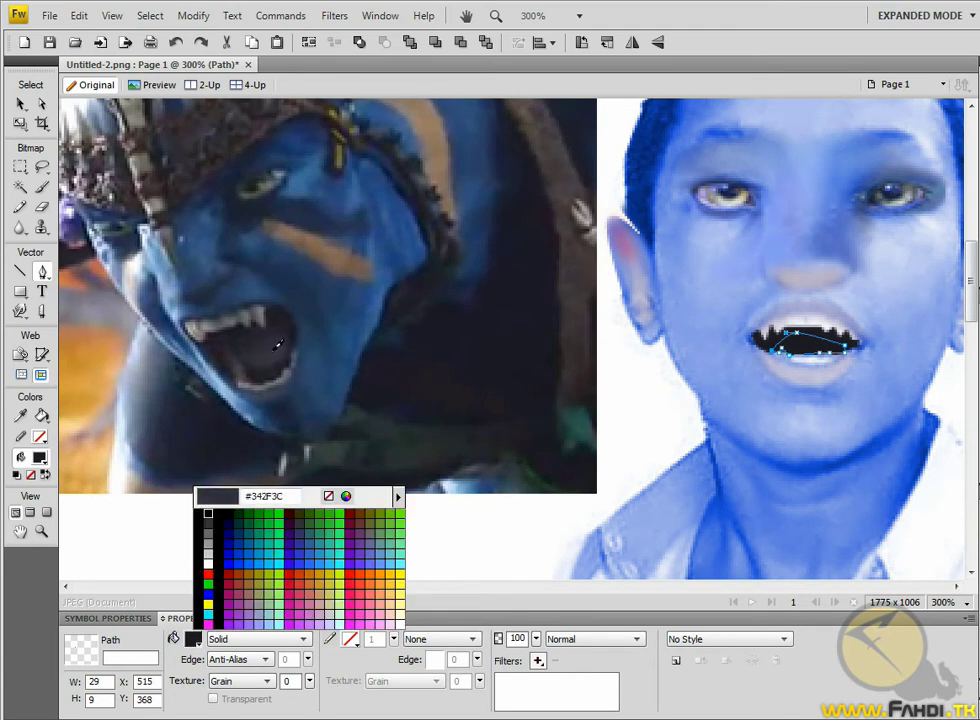
left_click(259, 363)
left_click(21, 104)
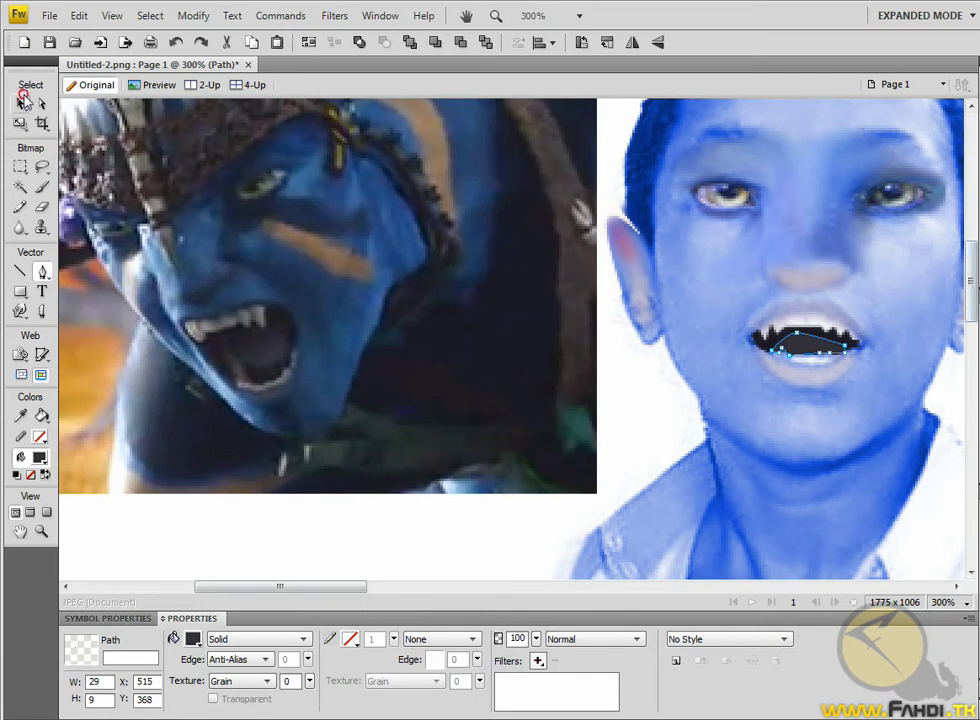
left_click(381, 533)
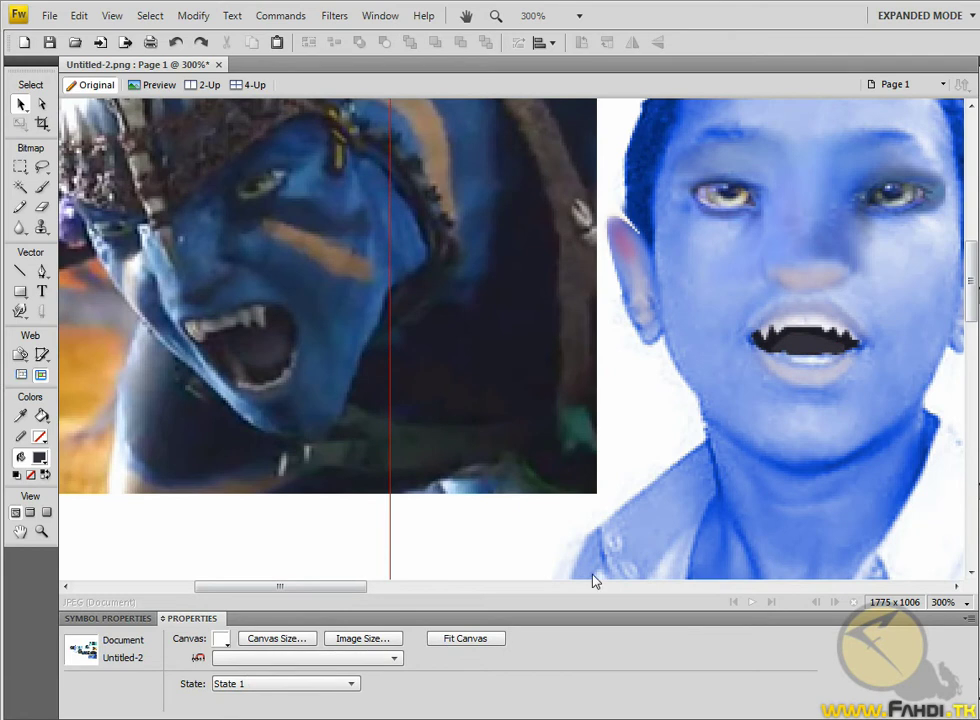
left_click(955, 602)
At 100% zoom, move the orange Na'vi picture to the upper left and the smiling one to the top.
left_click(966, 434)
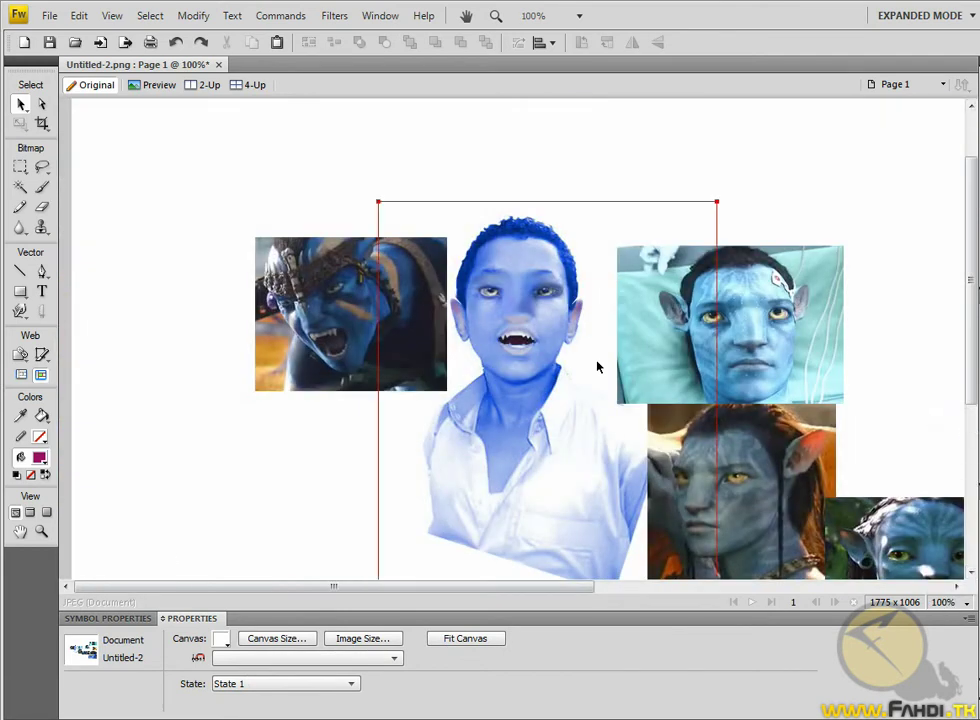
mouse_move(396, 592)
left_mouse_down()
mouse_move(713, 597)
mouse_move(562, 610)
mouse_move(642, 610)
mouse_move(792, 591)
mouse_move(737, 597)
left_mouse_up()
left_click(807, 344)
mouse_move(807, 344)
left_mouse_down()
mouse_move(220, 265)
mouse_move(185, 178)
left_mouse_up()
mouse_move(427, 297)
left_mouse_down()
mouse_move(350, 322)
mouse_move(207, 327)
left_mouse_up()
left_click_drag(630, 596, 353, 615)
mouse_move(677, 175)
left_mouse_down()
mouse_move(290, 141)
mouse_move(228, 145)
left_mouse_up()
mouse_move(832, 320)
left_mouse_down()
mouse_move(686, 172)
mouse_move(653, 172)
mouse_move(666, 172)
left_mouse_up()
left_click(800, 185)
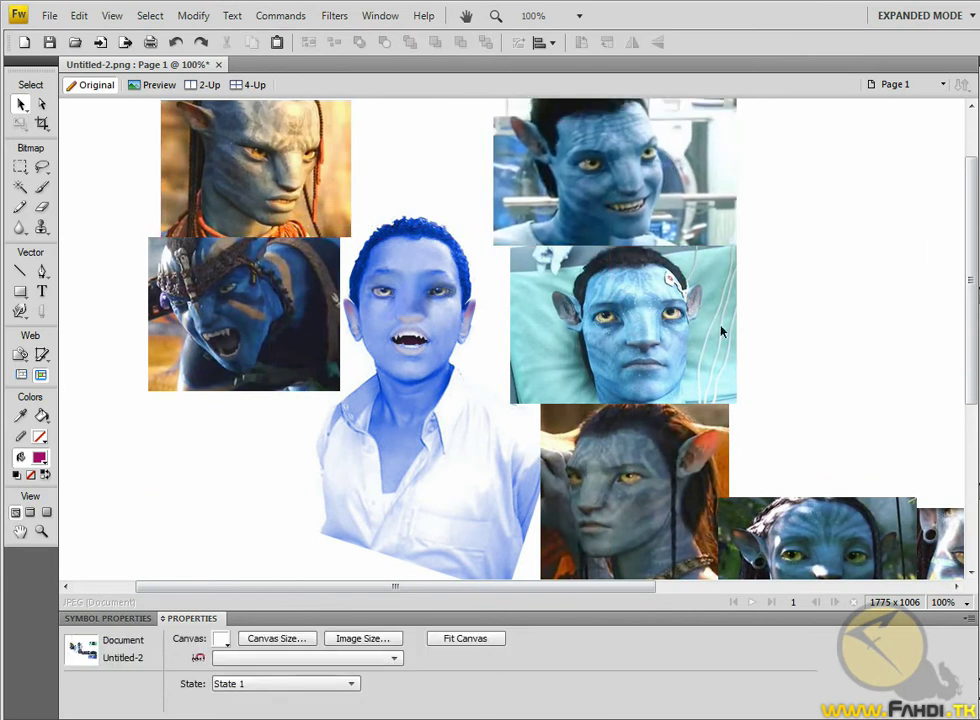
Zoom to 200% and select the orange, smiling and pillow Na'vi pictures in turn.
left_click(966, 602)
left_click(960, 470)
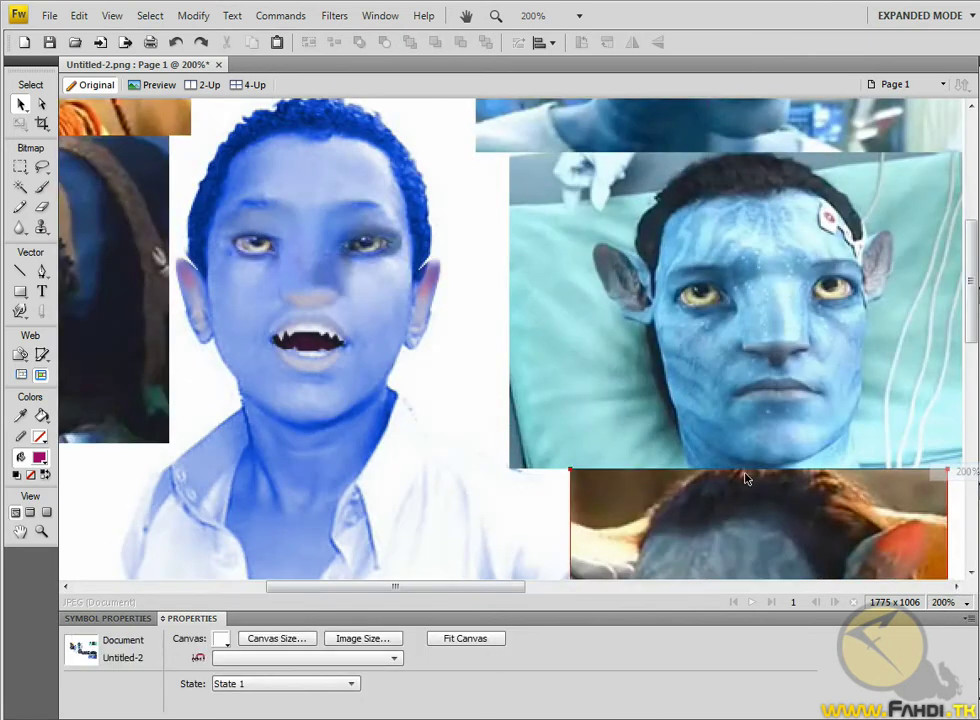
left_click_drag(467, 586, 379, 600)
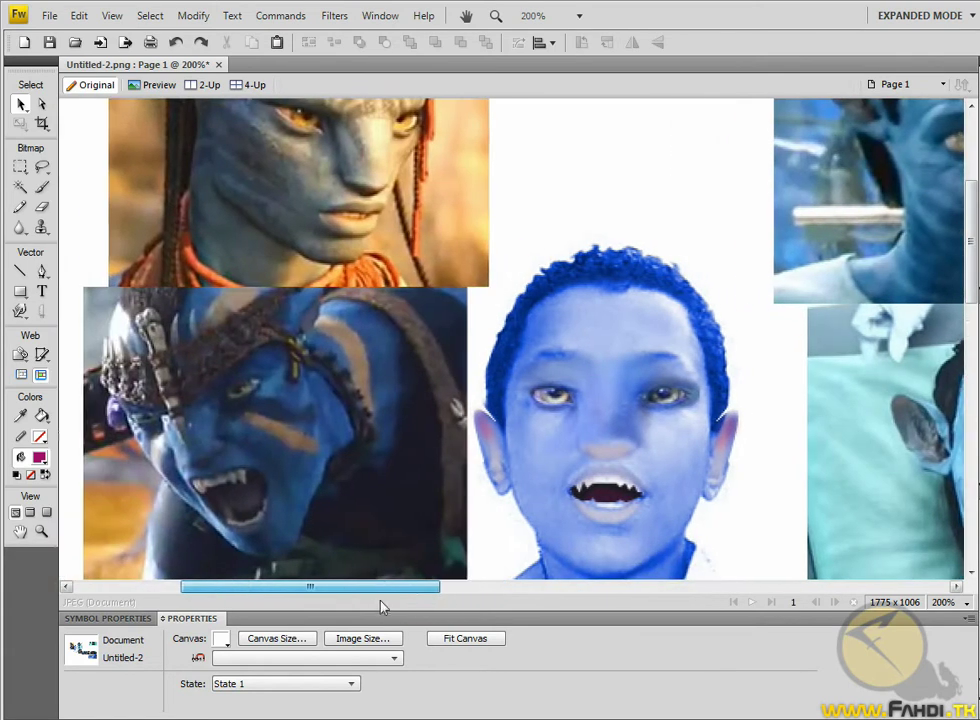
scroll(433, 427, "up", 3)
left_click(433, 427)
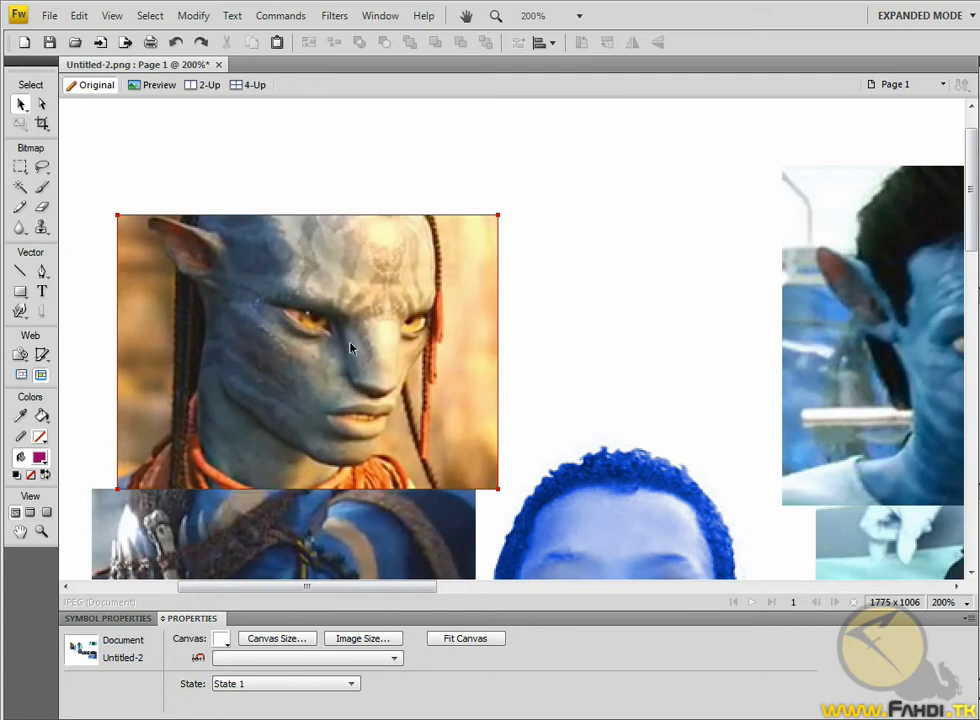
left_click_drag(306, 586, 455, 586)
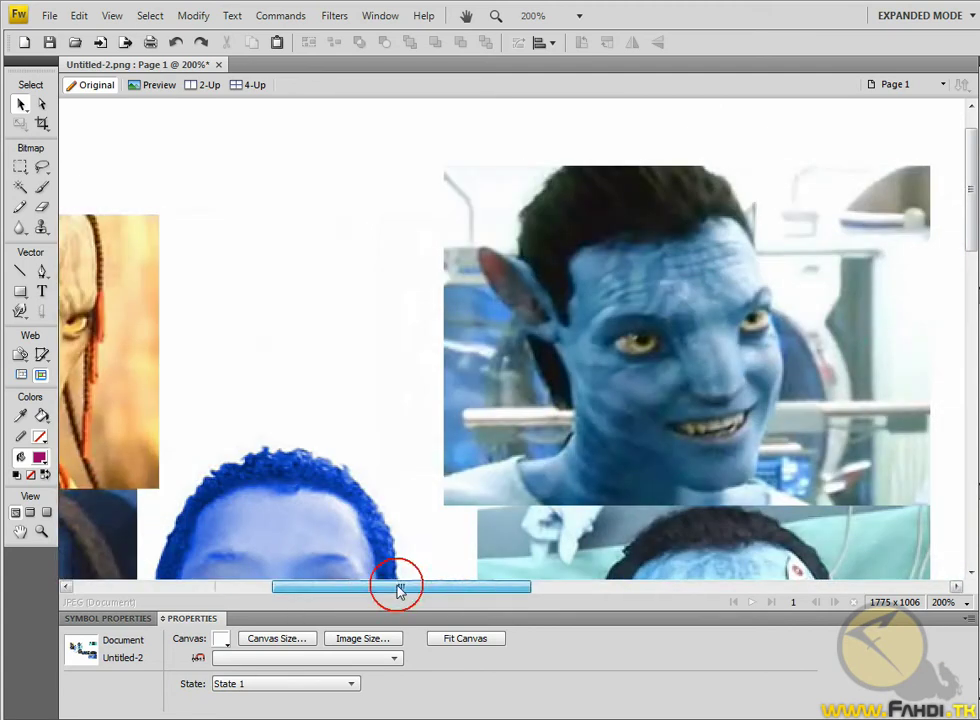
left_click(522, 242)
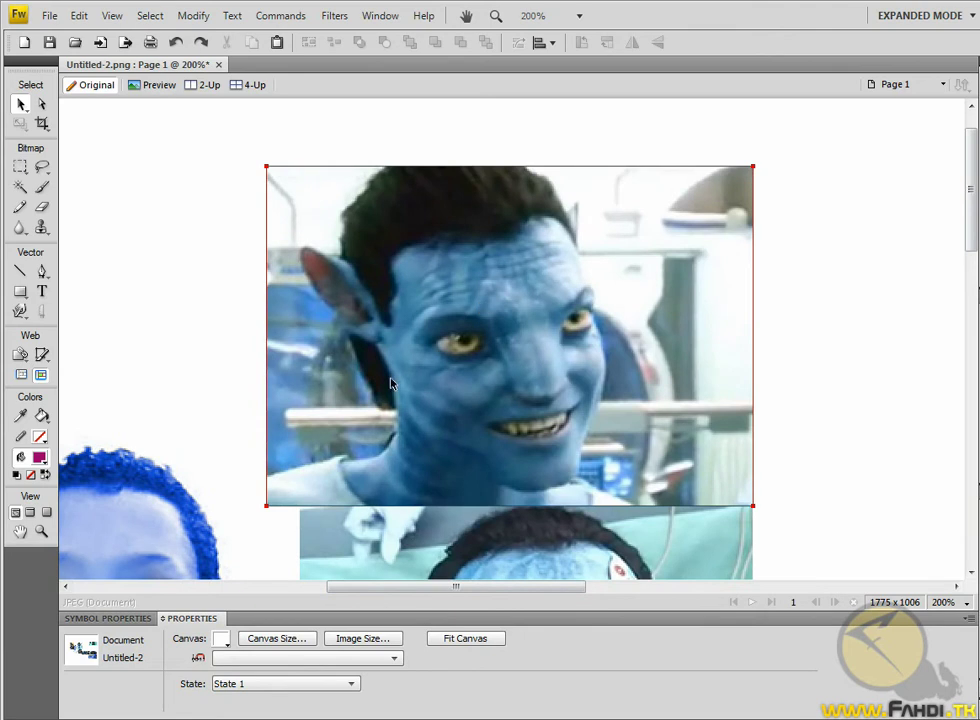
scroll(563, 487, "down", 3)
left_click(563, 487)
scroll(563, 487, "down", 2)
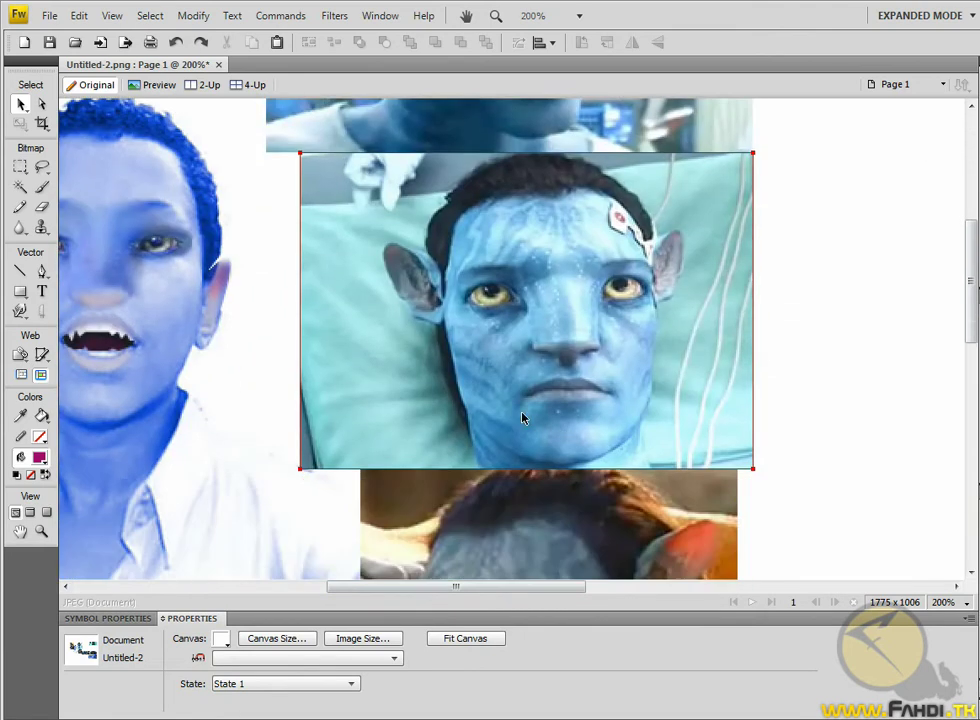
key("ctrl+d")
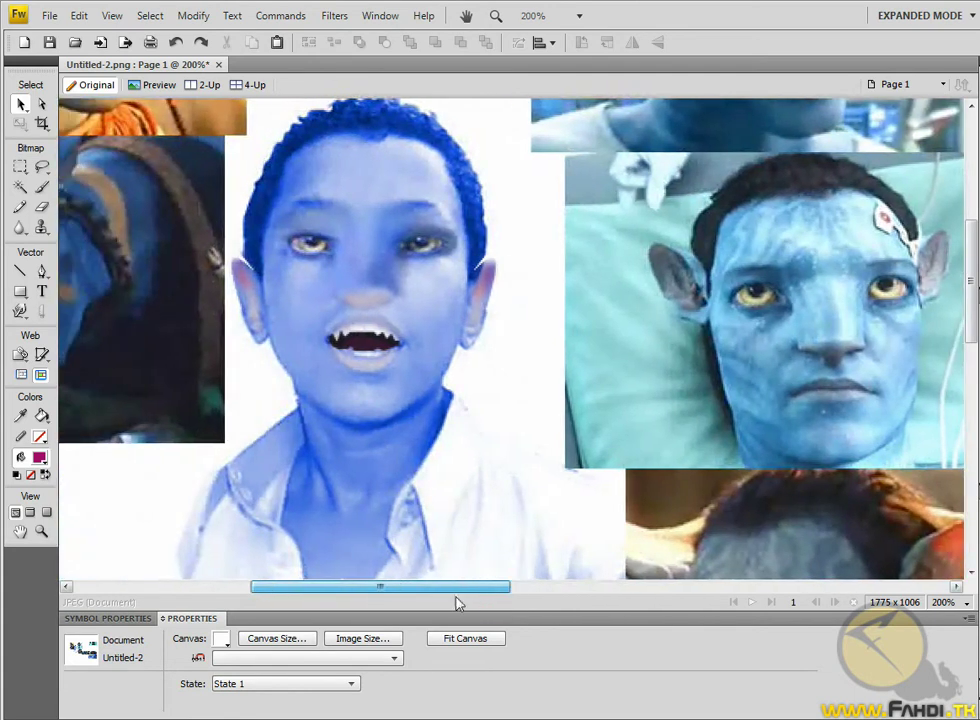
Scroll around the collage and select the long-haired Na'vi reference picture.
left_click_drag(533, 593, 553, 604)
scroll(521, 549, "down", 2)
scroll(521, 549, "down", 2)
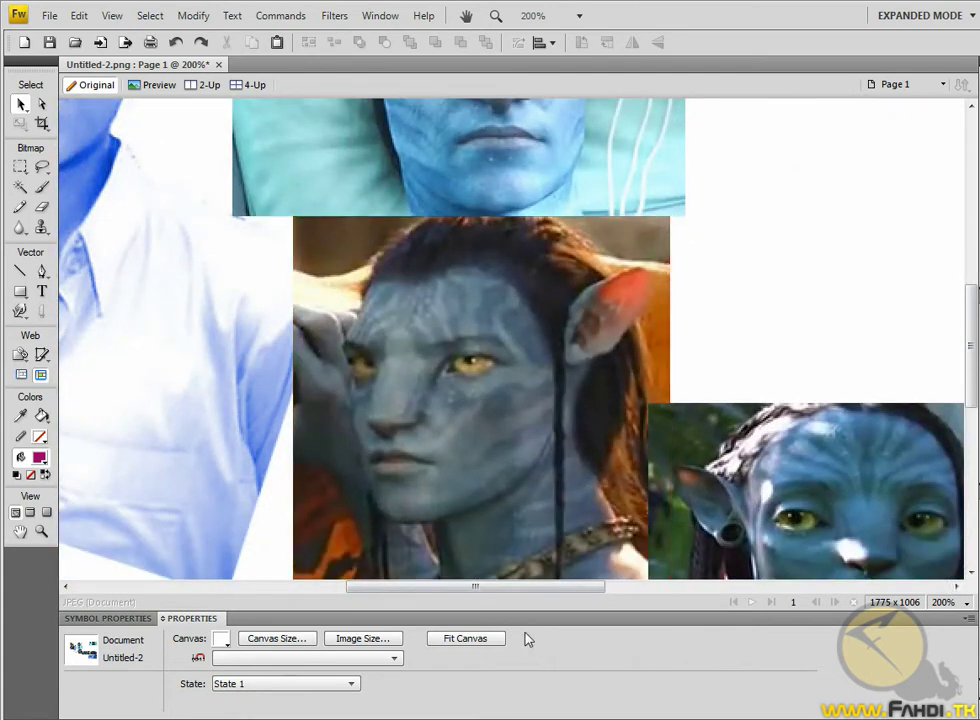
left_click_drag(497, 593, 478, 598)
left_click(602, 324)
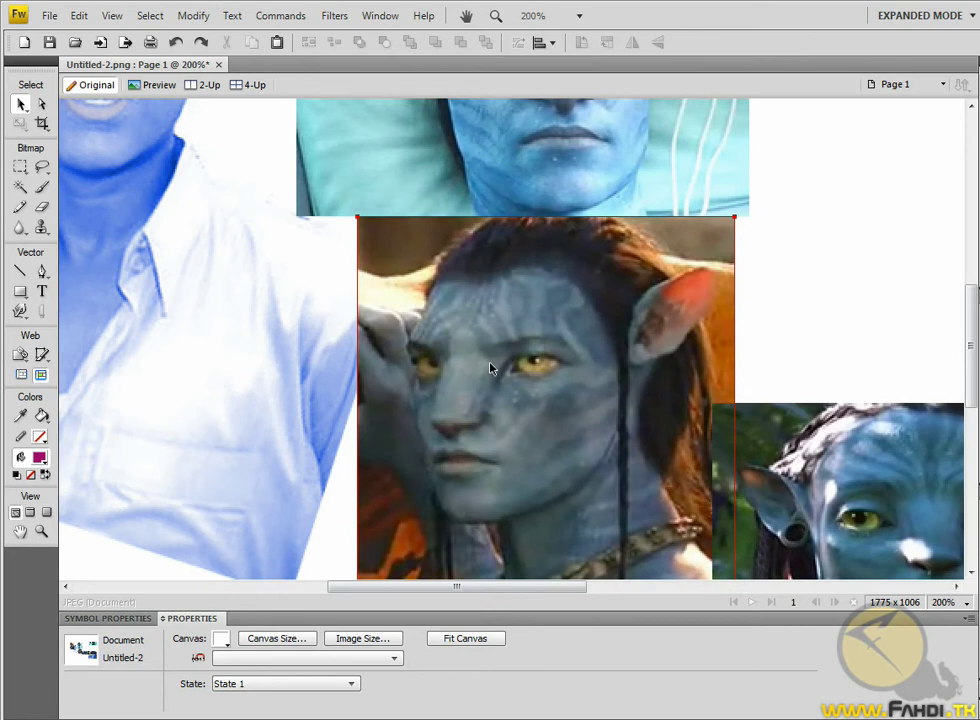
scroll(542, 400, "up", 3)
scroll(545, 404, "up", 3)
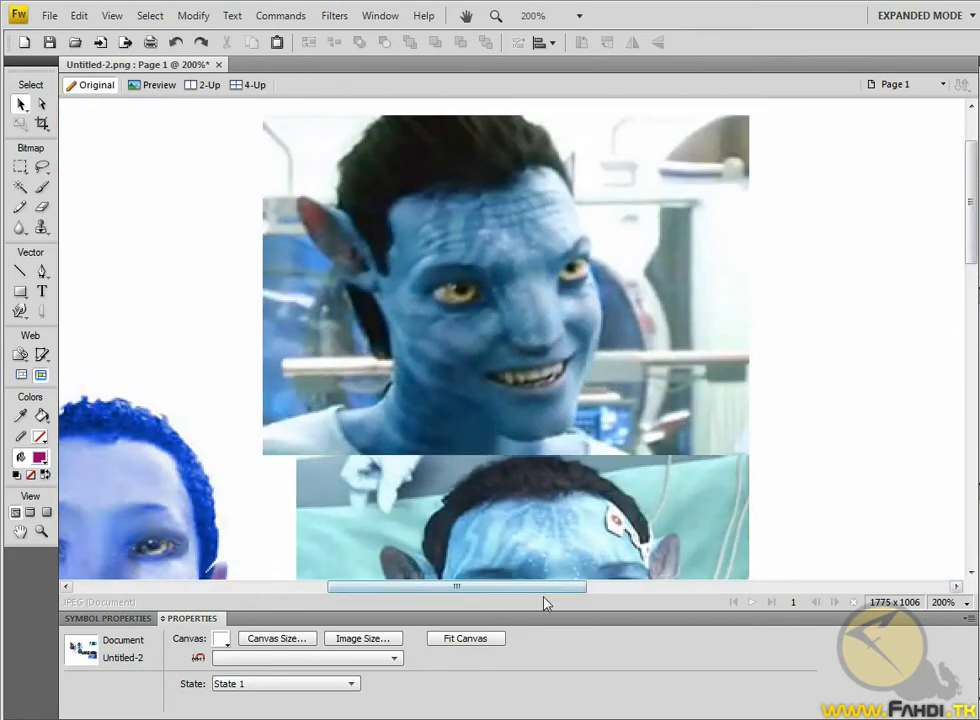
left_click_drag(527, 589, 339, 587)
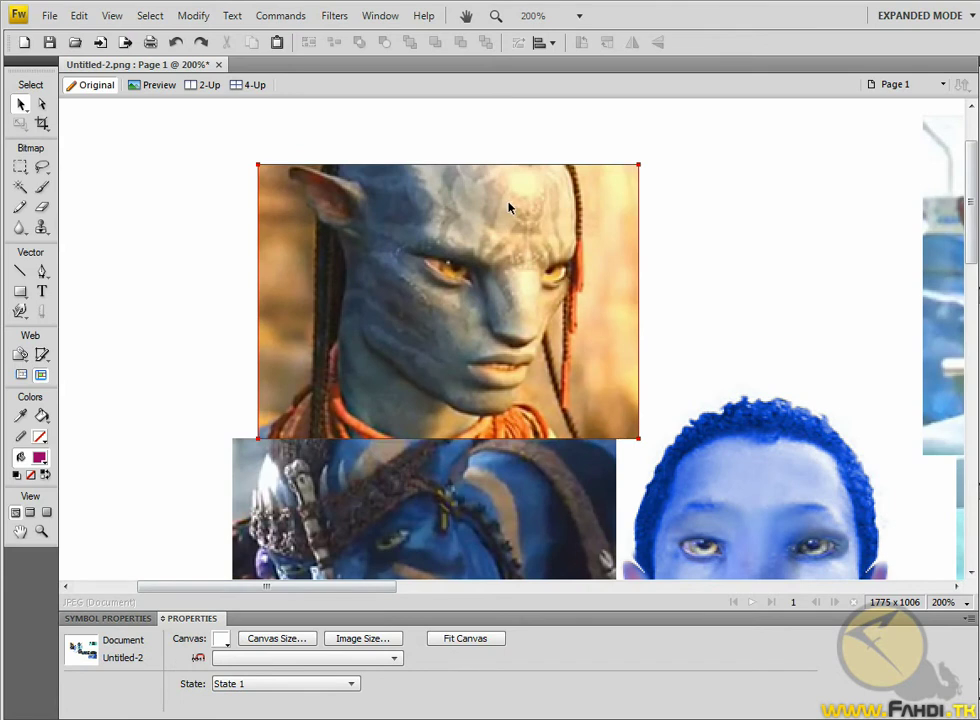
scroll(673, 362, "down", 3)
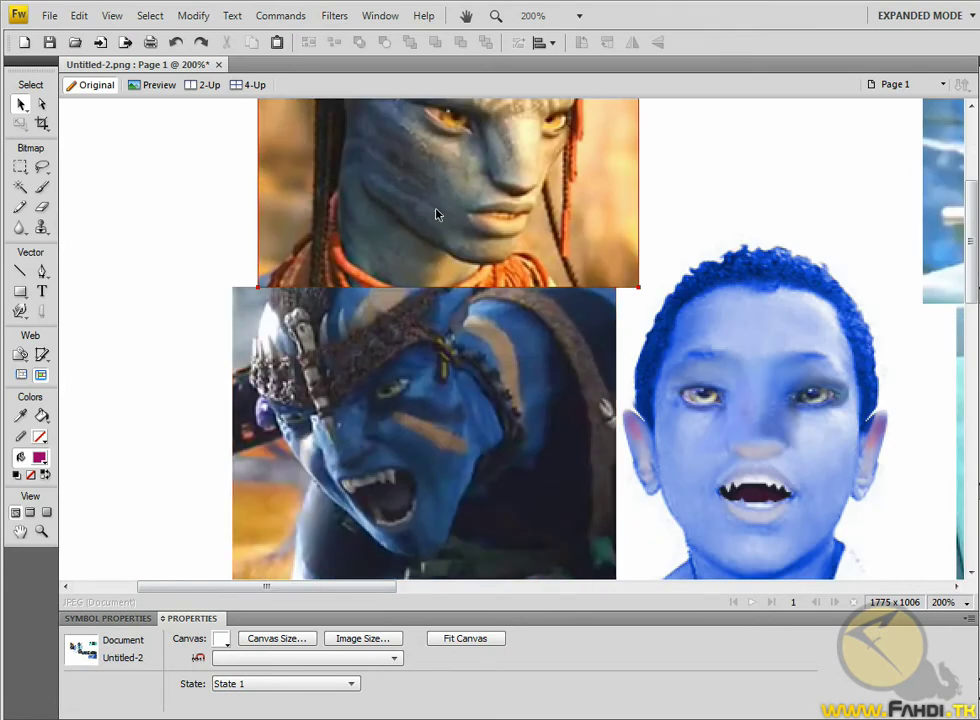
scroll(460, 260, "up", 3)
scroll(735, 385, "down", 4)
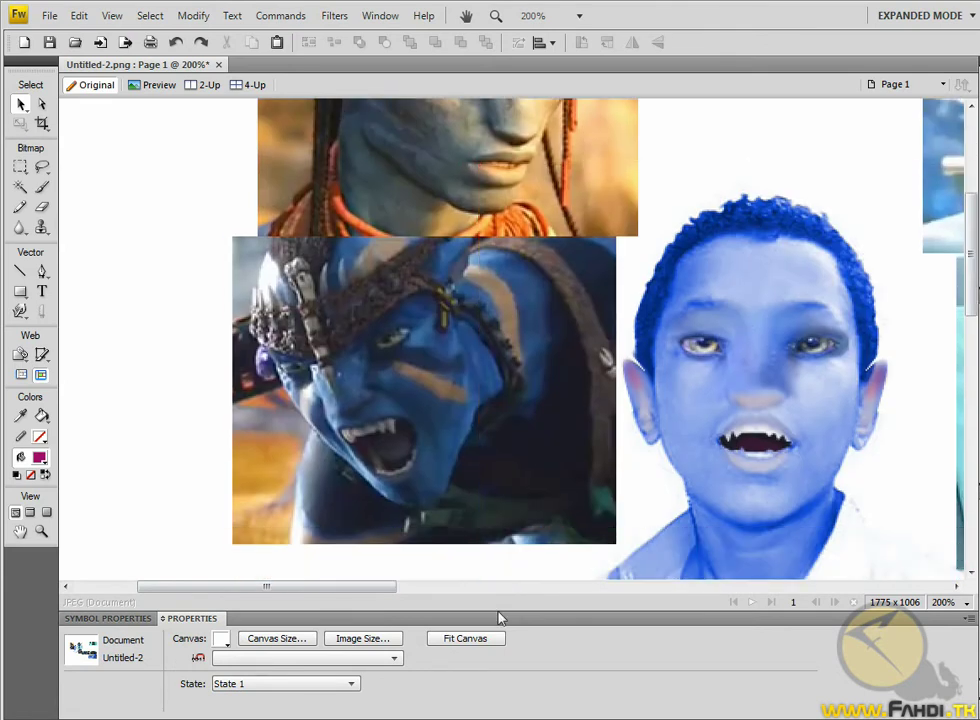
left_click_drag(350, 593, 422, 593)
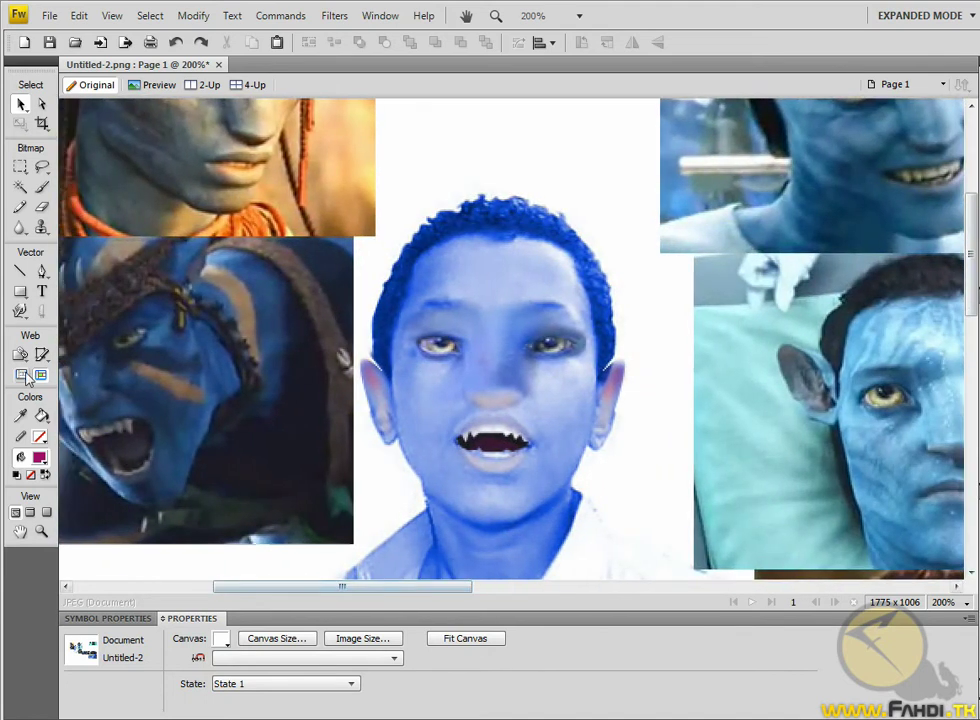
Trace a curved Pen path from the hairline, past the eye and nose, across the cheek toward the left ear.
left_click(43, 272)
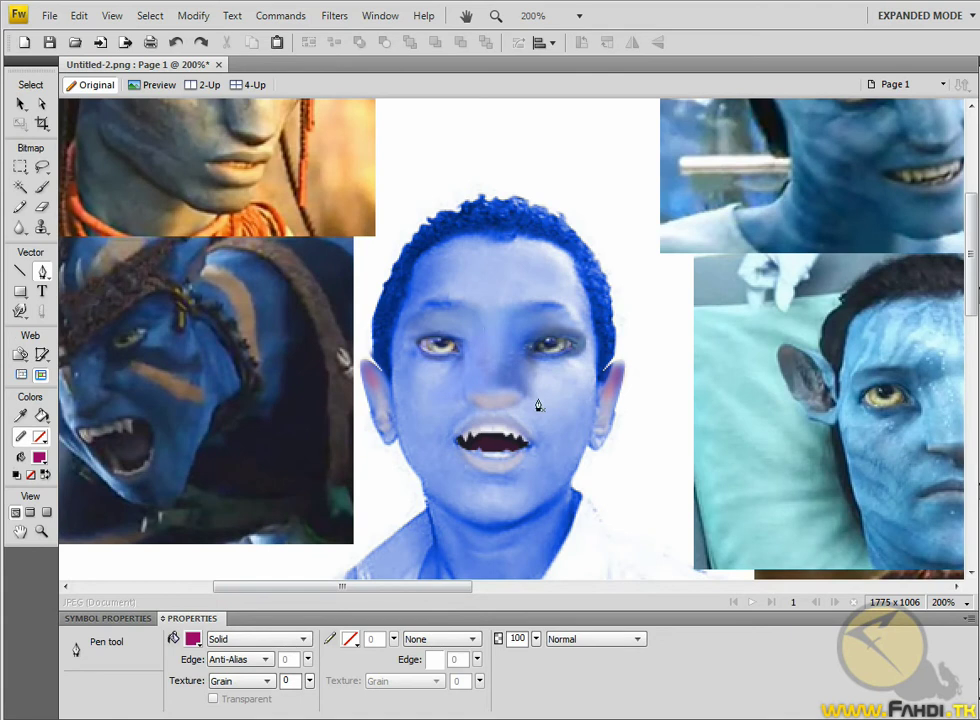
left_click_drag(427, 586, 488, 591)
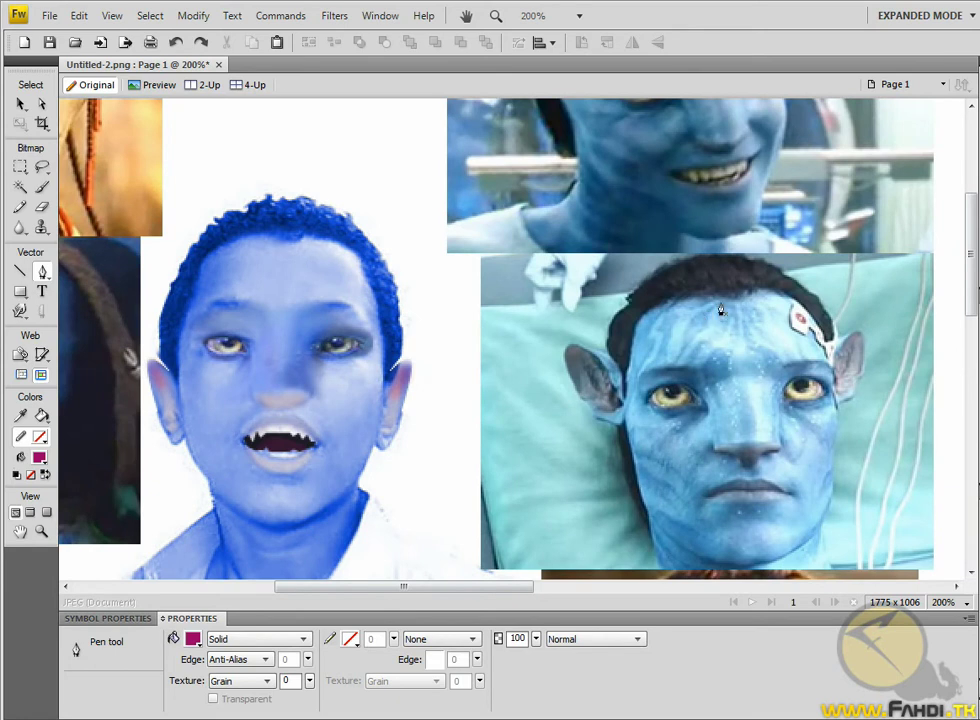
left_click(269, 254)
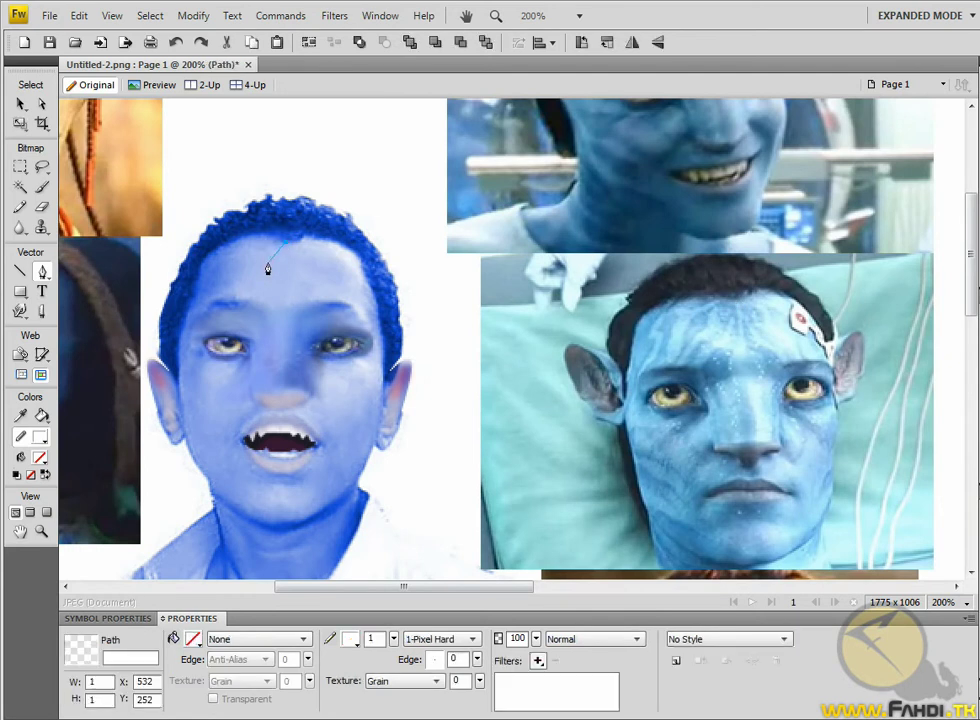
left_click_drag(258, 280, 250, 302)
left_click_drag(239, 321, 253, 383)
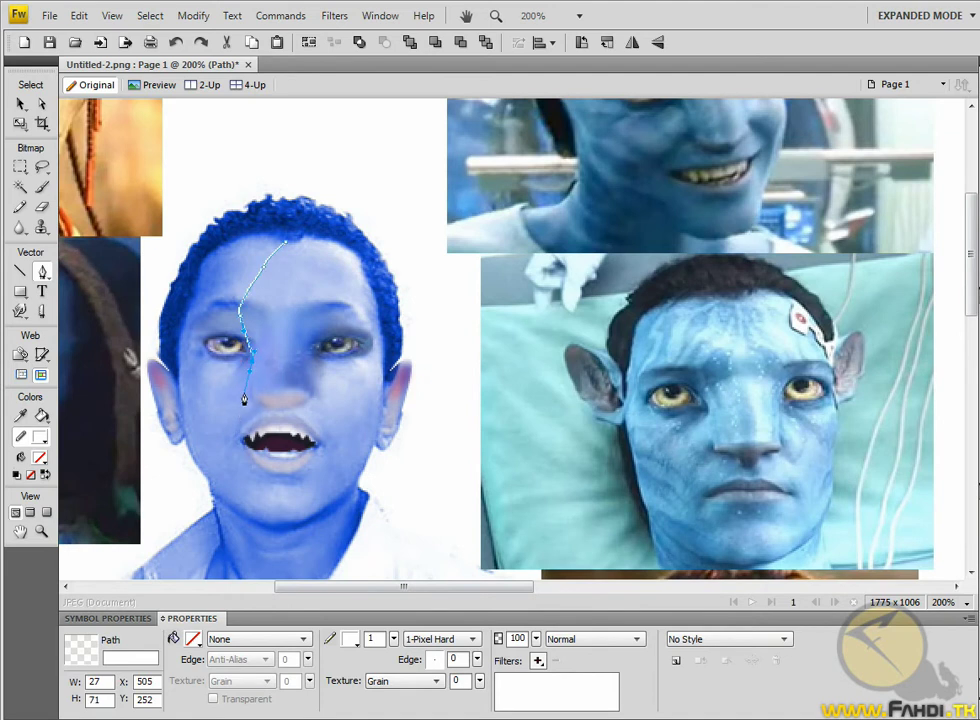
left_click_drag(241, 395, 188, 379)
left_click_drag(174, 373, 181, 386)
key("a")
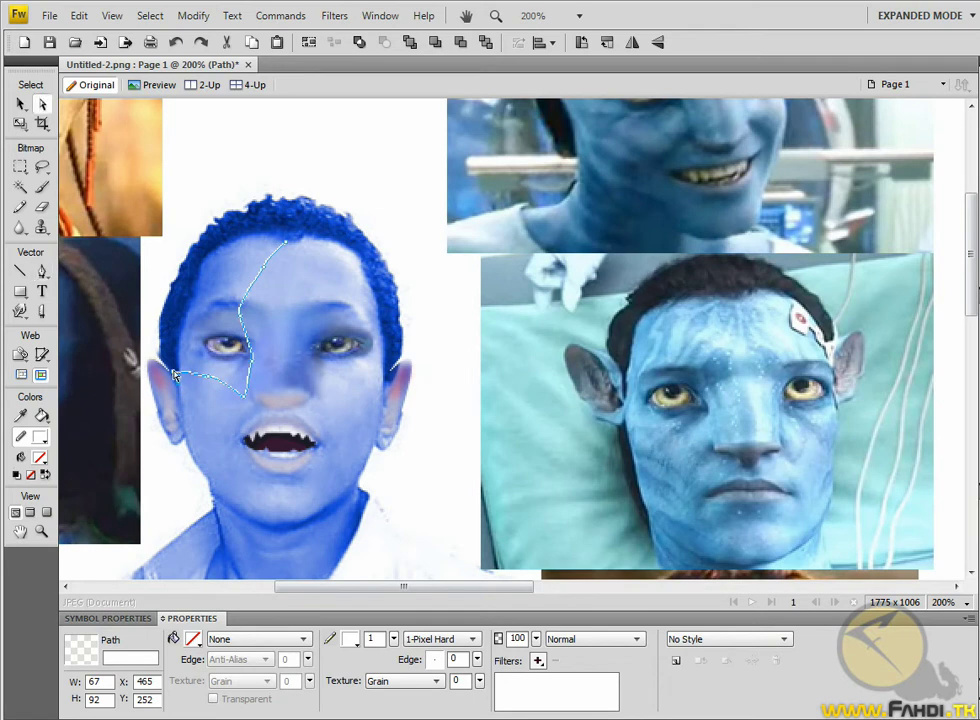
key("p")
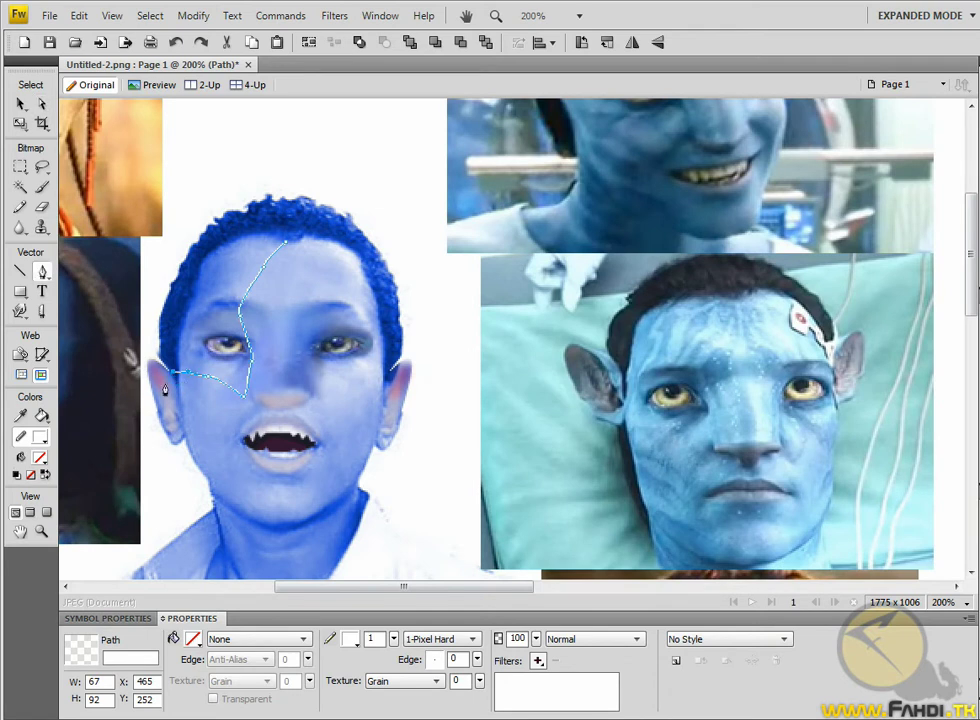
At 300% zoom, add stripe points below the nose, beside it and up onto the forehead.
left_click(945, 602)
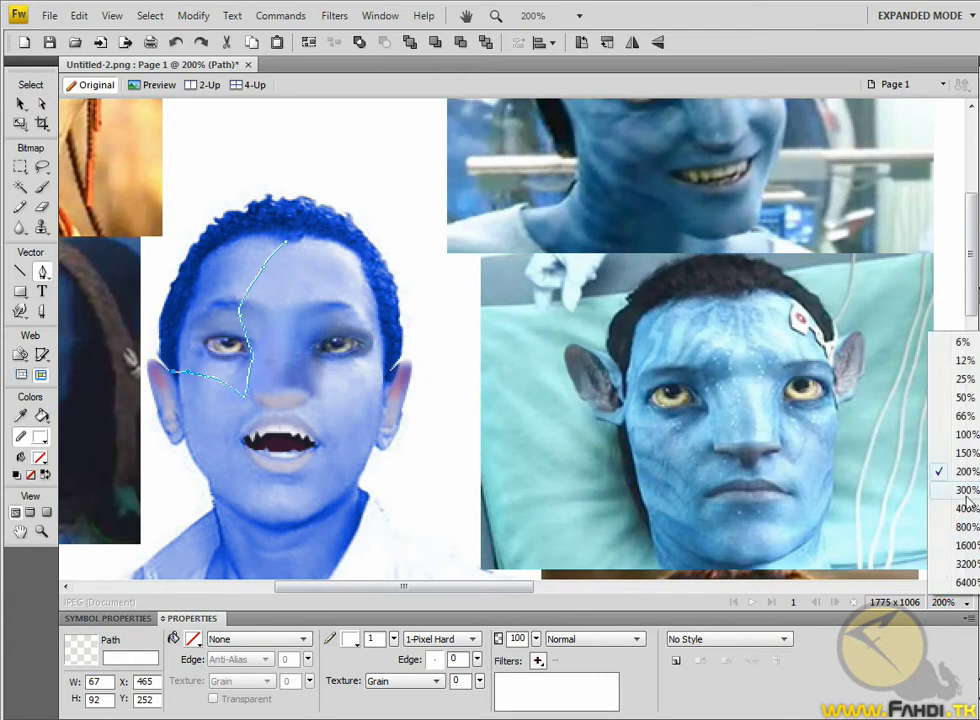
left_click(941, 492)
scroll(440, 368, "down", 2)
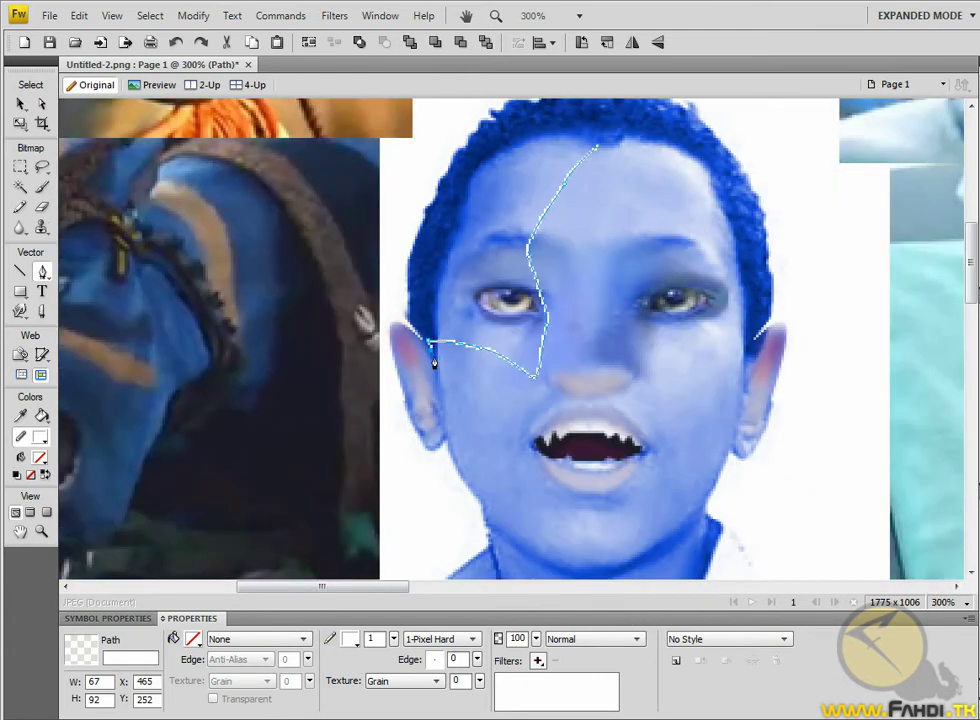
left_click(538, 394)
left_click(557, 425)
left_click(537, 390)
mouse_move(561, 317)
left_mouse_down()
mouse_move(545, 263)
mouse_move(575, 187)
left_mouse_up()
left_click(575, 185)
left_click_drag(575, 185, 585, 209)
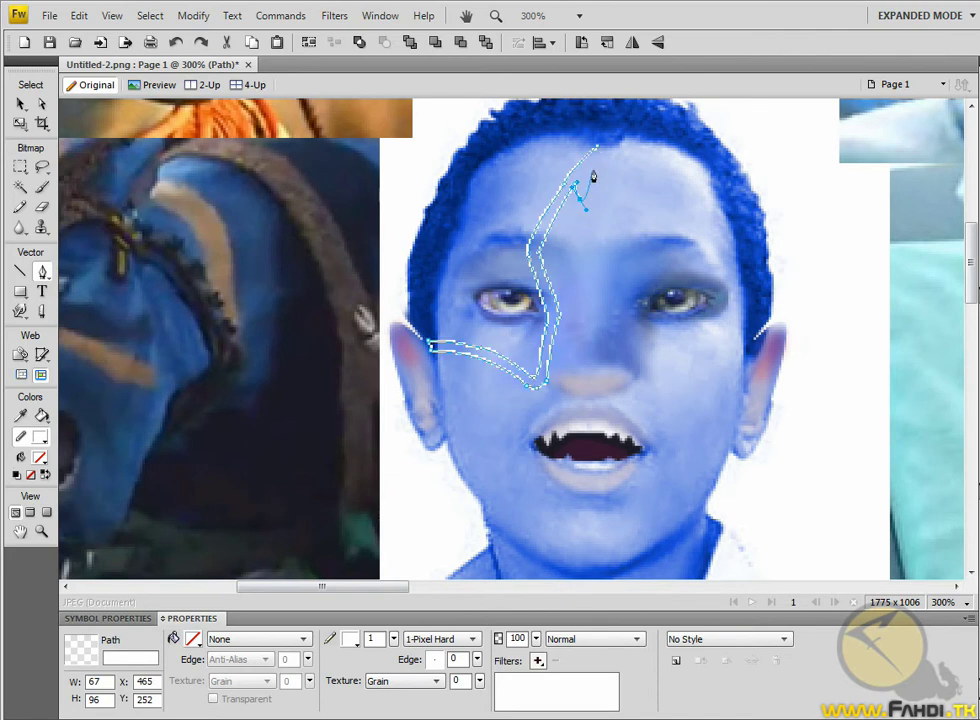
mouse_move(593, 160)
left_mouse_down()
mouse_move(595, 180)
mouse_move(563, 247)
mouse_move(560, 219)
mouse_move(591, 203)
mouse_move(562, 276)
mouse_move(565, 320)
mouse_move(624, 312)
left_mouse_up()
Add a corner anchor higher on the stripe, close it at its start, and extend a new path upward.
left_click_drag(611, 238, 602, 193)
left_click(608, 236)
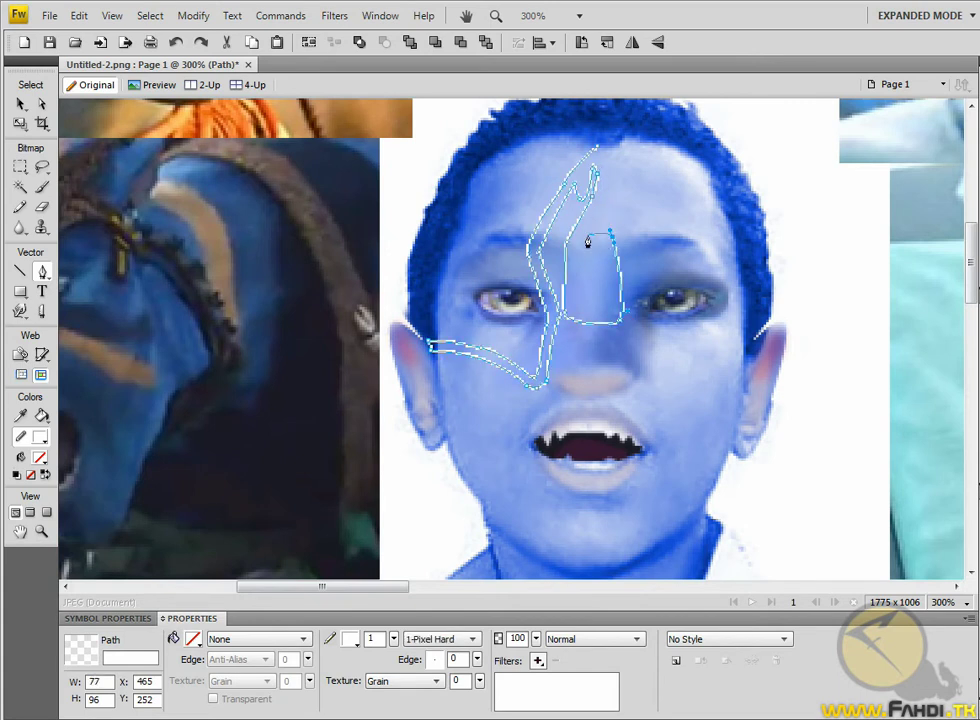
key("a")
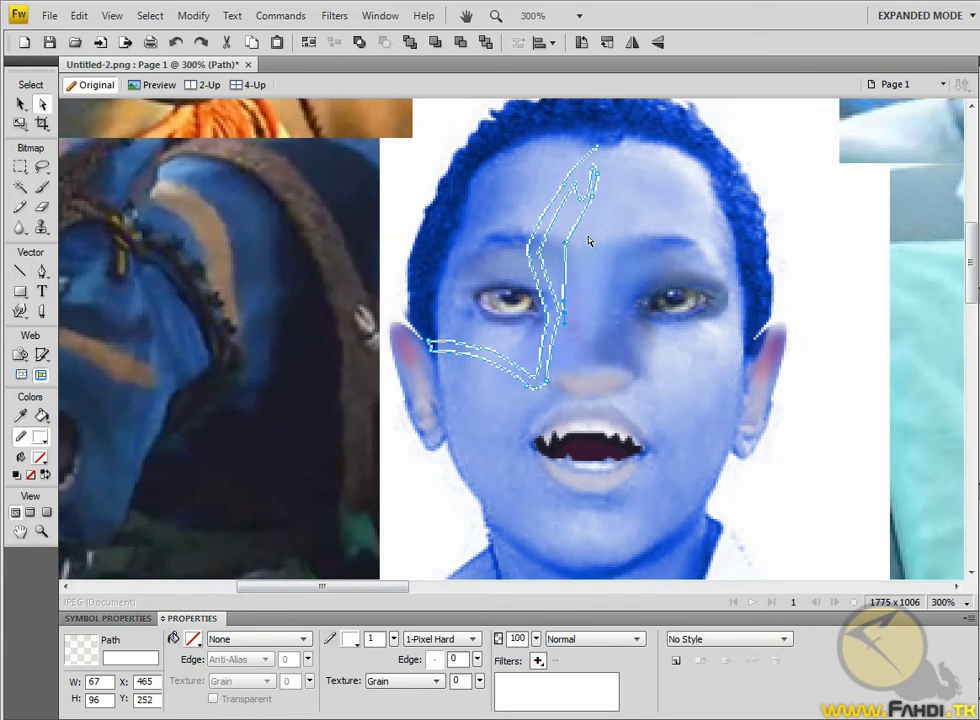
key("p")
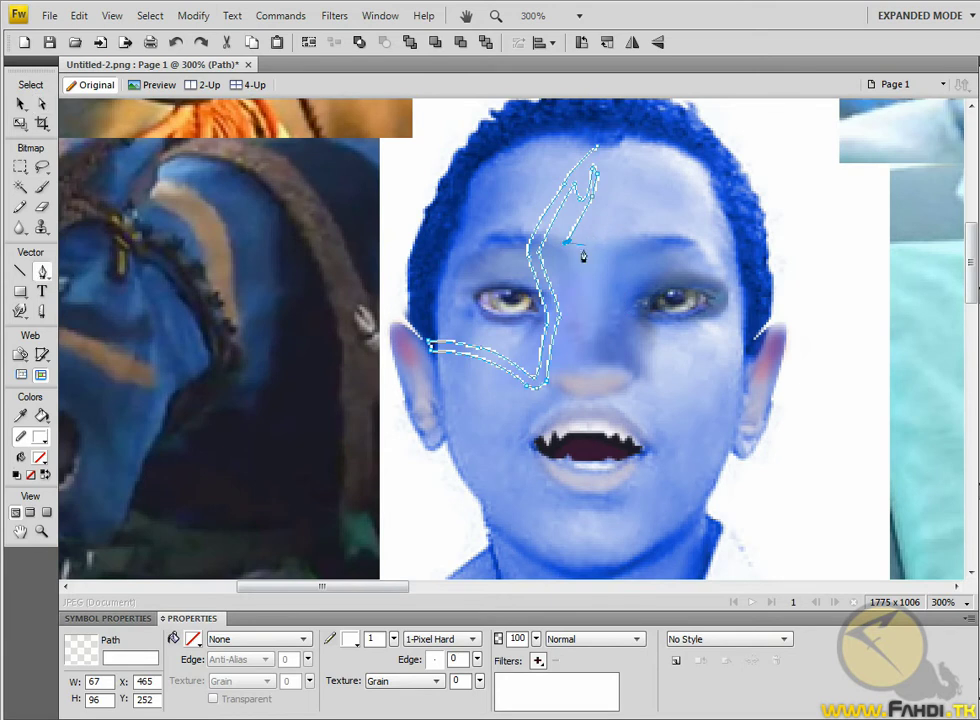
left_click(565, 333)
left_click(548, 388)
left_click_drag(580, 295, 573, 248)
left_click_drag(602, 167, 597, 152)
Close the forehead stripe and draw a closed stripe from the hairline down to the eye's inner corner.
left_click(596, 153)
left_click(586, 150)
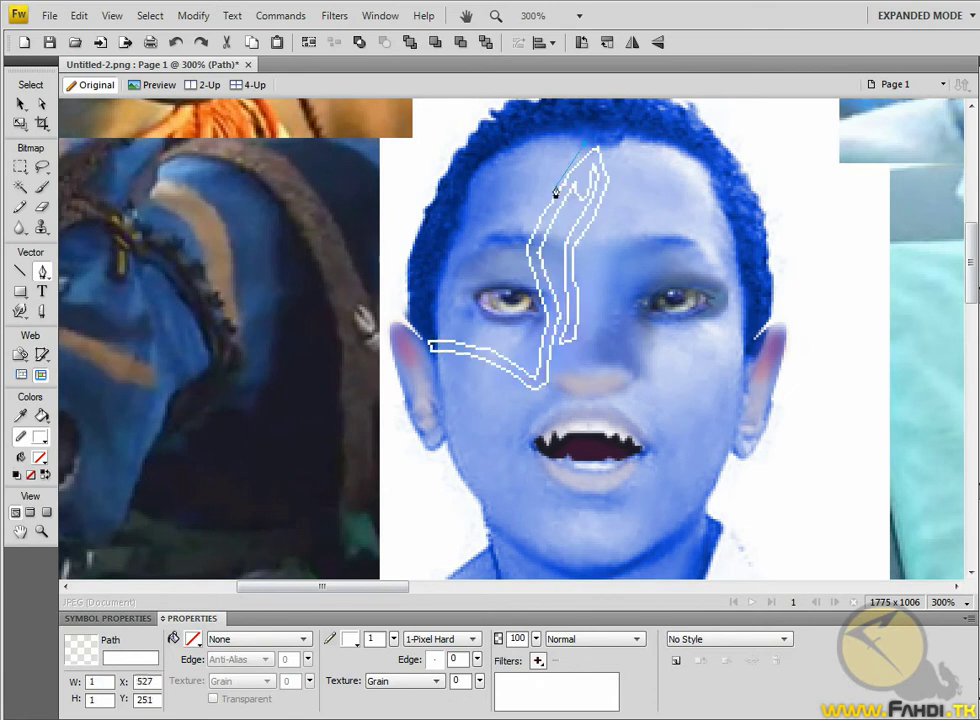
left_click_drag(520, 232, 527, 242)
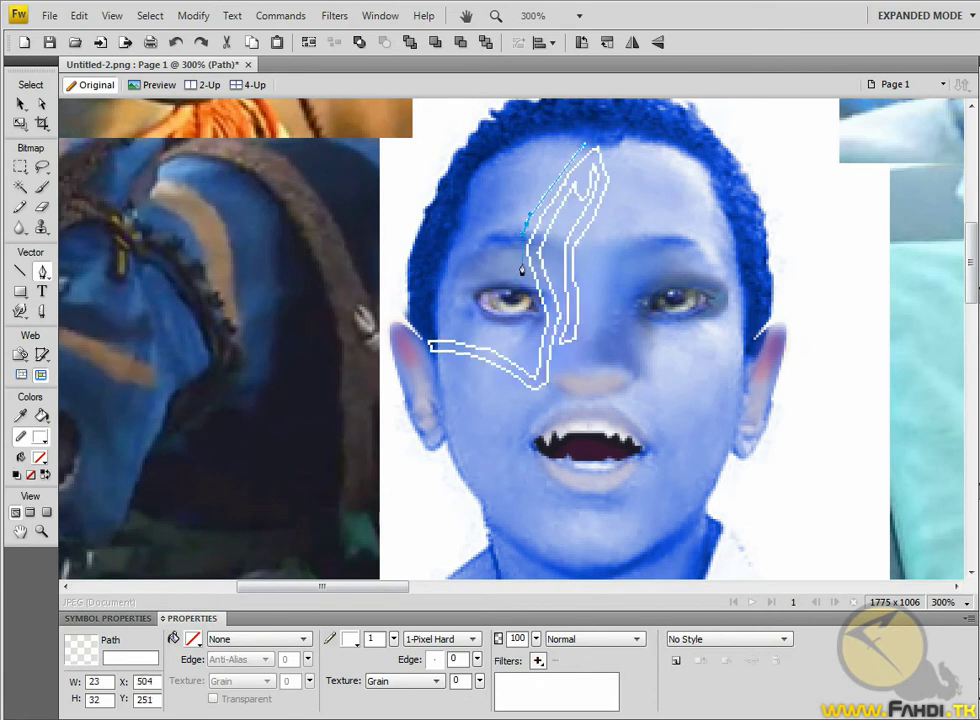
left_click_drag(522, 288, 515, 257)
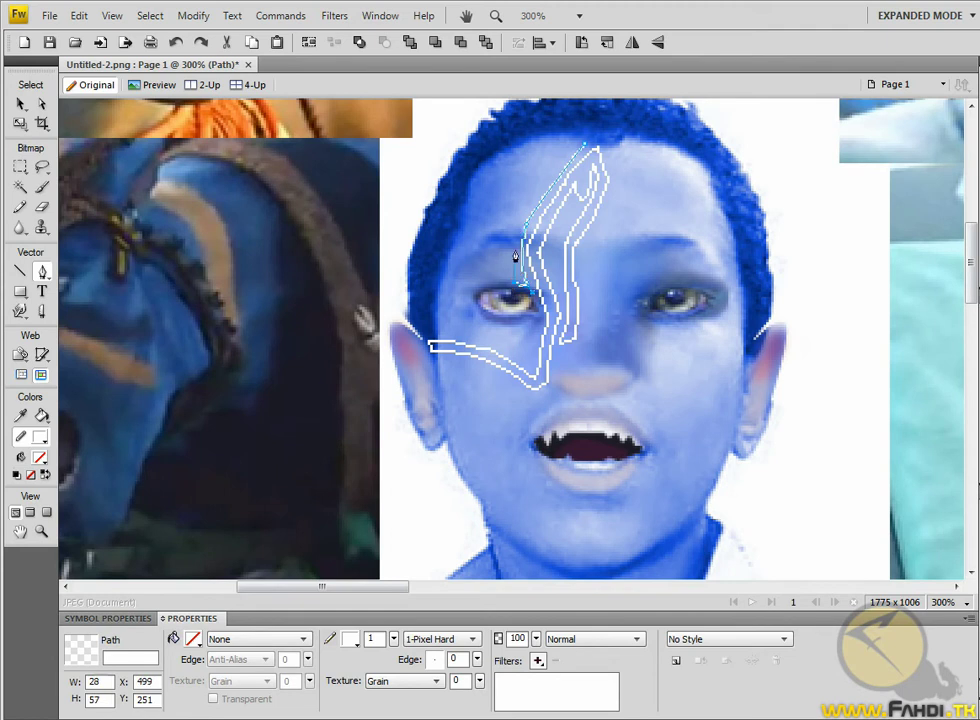
left_click(564, 153)
left_click(502, 234)
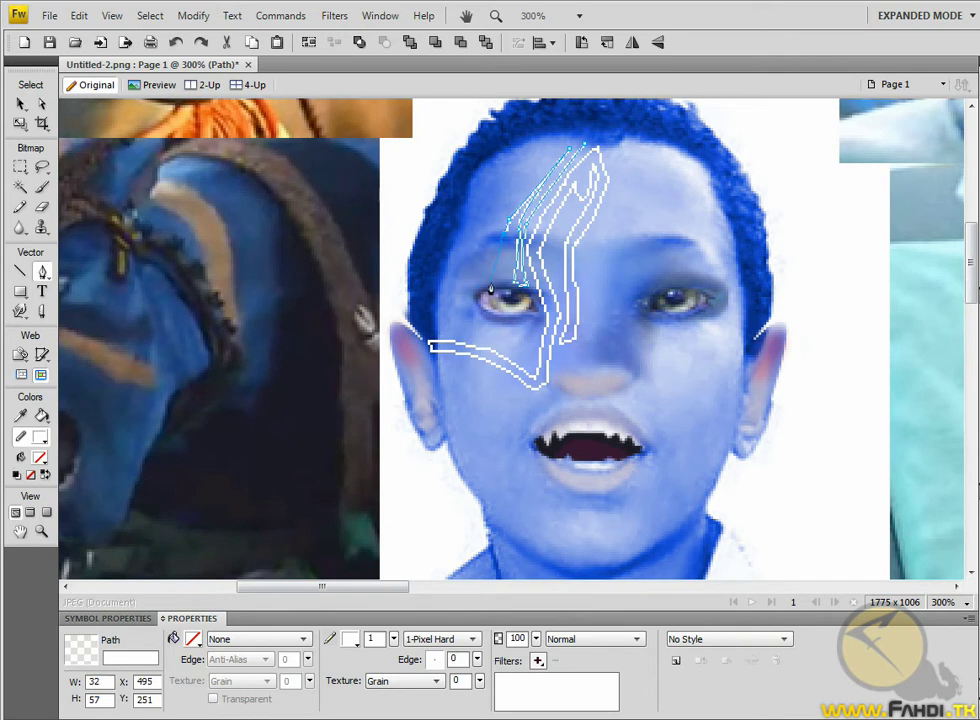
left_click(487, 287)
left_click(484, 287)
left_click(525, 186)
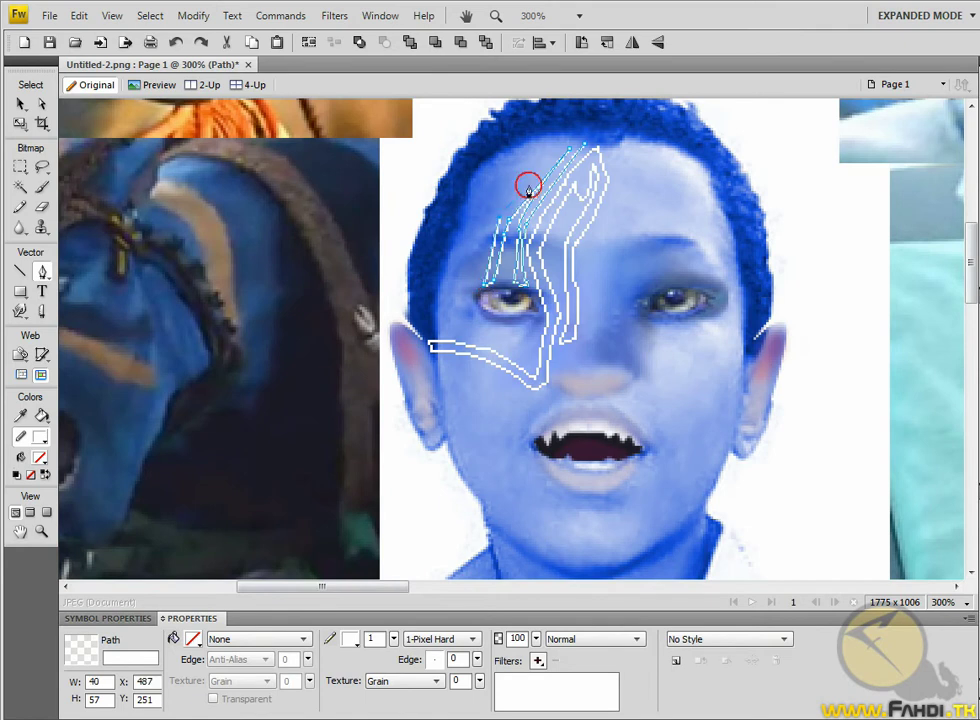
left_click(548, 154)
left_click(552, 147)
left_click_drag(585, 148, 571, 180)
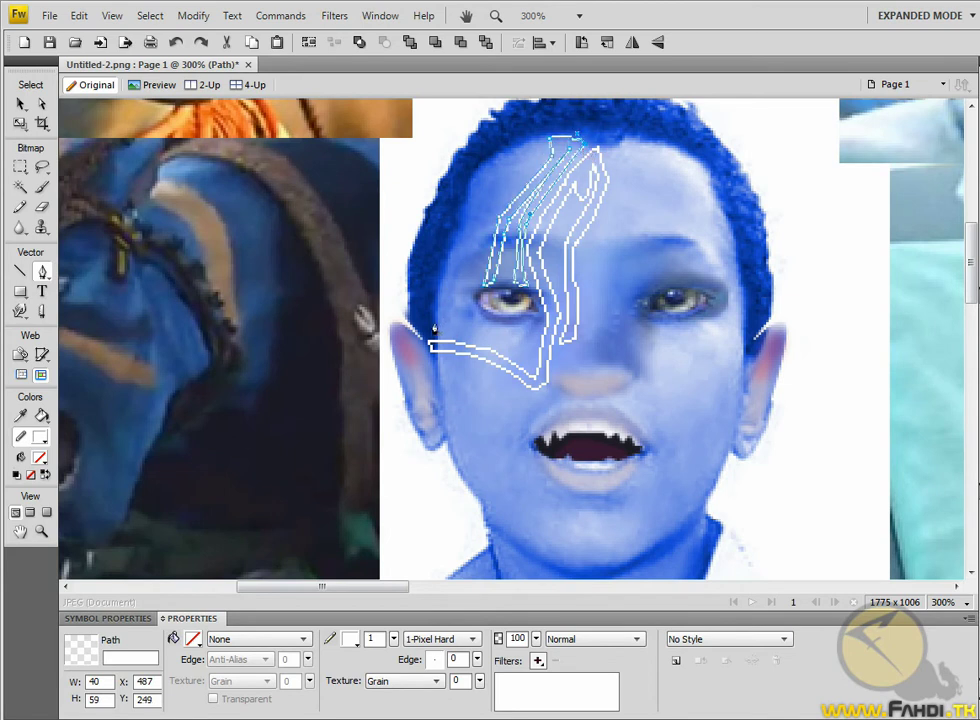
Draw closed stripes along the left forehead edge and under the left eye toward the nose.
left_click(434, 328)
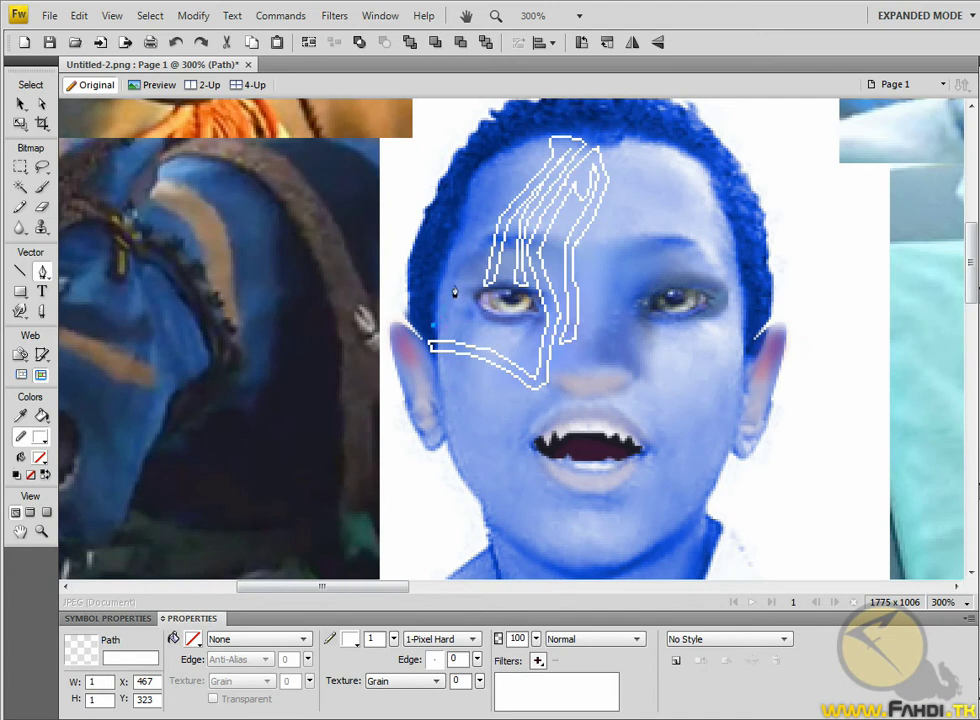
left_click_drag(480, 232, 499, 190)
left_click(534, 154)
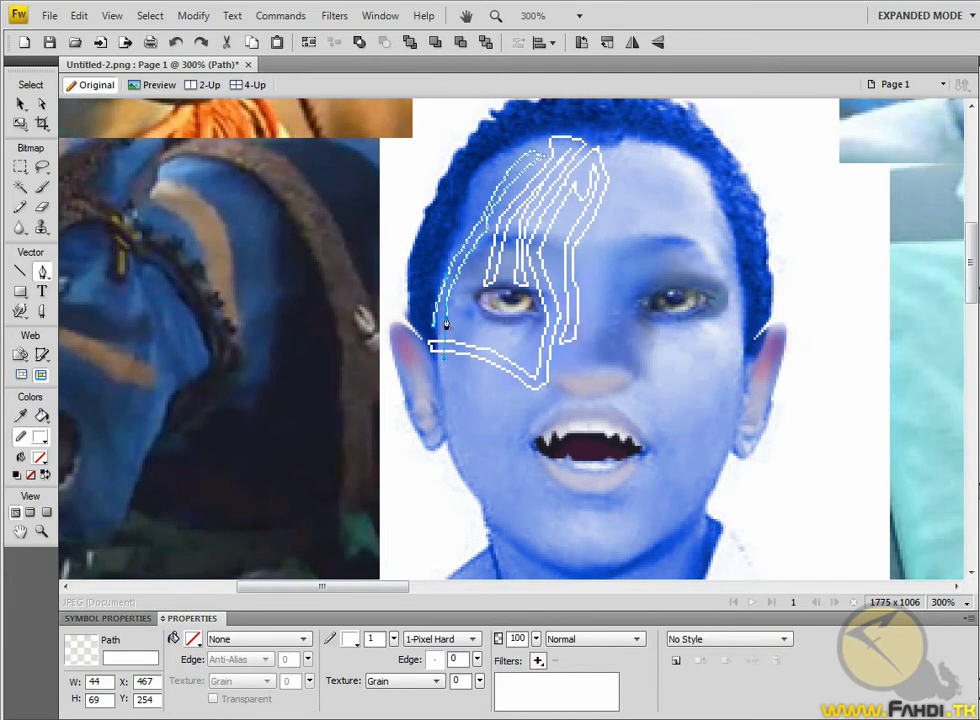
left_click(435, 336)
left_click(435, 339)
left_click(483, 344)
left_click_drag(532, 357, 522, 333)
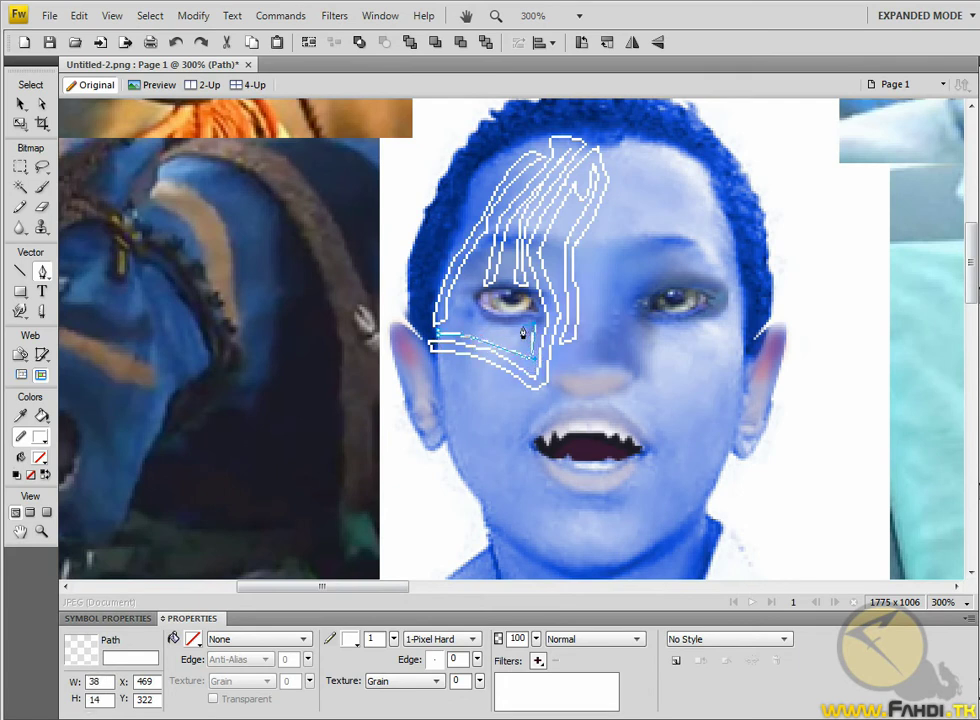
left_click(522, 346)
left_click_drag(449, 331, 445, 341)
Draw a closed lower-cheek stripe toward the mouth and begin another near the mouth corner.
left_click(437, 366)
left_click_drag(527, 401, 527, 413)
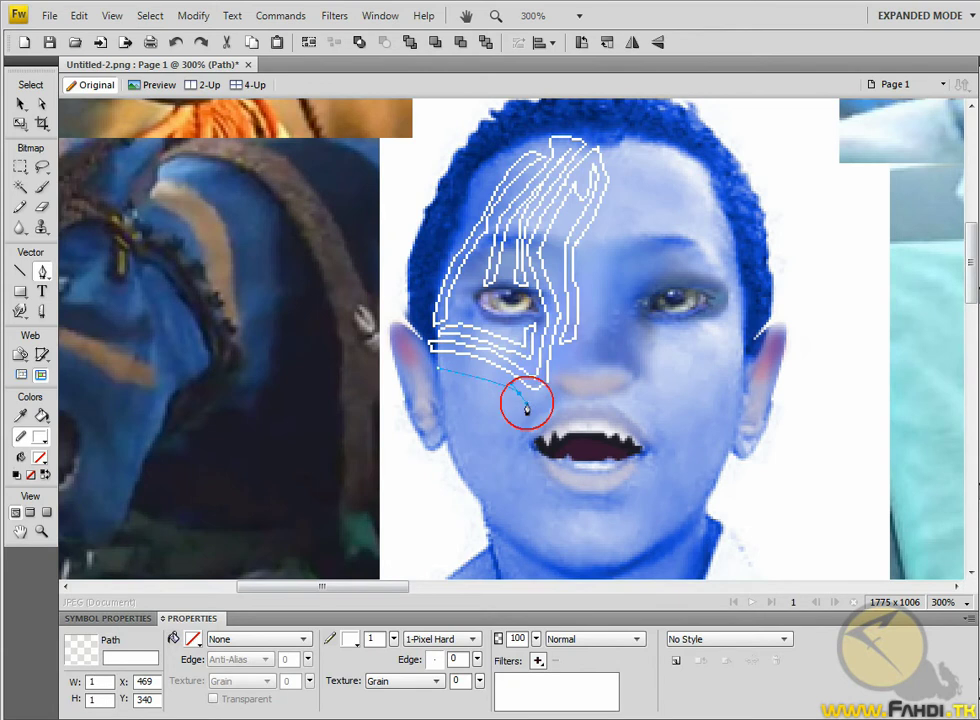
left_click(517, 400)
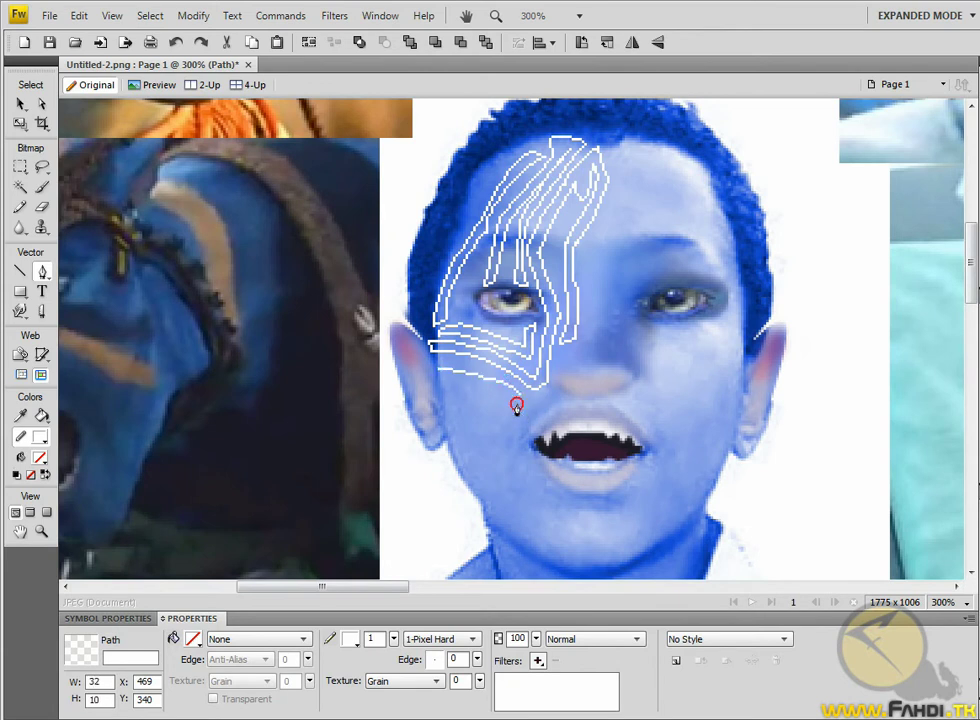
left_click(438, 369)
left_click(445, 398)
left_click(506, 403)
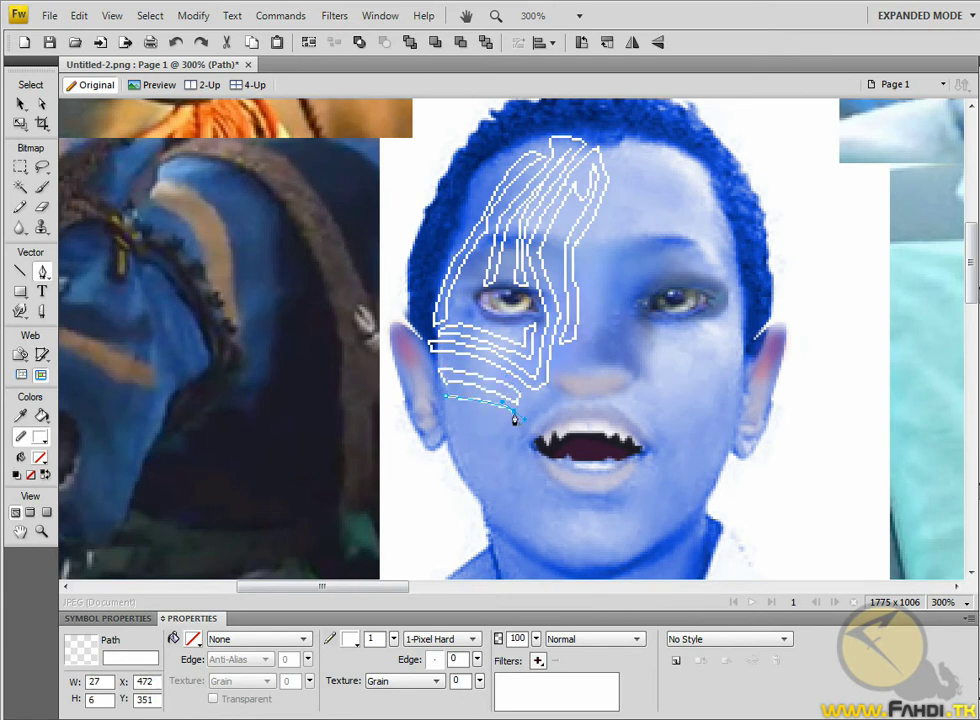
left_click(513, 416)
mouse_move(405, 588)
left_mouse_down()
mouse_move(513, 600)
mouse_move(407, 588)
left_mouse_up()
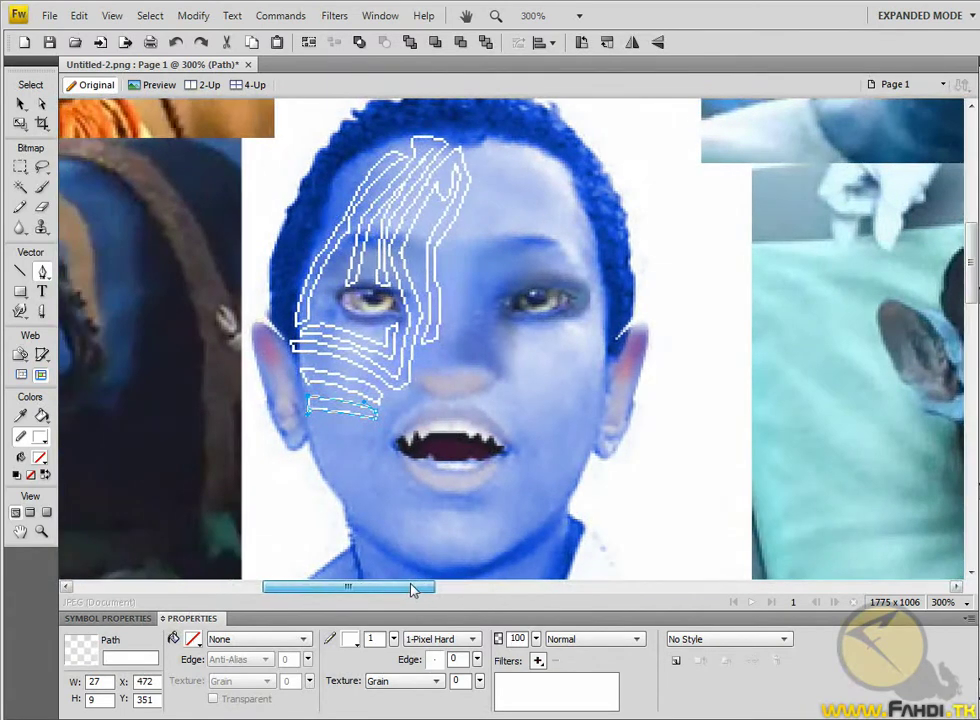
Draw a closed stripe from the lower cheek down toward the chin and back.
left_click(330, 422)
left_click(386, 428)
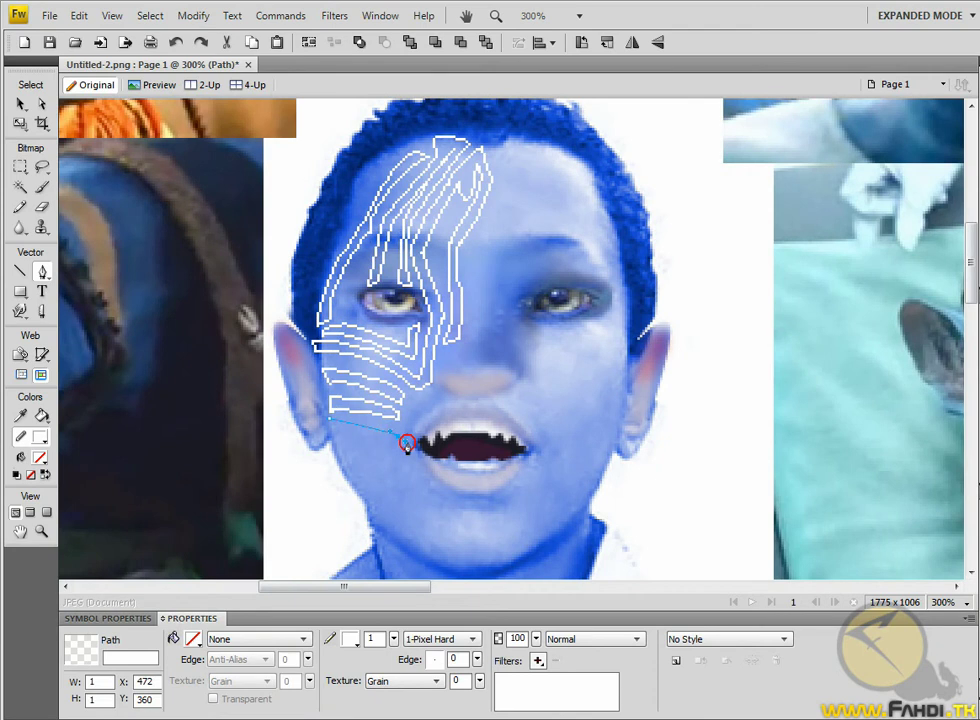
left_click_drag(437, 508, 491, 540)
left_click(437, 508)
left_click_drag(388, 444, 386, 490)
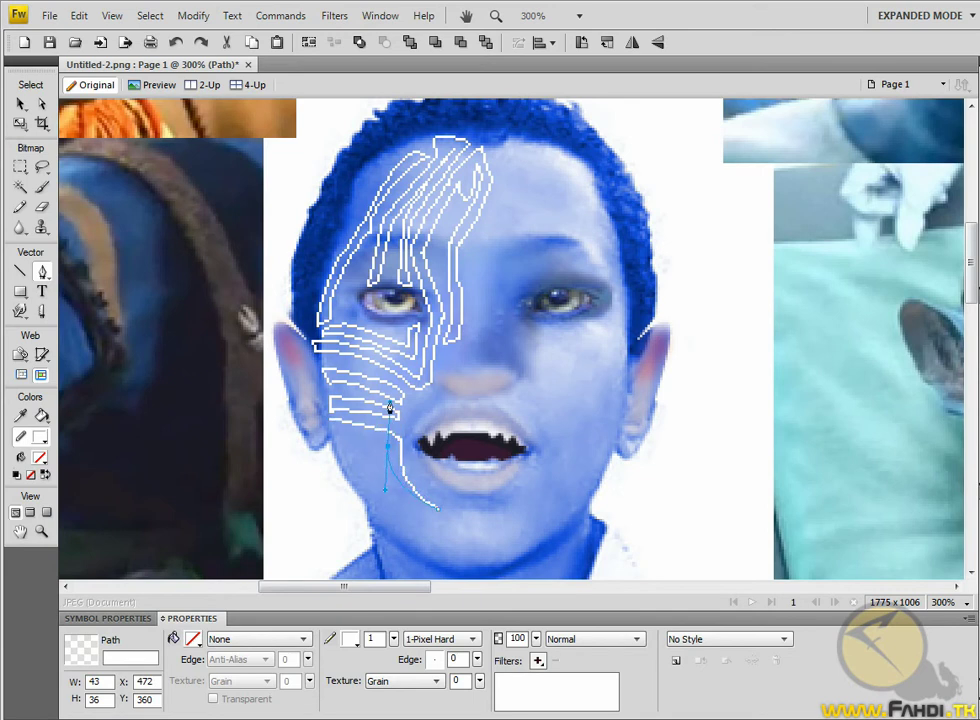
left_click(388, 446)
left_click(333, 437)
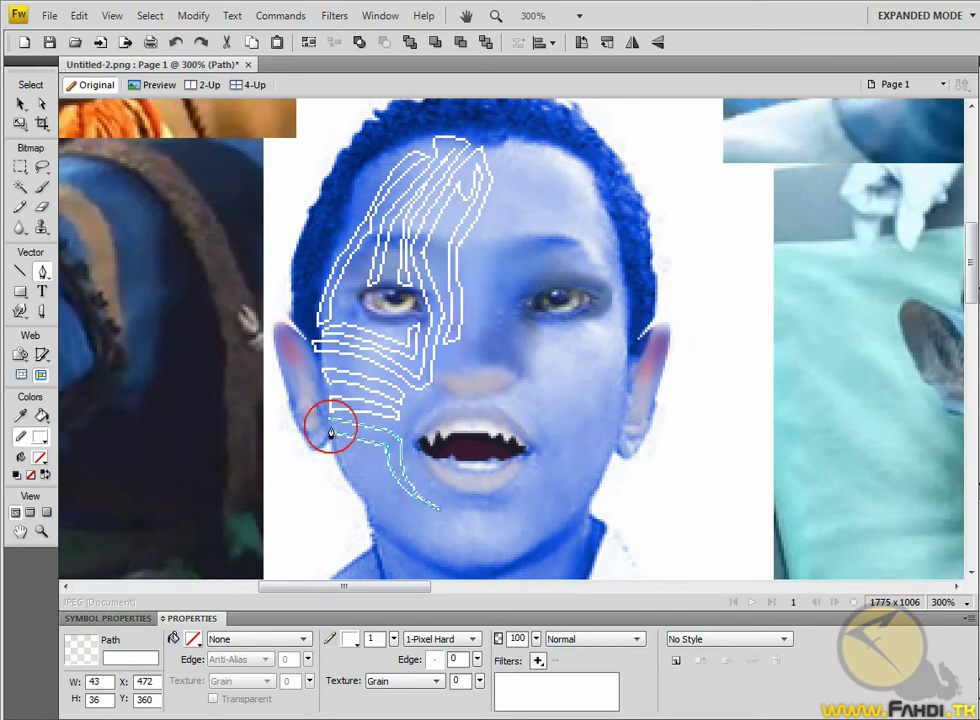
Draw a closed stripe along the jaw down toward the neck and back up.
left_click(338, 455)
left_click(398, 513)
left_click(428, 527)
left_click_drag(457, 545, 478, 549)
left_click(444, 558)
left_click_drag(385, 533, 373, 489)
left_click(357, 457)
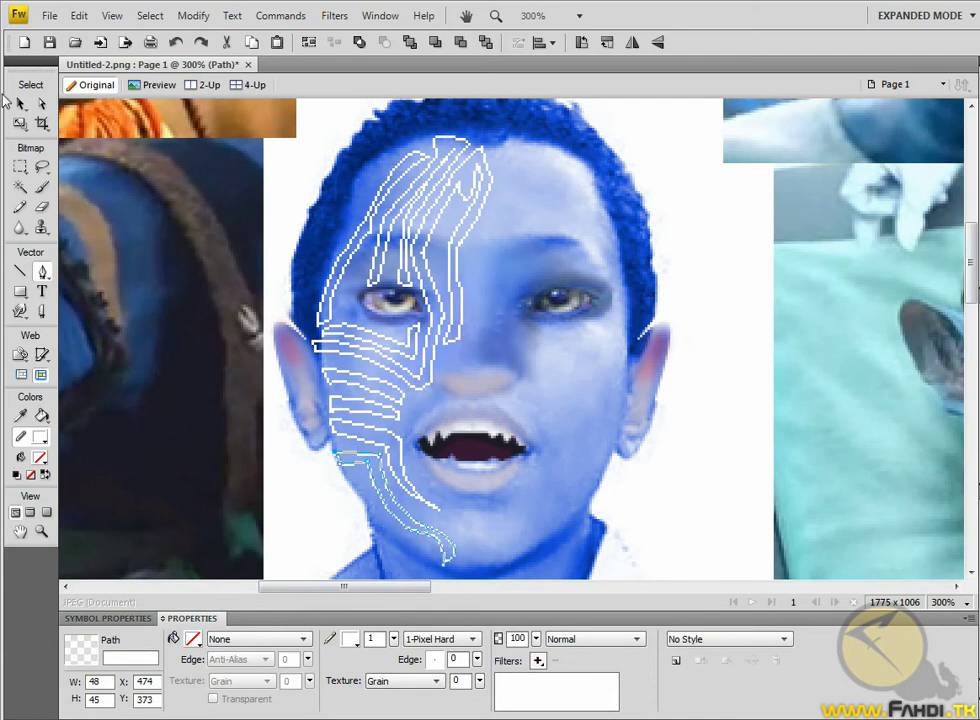
left_click(20, 103)
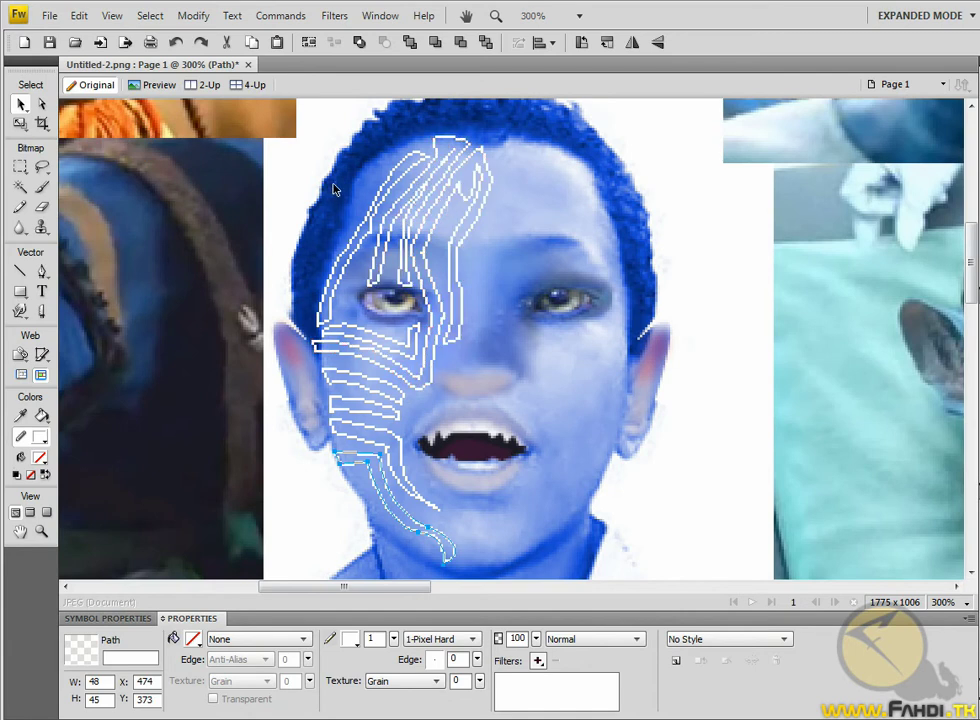
Select the eight forehead, eye, cheek and jaw stripes and copy-paste them as a duplicate set.
left_click(396, 197, "shift")
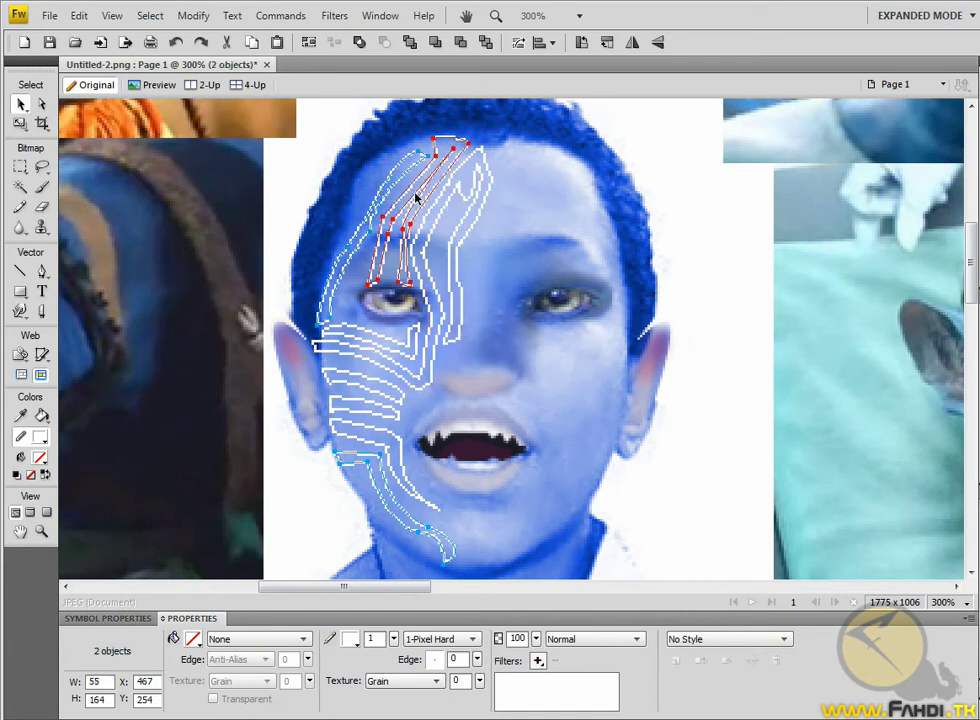
left_click(435, 205, "shift")
left_click(440, 197, "shift")
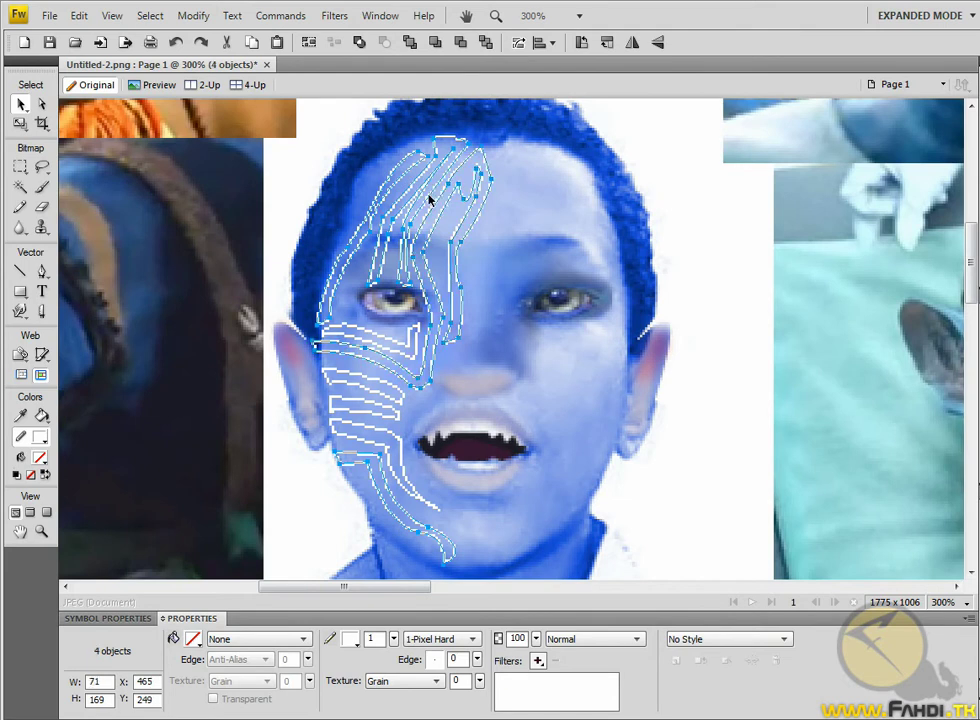
left_click(419, 198, "shift")
left_click(409, 205, "shift")
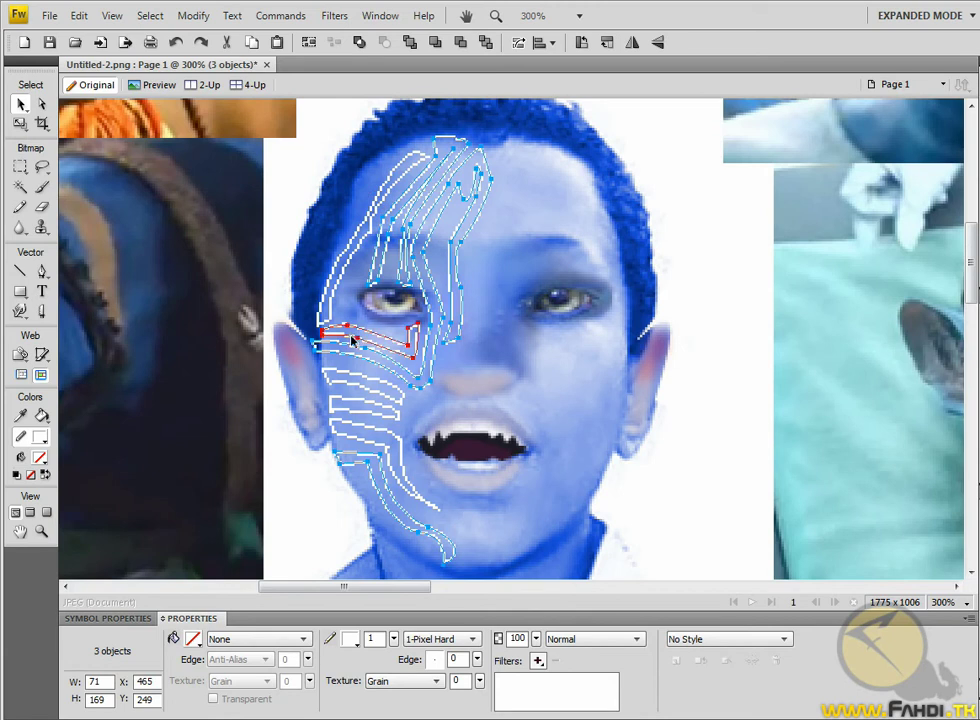
left_click(357, 389, "shift")
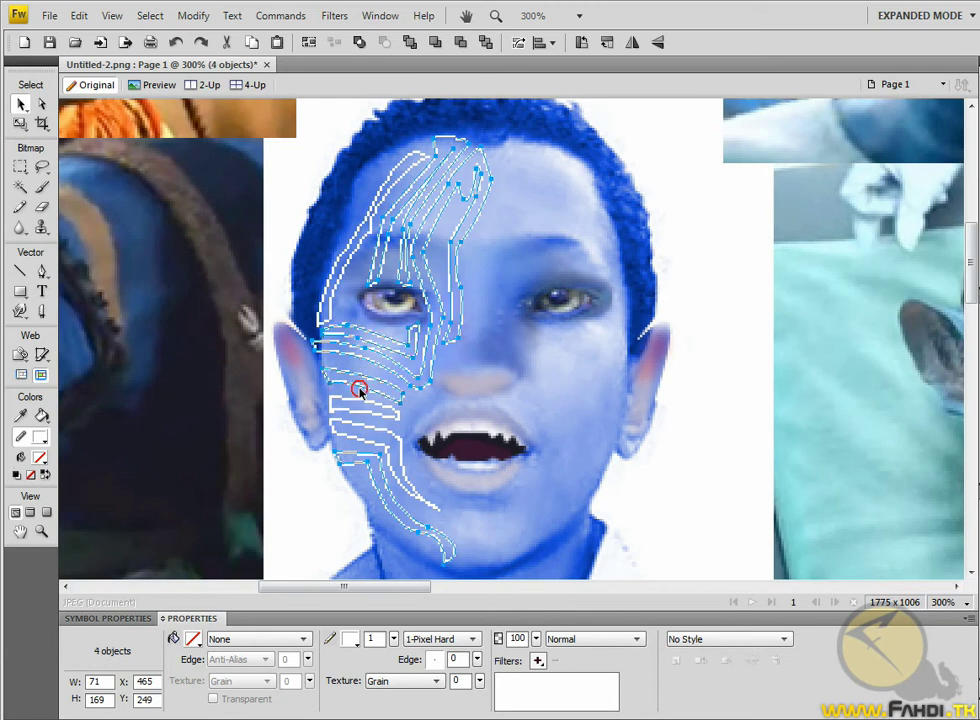
left_click(361, 402, "shift")
left_click(367, 428, "shift")
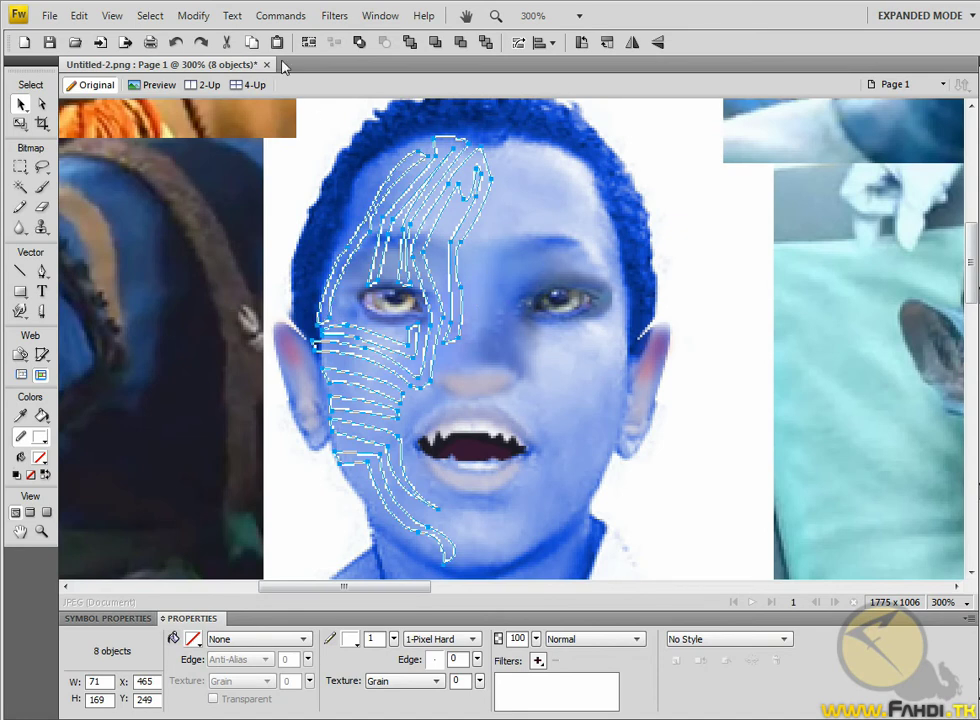
left_click(253, 44)
key("ctrl+v")
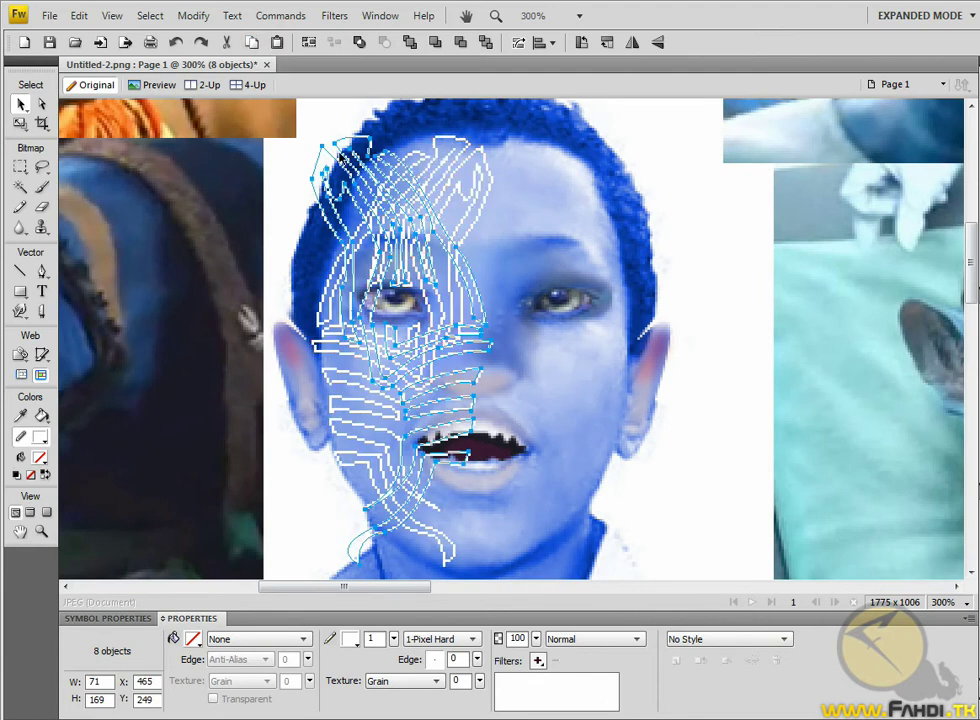
Move the duplicate stripes to the face's right half and flip them horizontally for symmetry.
left_click_drag(337, 146, 478, 146)
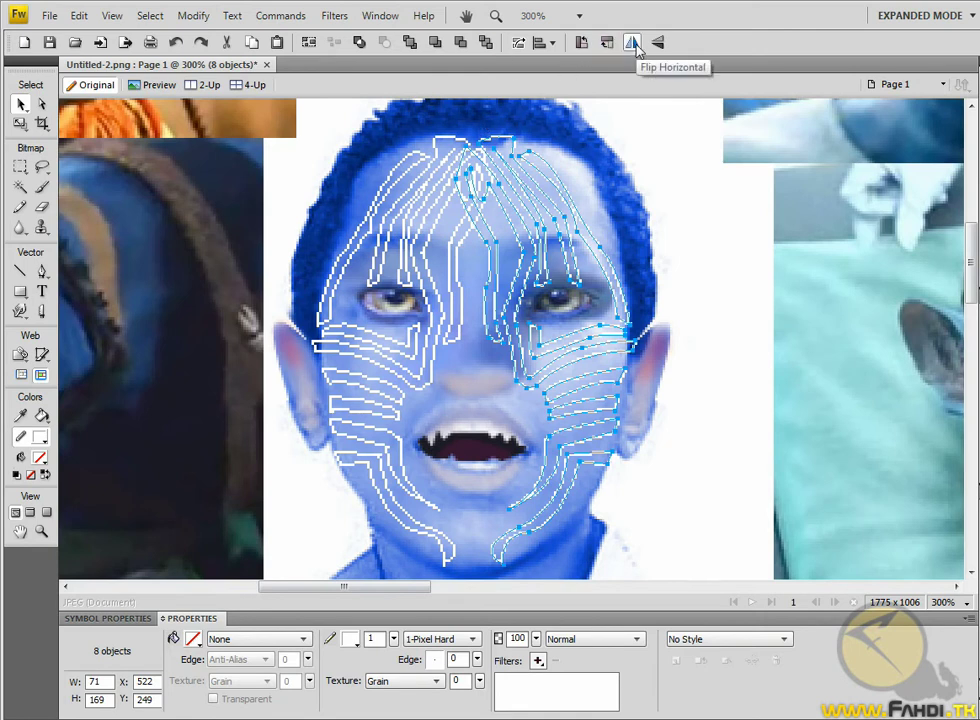
right_click(555, 207)
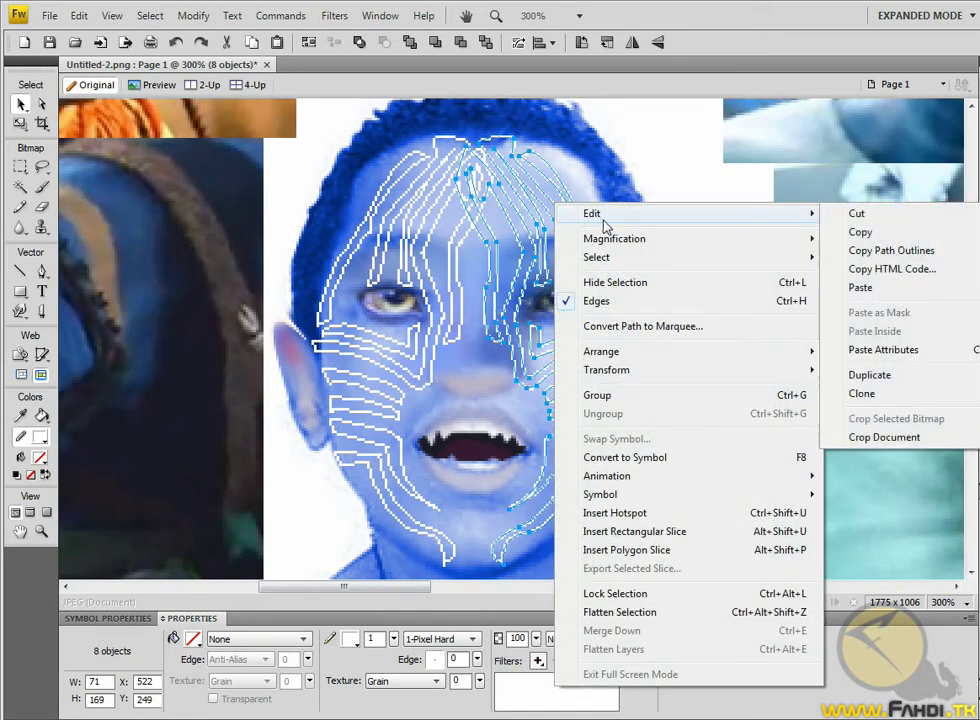
mouse_move(607, 370)
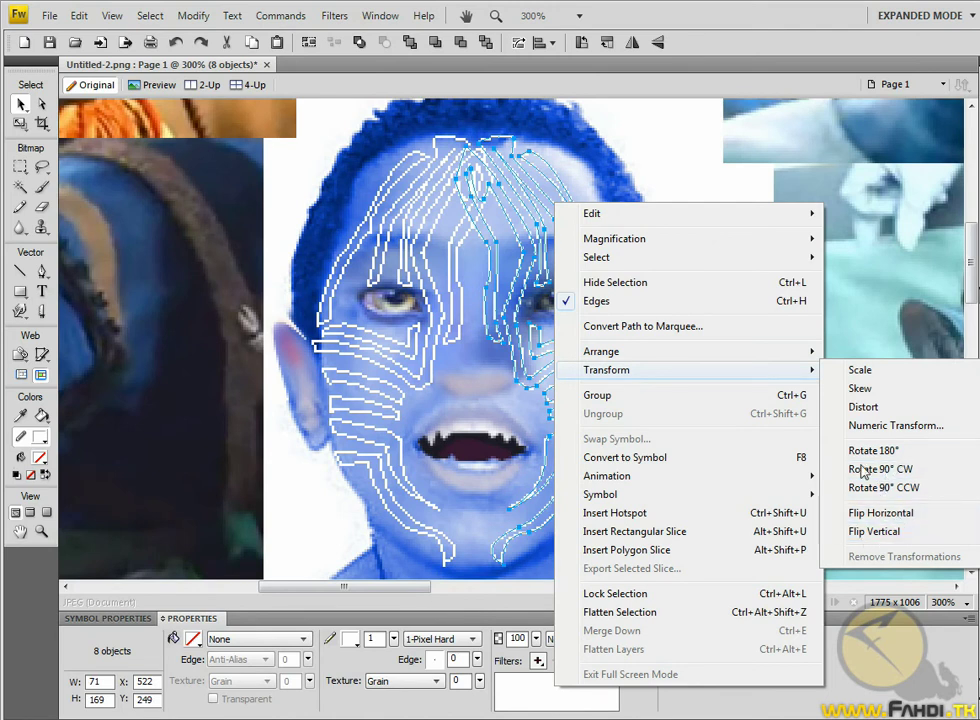
left_click(797, 283)
left_click(498, 109)
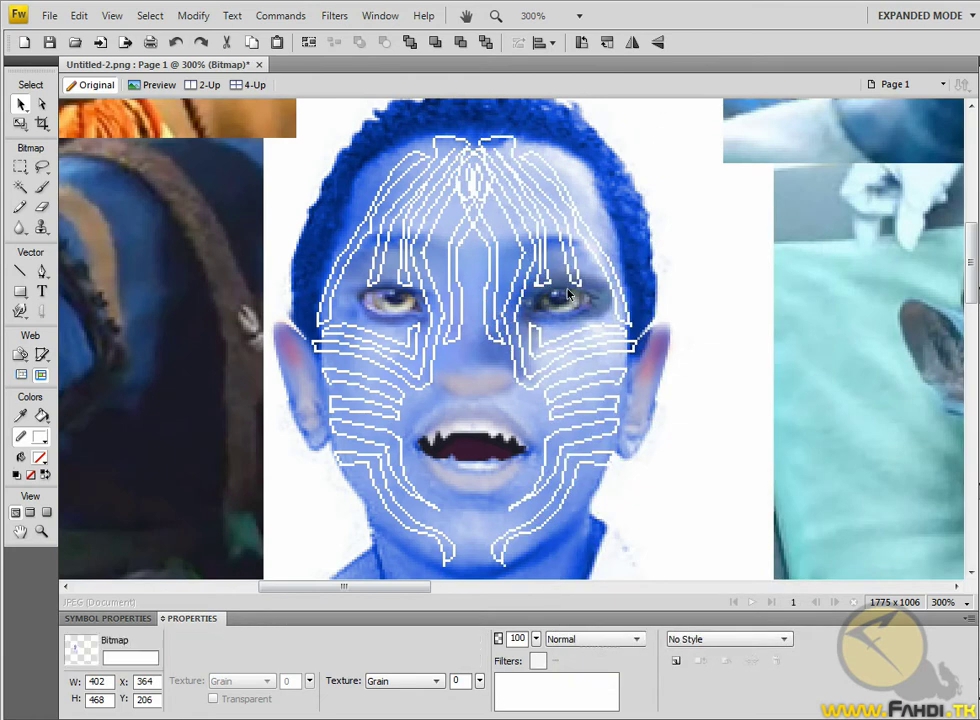
left_click(940, 605)
At 100% zoom, move the angry, top, hospital and orange-background Avatar photos outward.
left_click(952, 436)
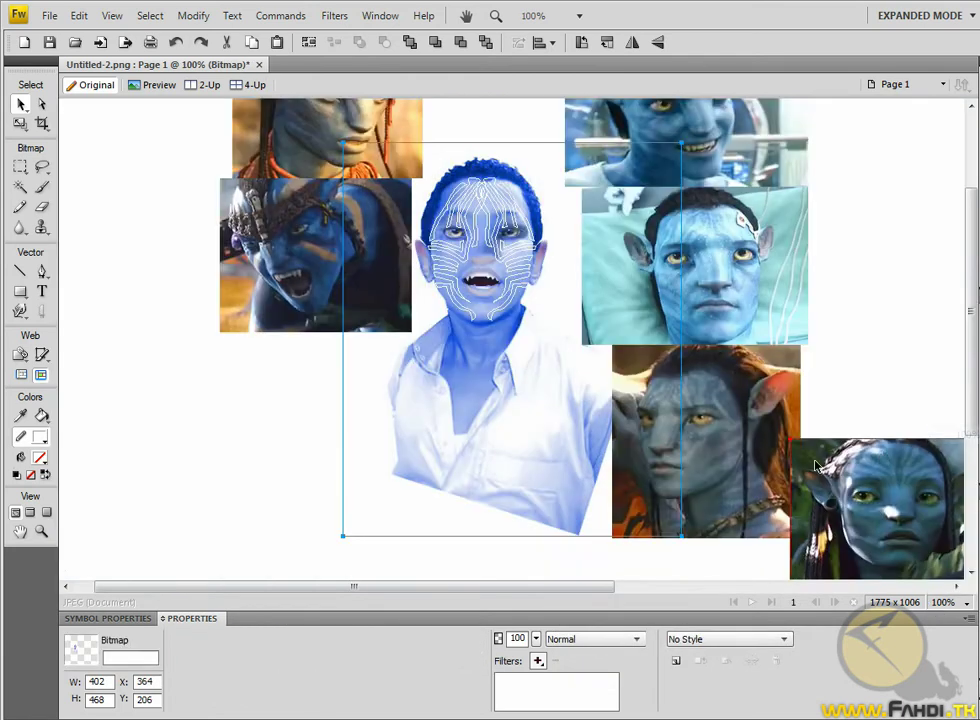
left_click_drag(313, 276, 230, 285)
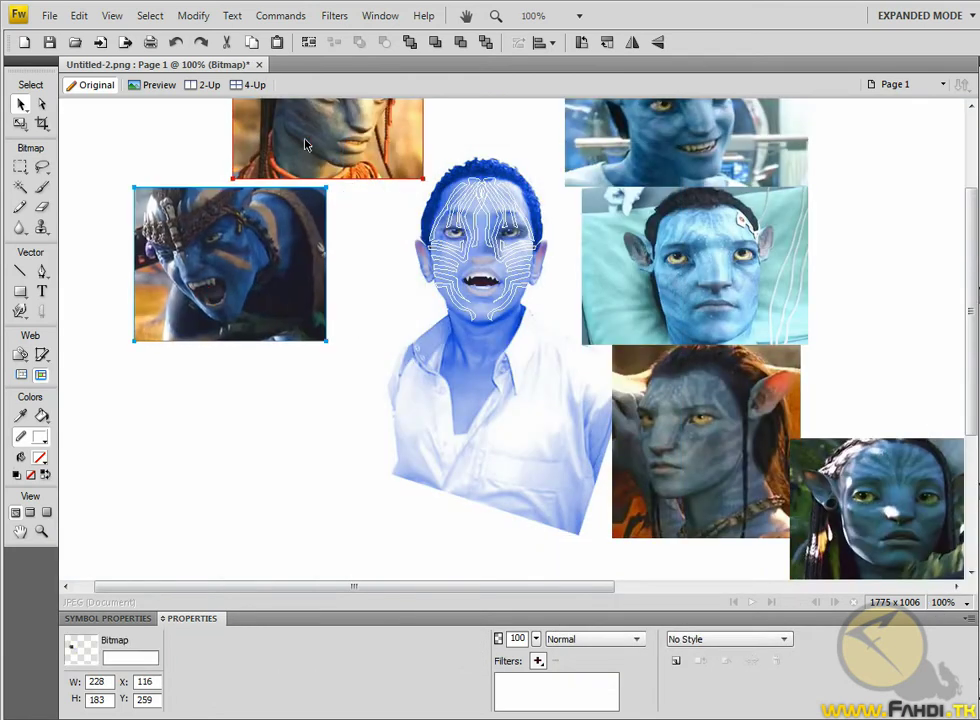
left_click_drag(330, 150, 260, 126)
left_click_drag(690, 150, 841, 130)
left_click_drag(765, 227, 853, 223)
left_click(714, 466)
left_click_drag(714, 466, 778, 463)
Box-select all the face stripe paths and zoom to 300% on the face.
left_click(424, 302)
left_click_drag(394, 120, 578, 338)
left_click(945, 602)
left_click(952, 471)
key("ctrl+equal")
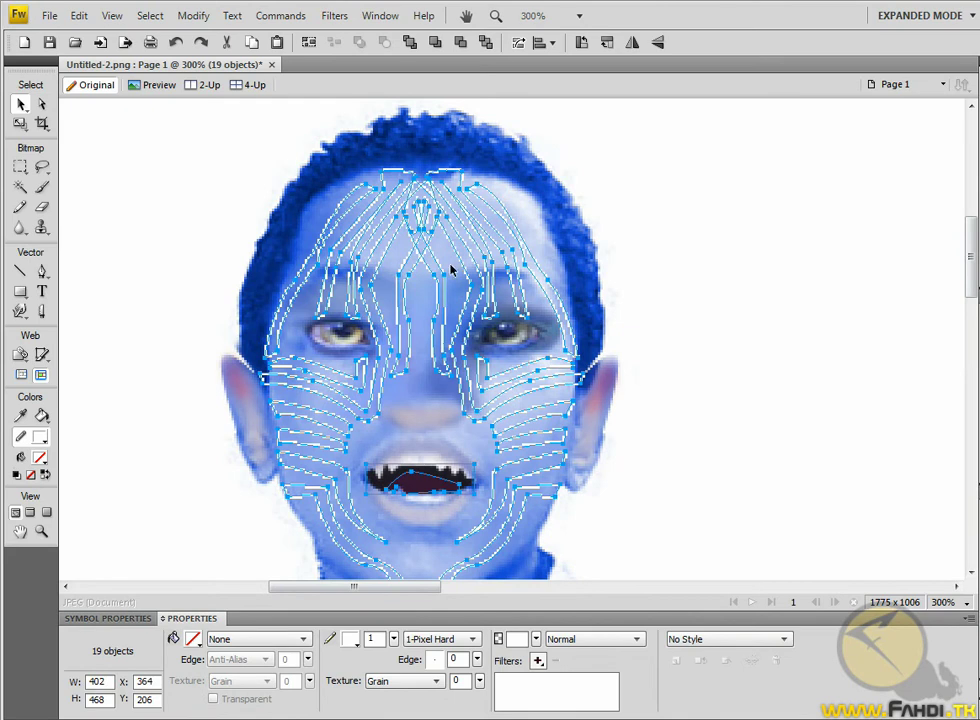
Drop the mouth paths from the selection, leaving only the 16 stripe paths selected.
left_click(505, 160, "shift")
left_click(423, 487, "shift")
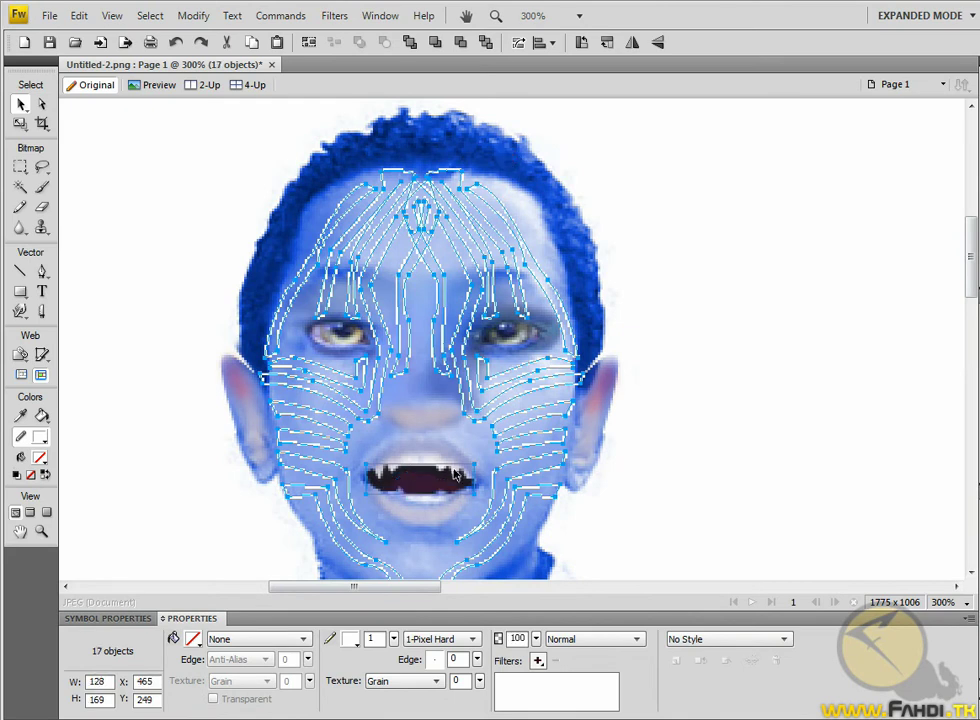
left_click(462, 482, "shift")
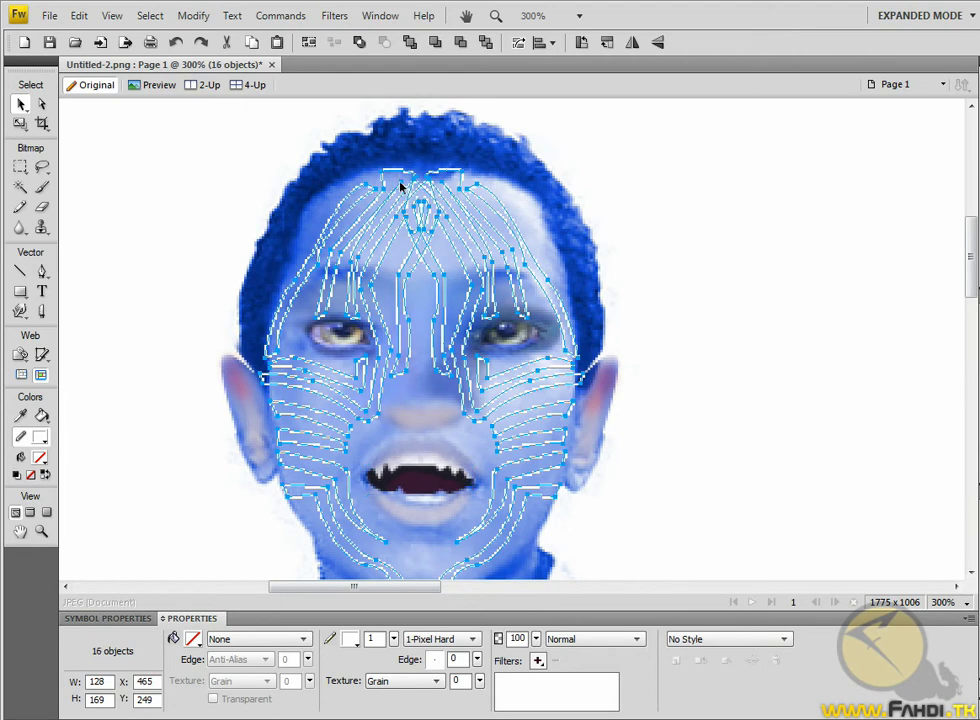
left_click_drag(416, 183, 430, 173)
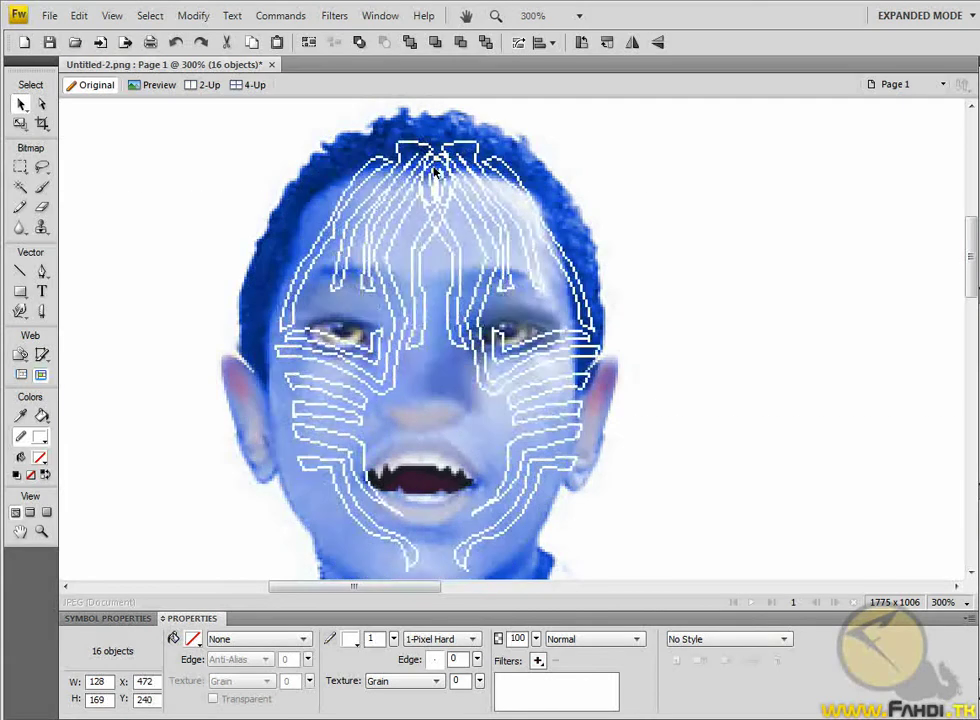
key("ctrl+z")
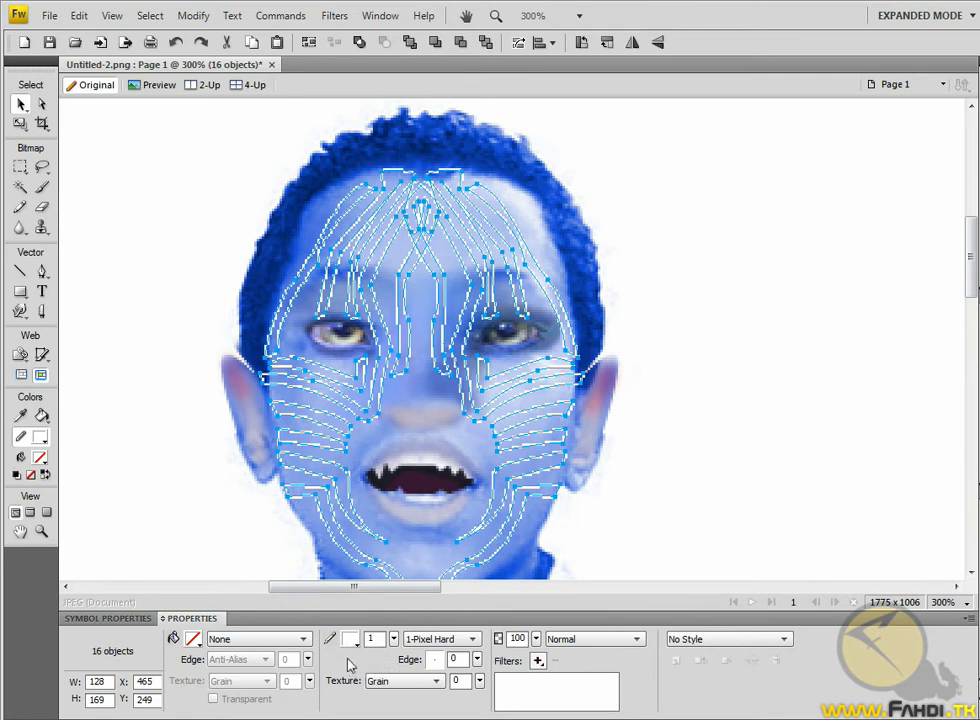
Remove the stripes' outline and fill them with light blue #BAF2FC sampled from the Avatar face.
left_click(349, 640)
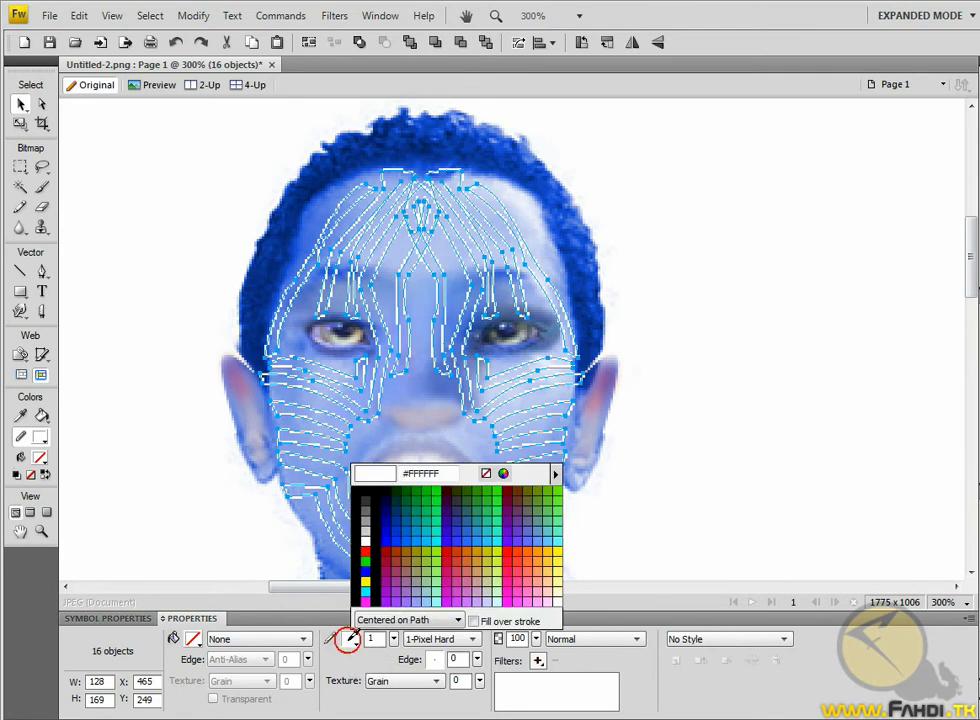
left_click(486, 473)
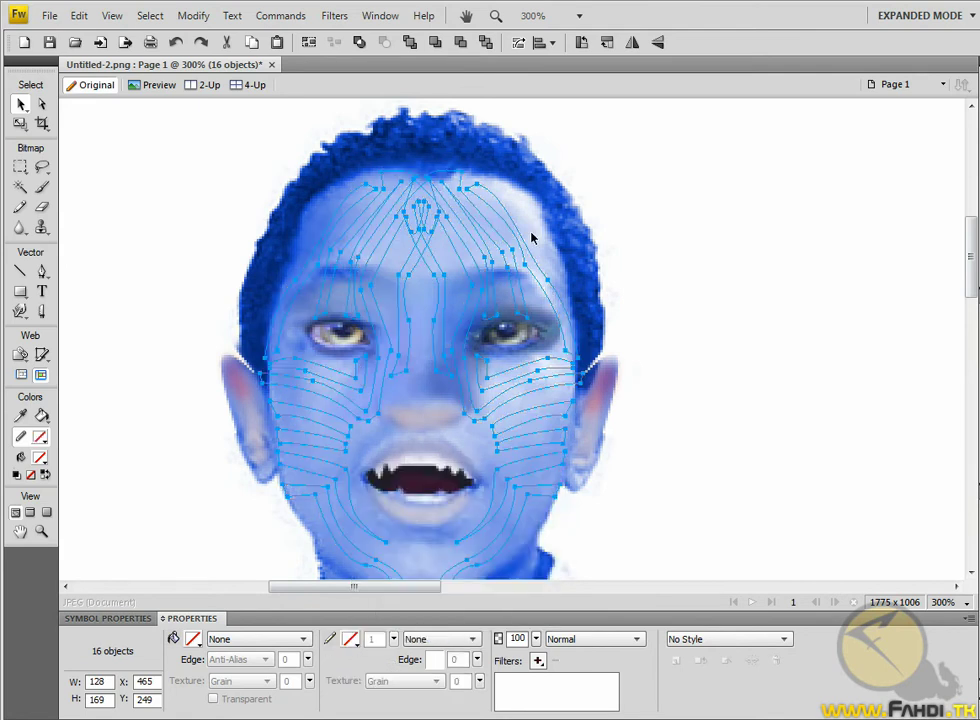
left_click(192, 640)
left_click(465, 380)
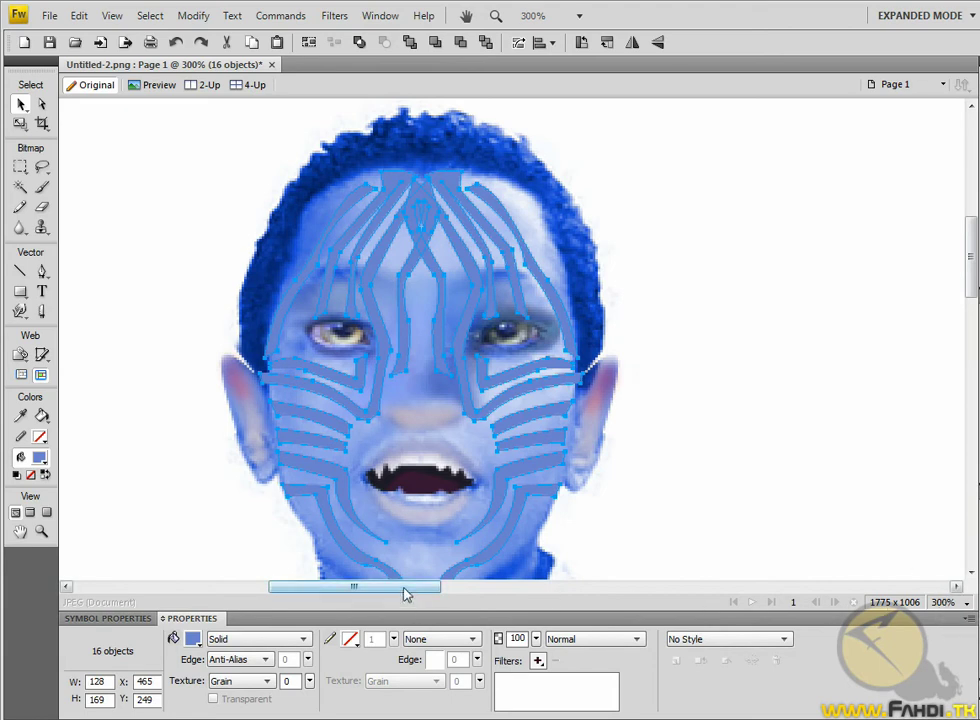
left_click_drag(405, 590, 528, 594)
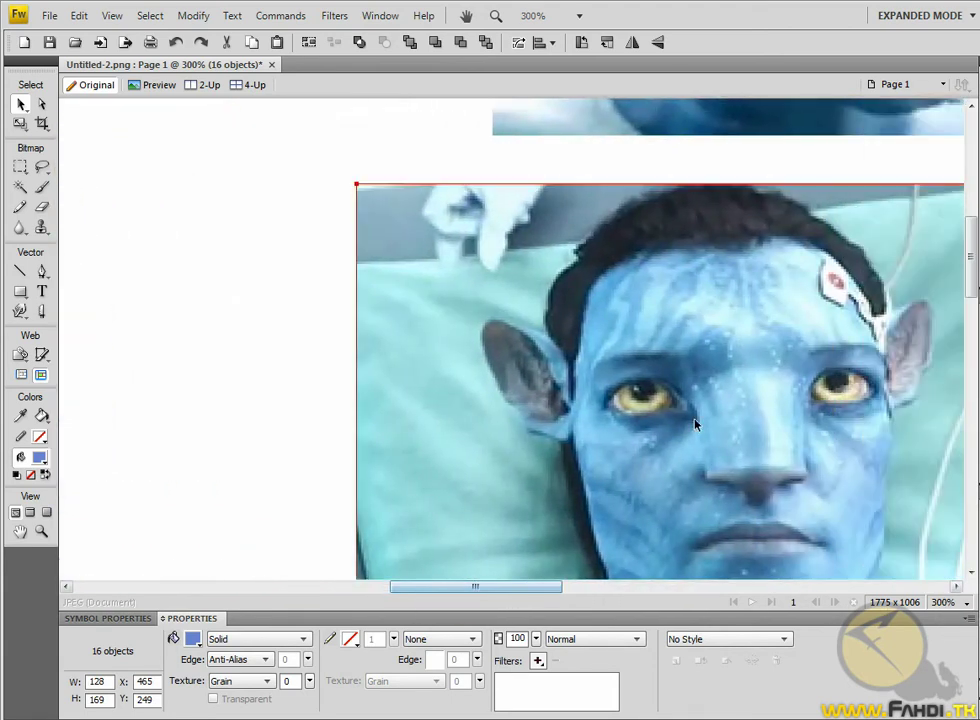
left_click(192, 639)
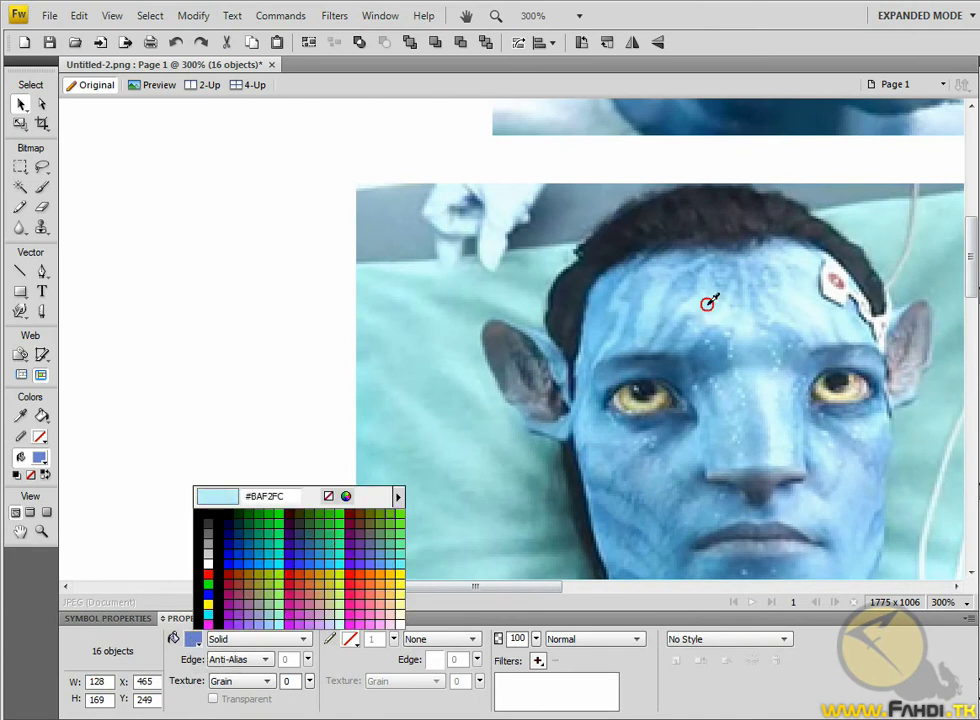
left_click(708, 303)
mouse_move(530, 591)
left_mouse_down()
mouse_move(393, 594)
mouse_move(407, 588)
left_mouse_up()
scroll(422, 549, "down", 3)
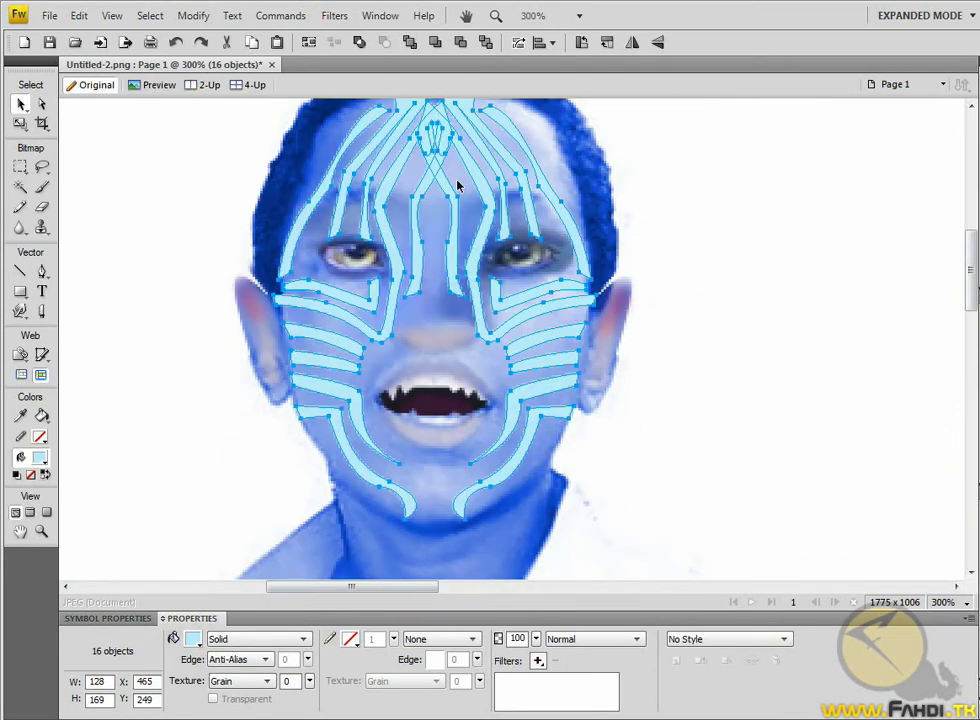
Flatten the stripe paths into one bitmap and darken it with a Curves adjustment.
left_click(198, 16)
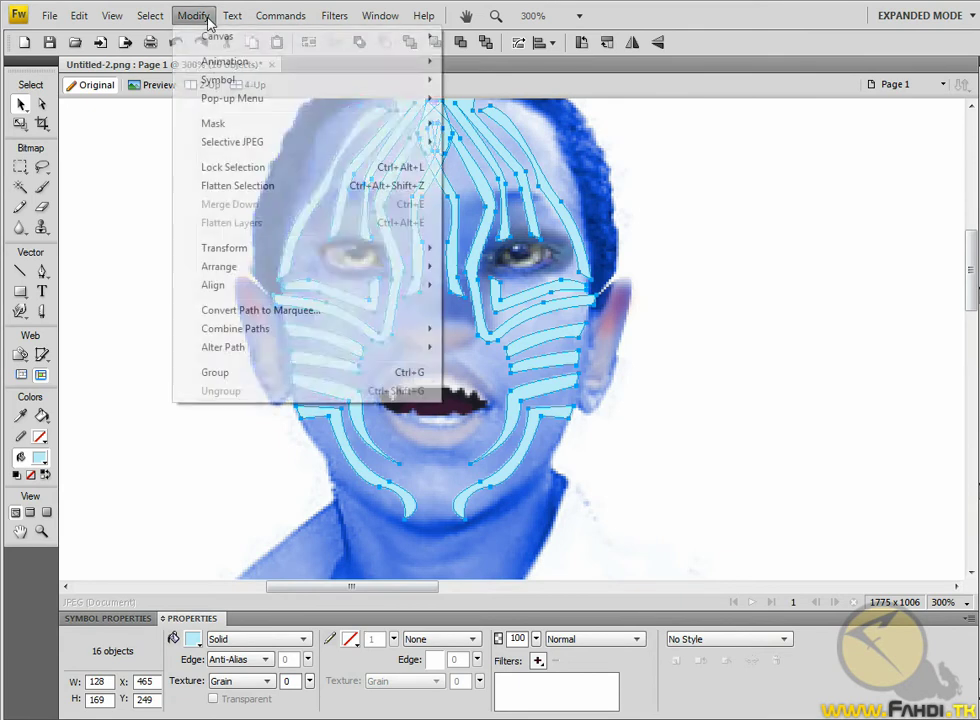
left_click(237, 186)
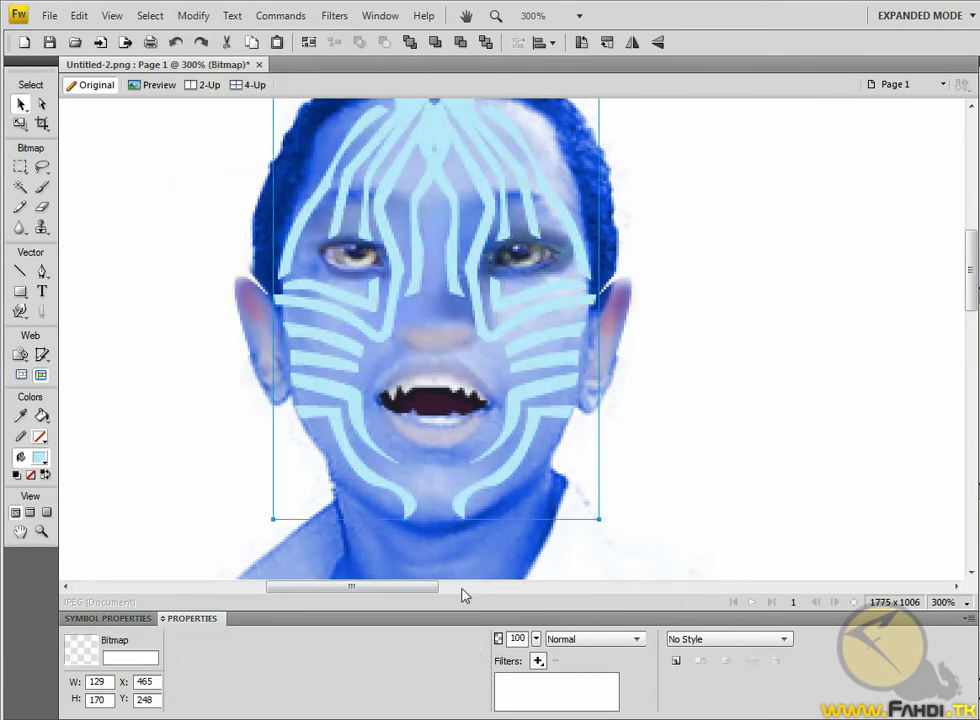
left_click(334, 15)
mouse_move(373, 61)
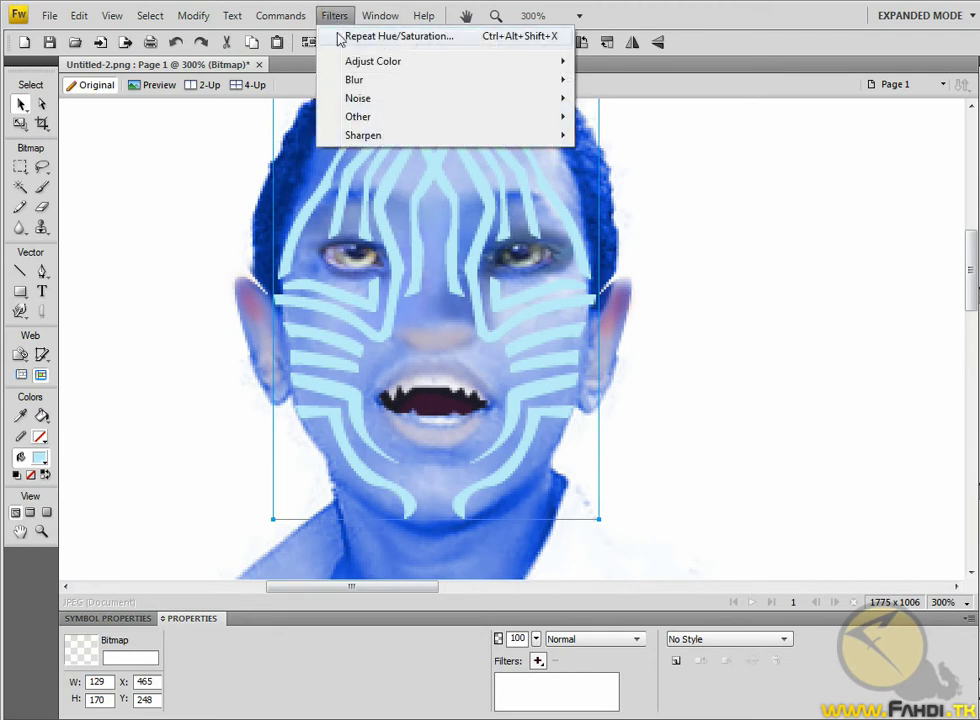
left_click(634, 98)
left_click_drag(552, 222, 746, 234)
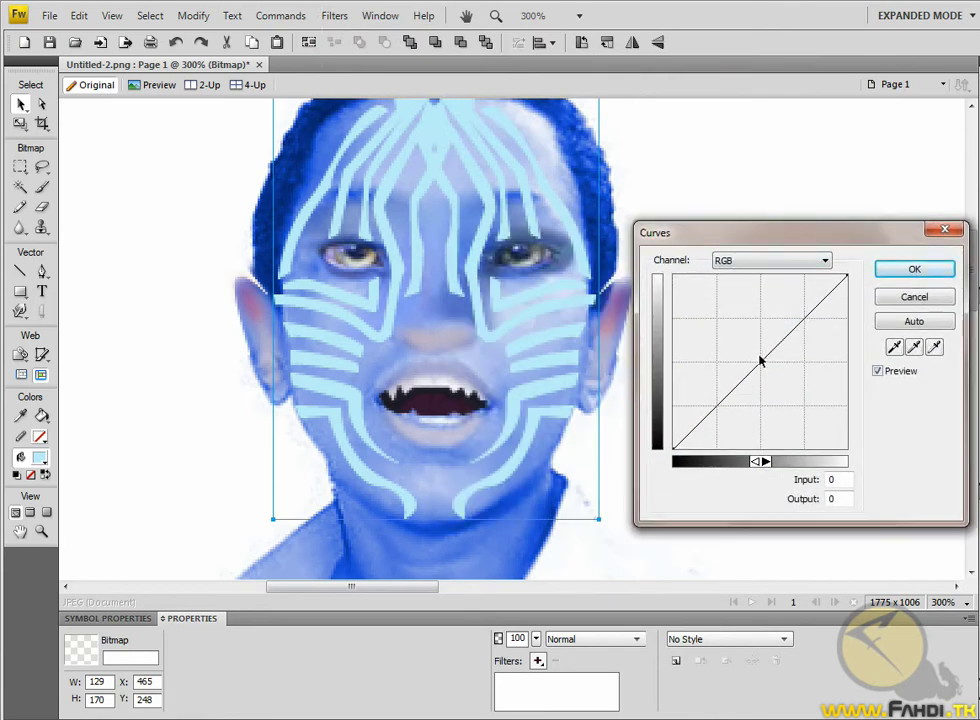
left_click_drag(763, 363, 815, 452)
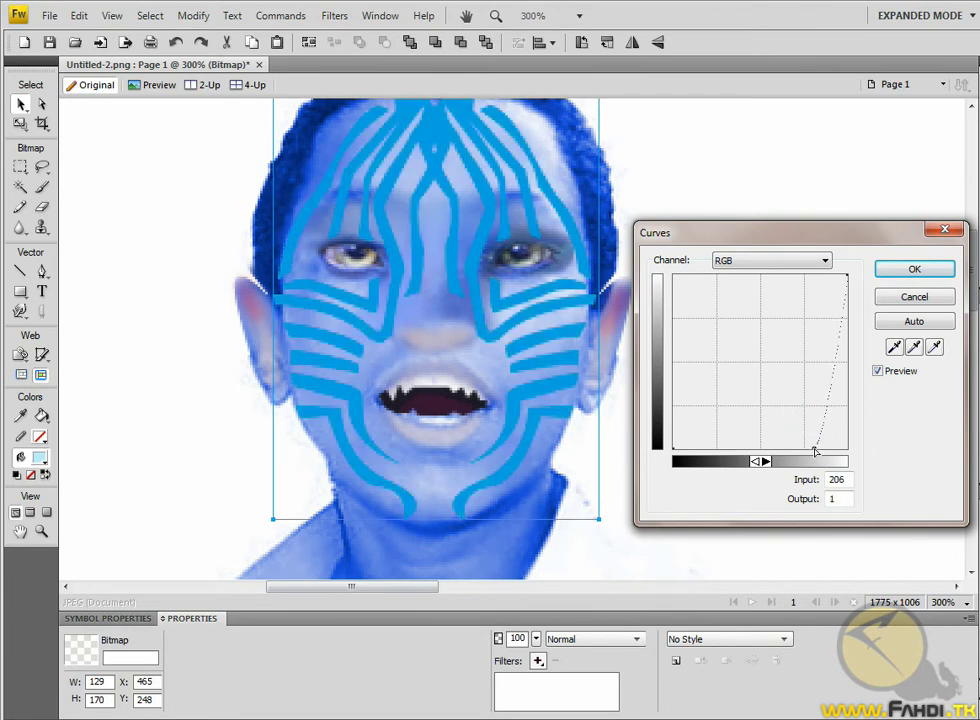
left_click(914, 270)
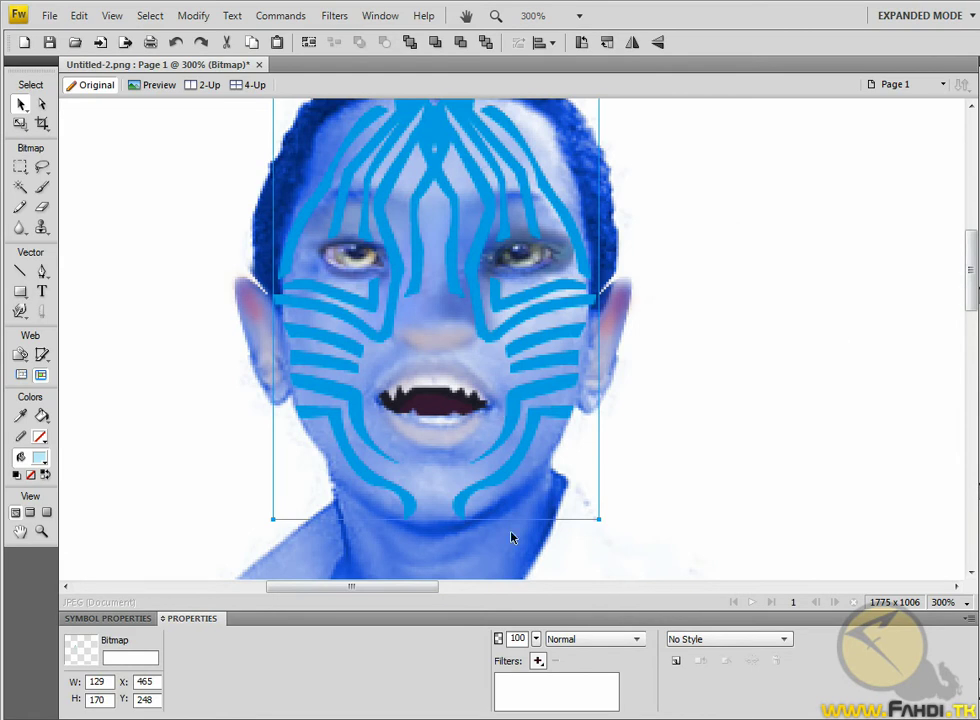
Set the stripes bitmap opacity to 36.
left_click_drag(539, 305, 544, 299)
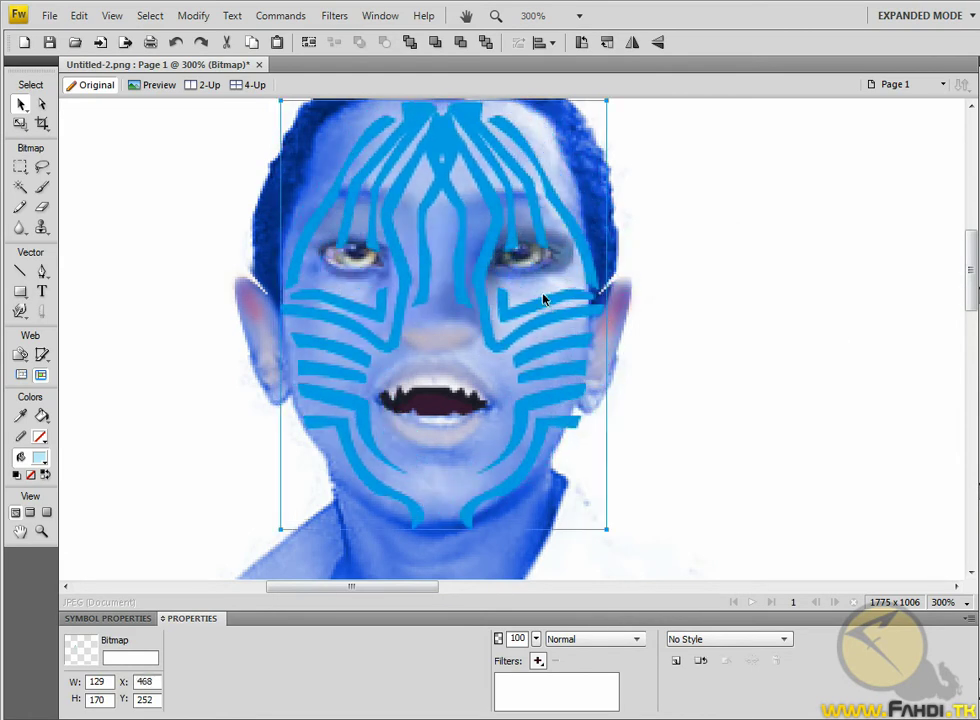
key("ctrl+z")
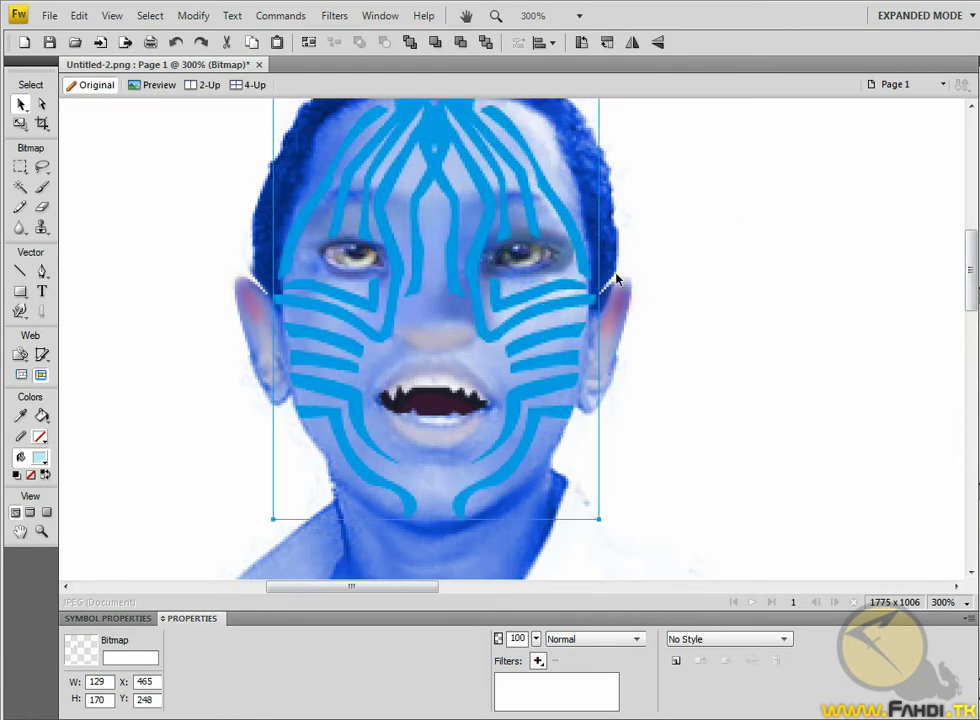
left_click_drag(536, 640, 532, 700)
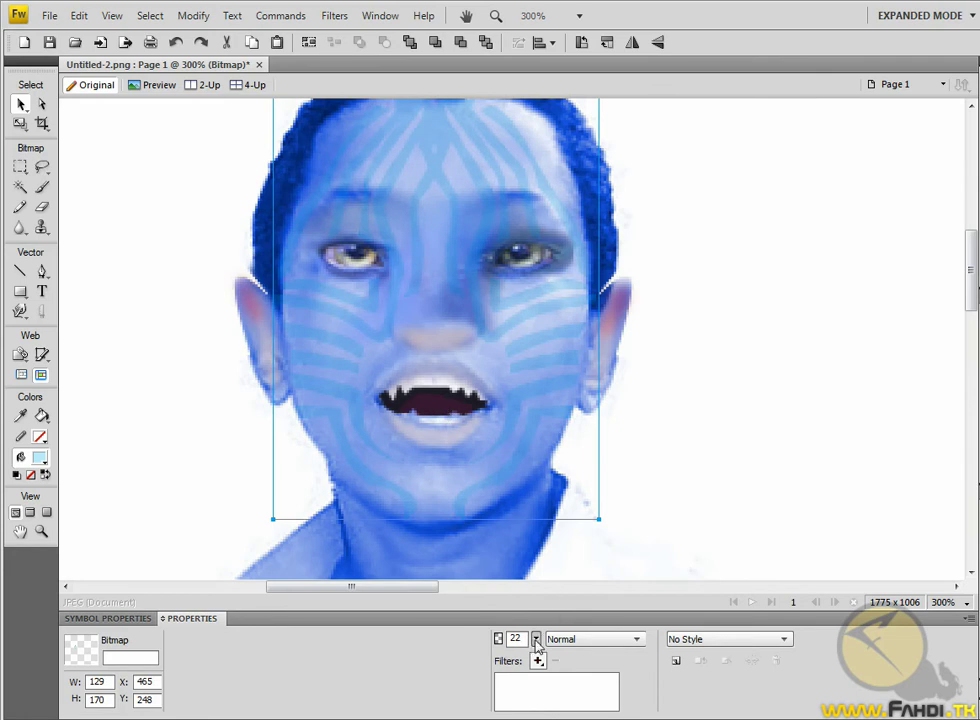
mouse_move(537, 640)
left_mouse_down()
mouse_move(537, 622)
mouse_move(535, 658)
left_mouse_up()
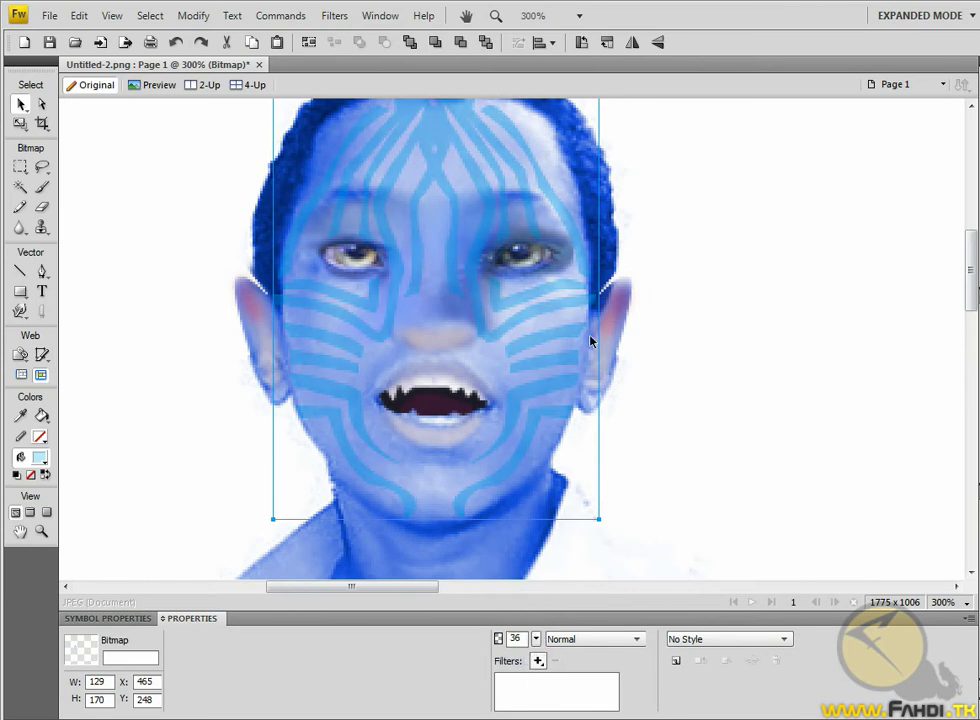
Merge the stripes bitmap into the boy's photo.
left_click(650, 367)
left_click(533, 313)
left_click(193, 15)
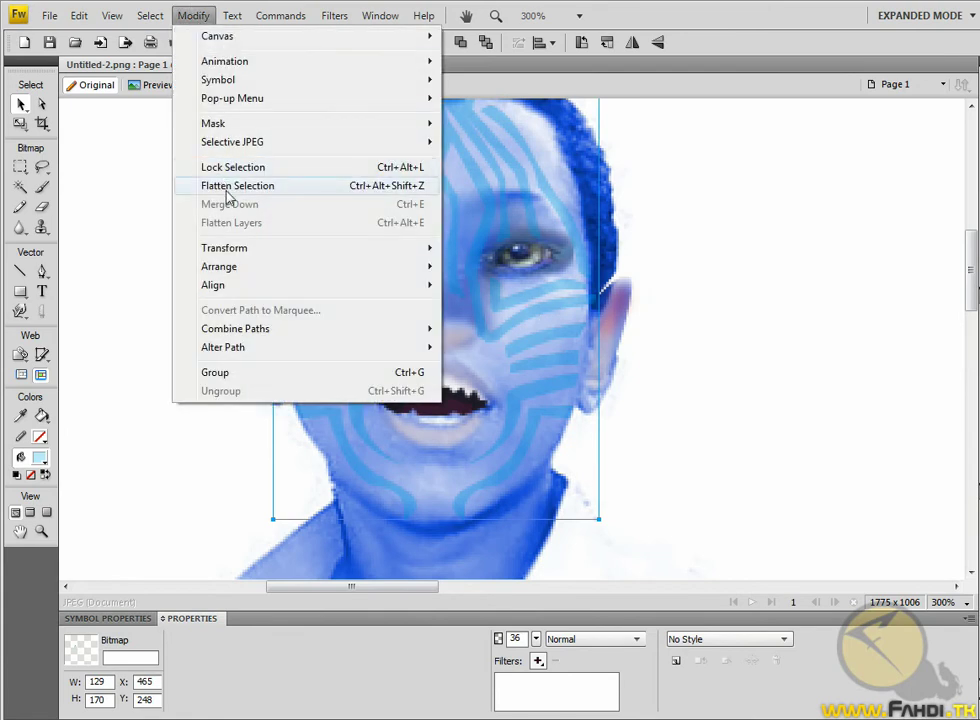
left_click(226, 190)
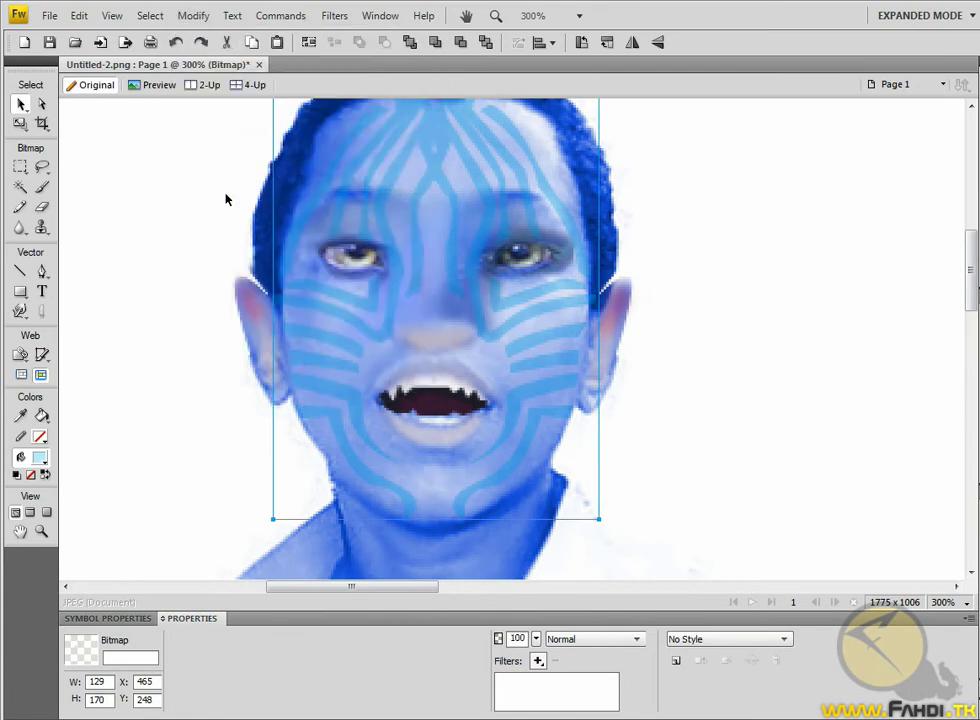
left_click(19, 228)
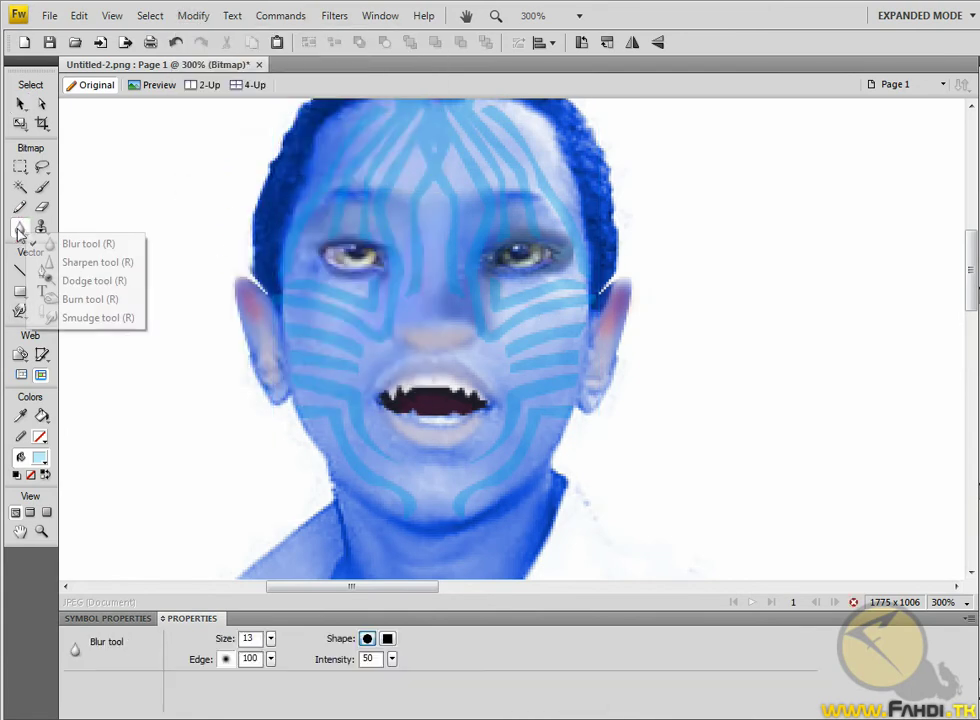
Burn over the forehead and cheek stripes with a size-100 Burn brush to deepen their blue.
left_click(110, 299)
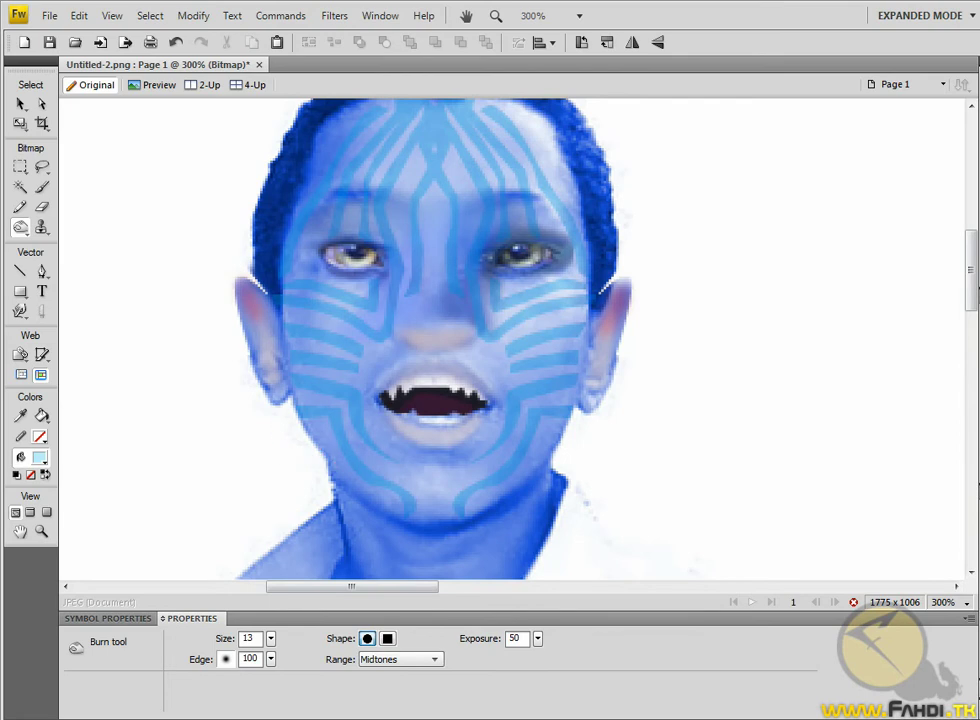
scroll(510, 340, "up", 5)
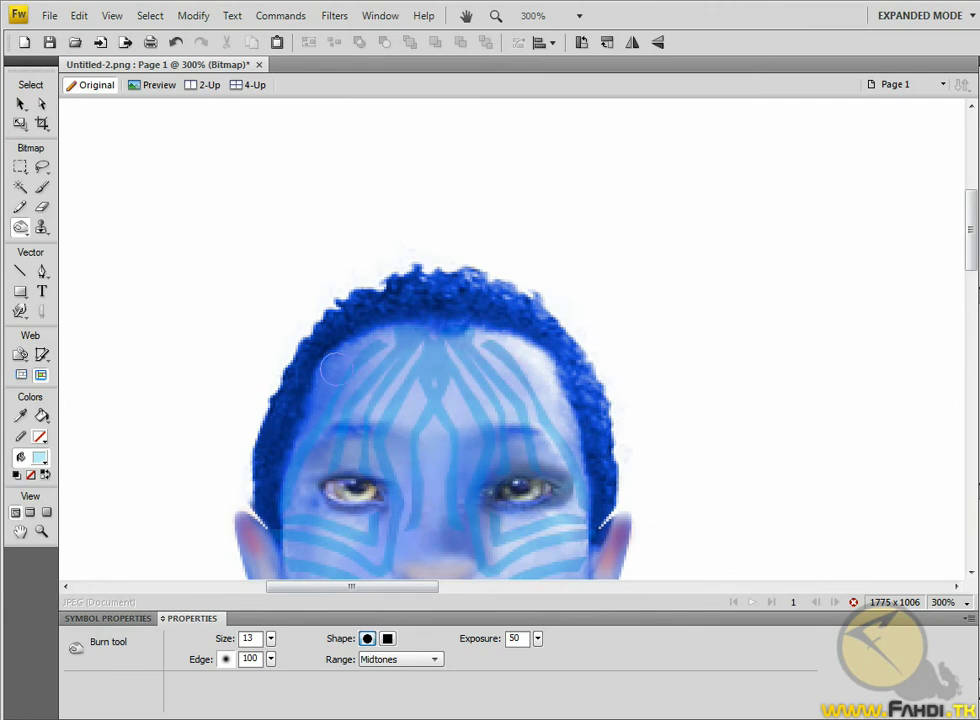
scroll(340, 367, "down", 3)
scroll(342, 393, "down", 2)
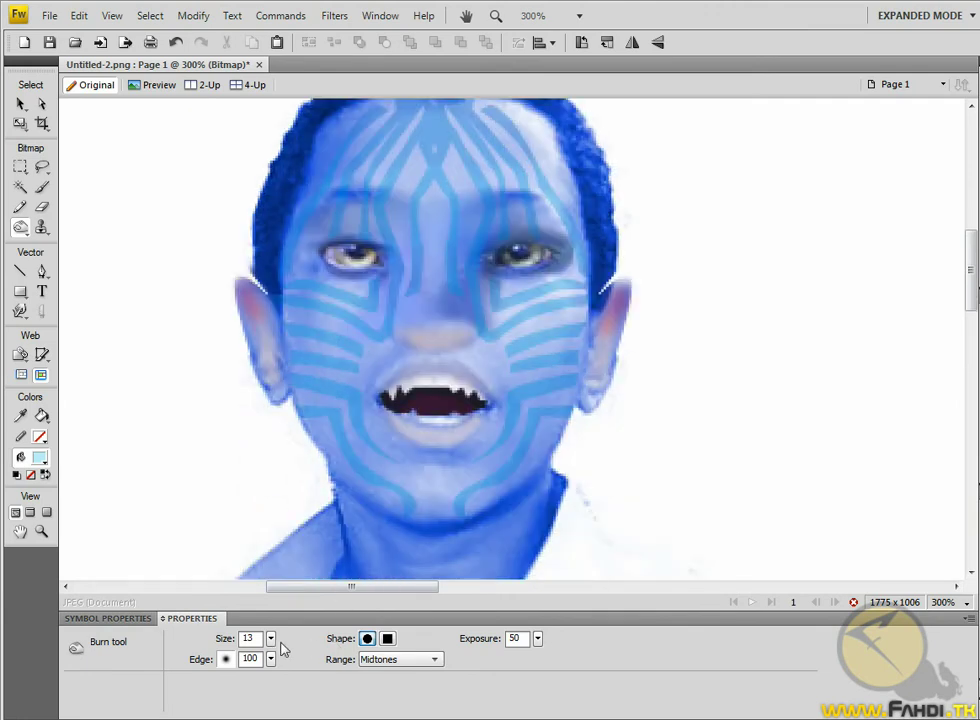
left_click_drag(270, 638, 276, 566)
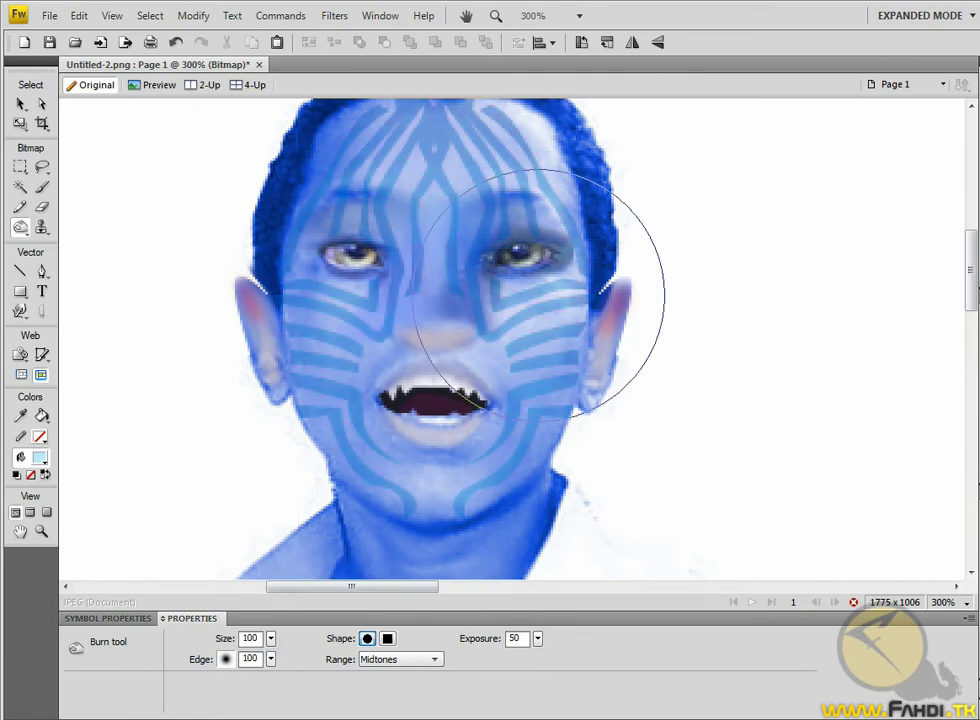
left_click_drag(405, 383, 420, 250)
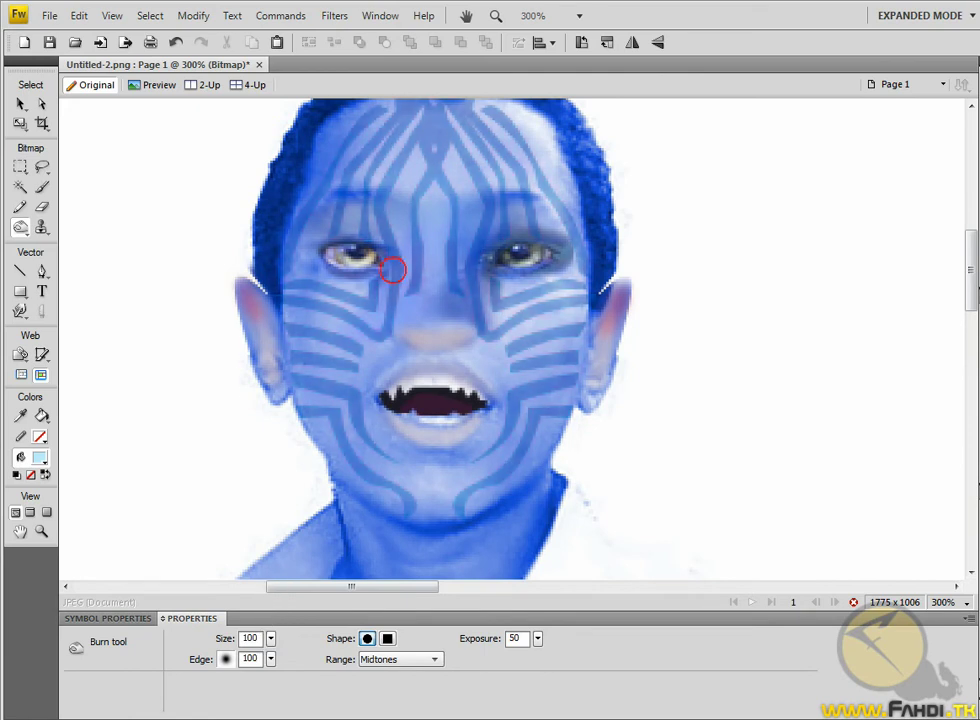
left_click_drag(416, 330, 505, 308)
Lower the stripe overlay bitmap's opacity to about 27%.
left_click(20, 103)
left_click(432, 300)
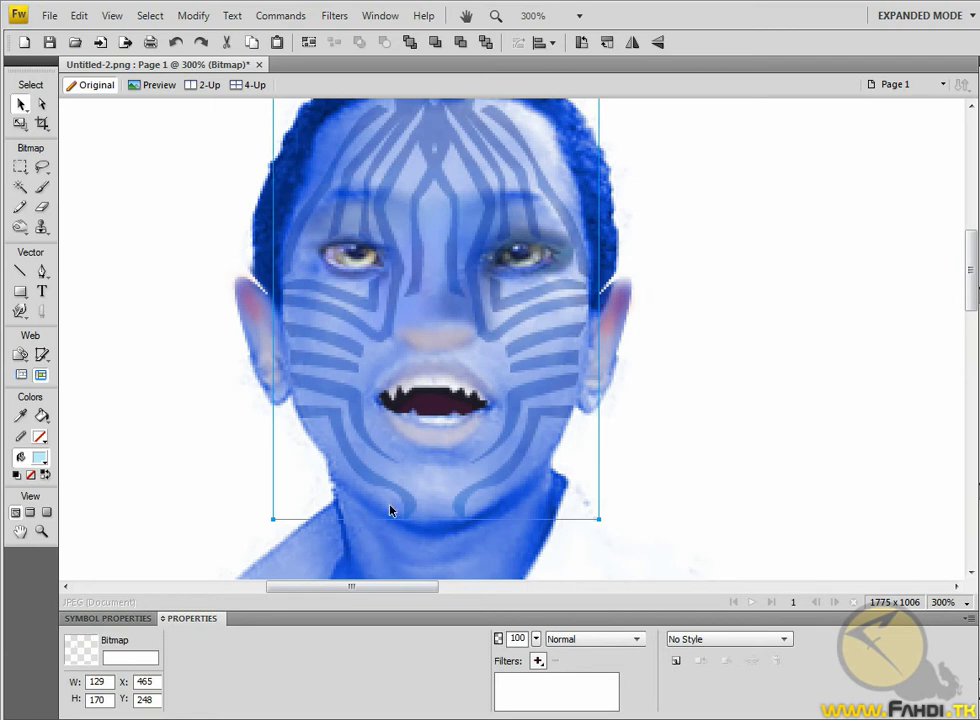
left_click_drag(536, 638, 537, 683)
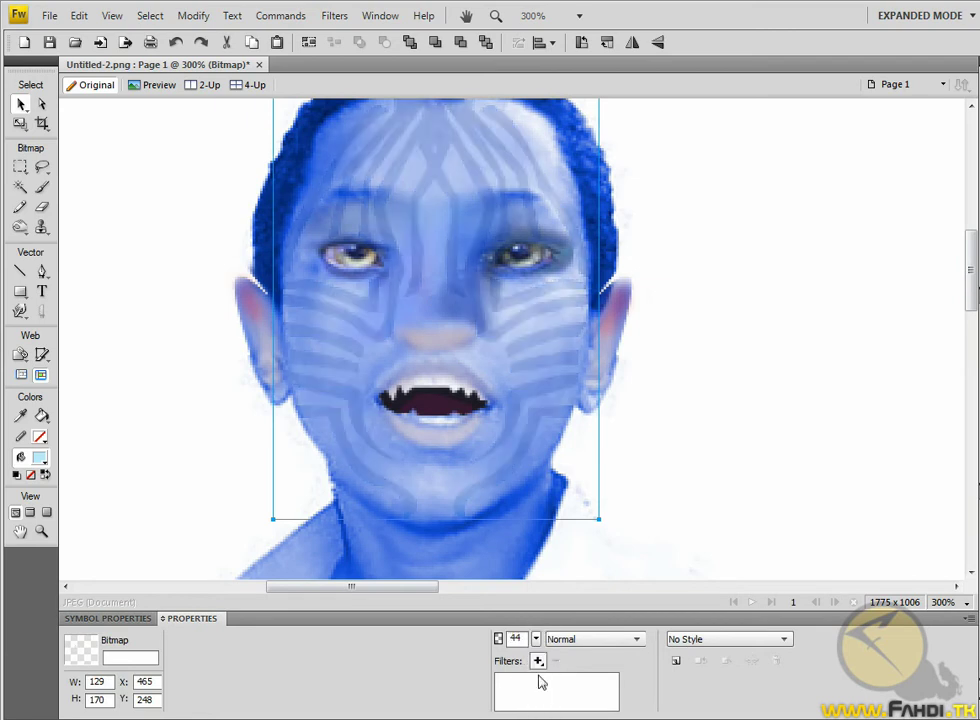
mouse_move(536, 638)
left_mouse_down()
mouse_move(538, 657)
mouse_move(532, 621)
mouse_move(517, 607)
mouse_move(540, 652)
left_mouse_up()
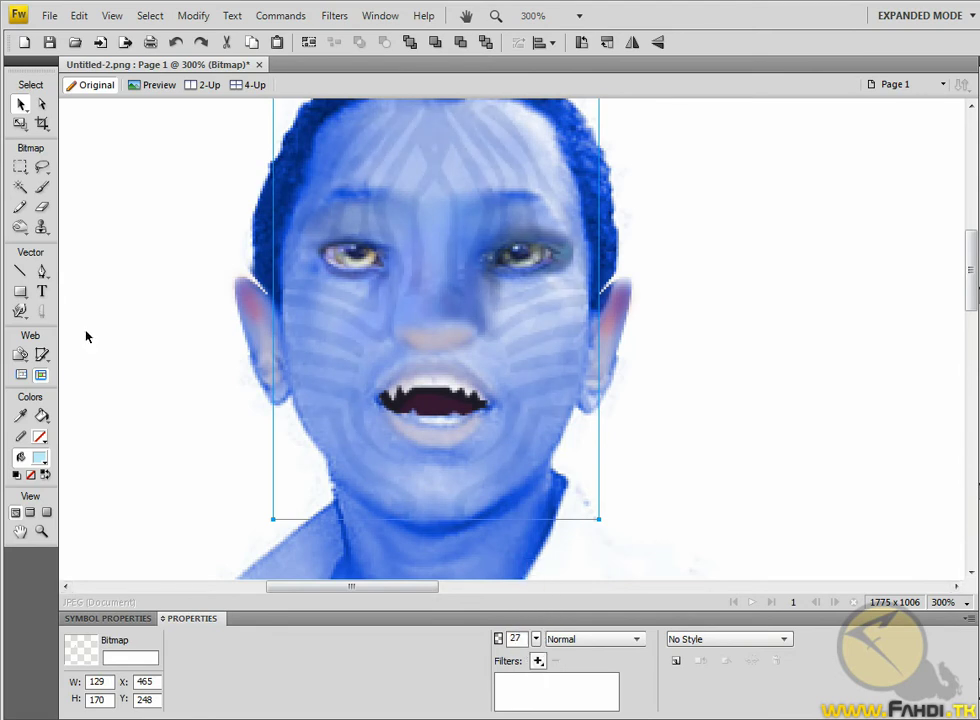
left_click(42, 207)
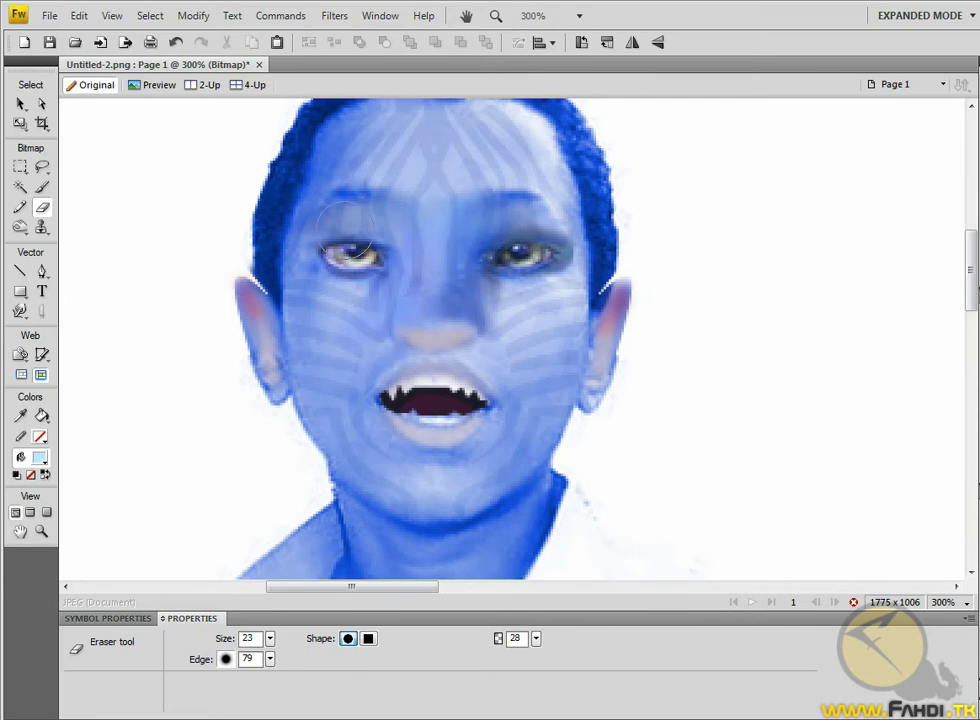
Erase stripe parts between the eyes and on the forehead with a 100%-opacity eraser.
left_click(21, 103)
mouse_move(337, 153)
left_mouse_down()
mouse_move(466, 157)
mouse_move(390, 146)
left_mouse_up()
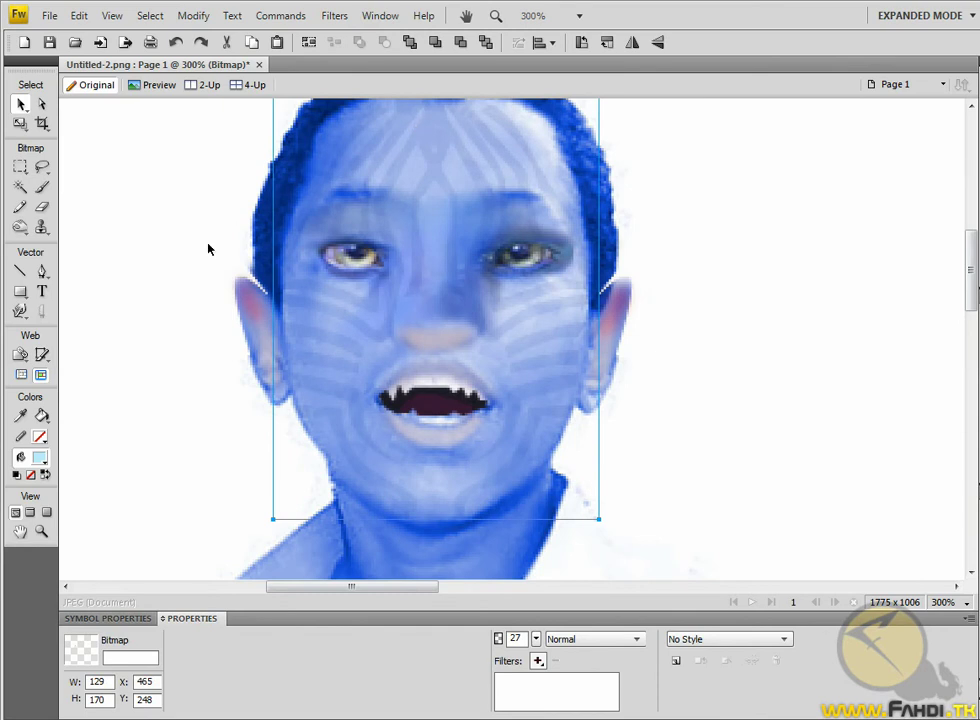
left_click(42, 207)
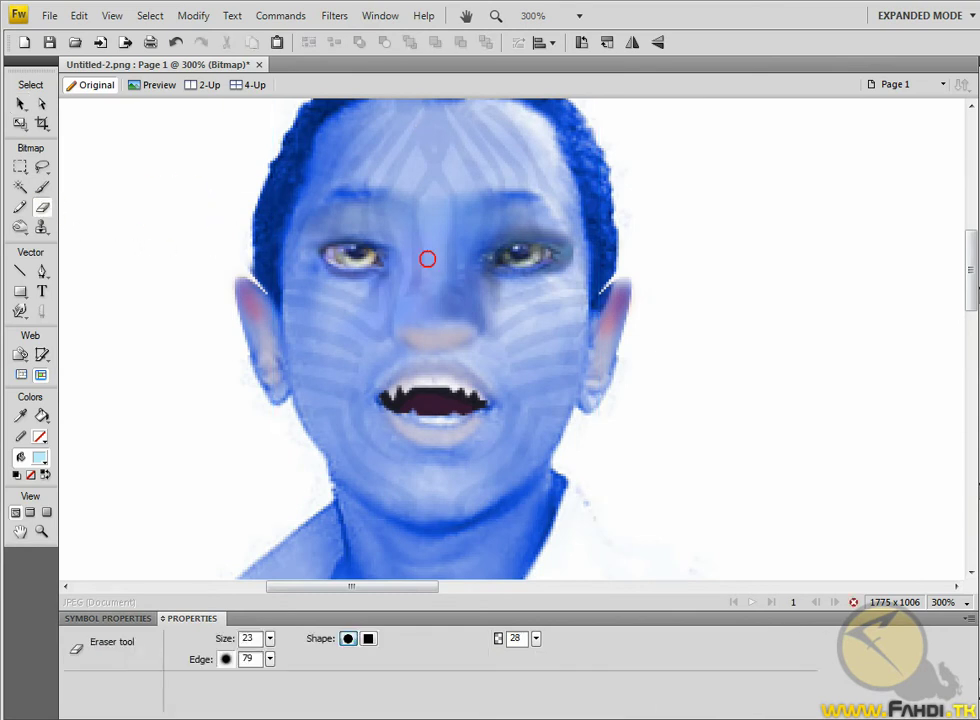
left_click_drag(536, 638, 536, 580)
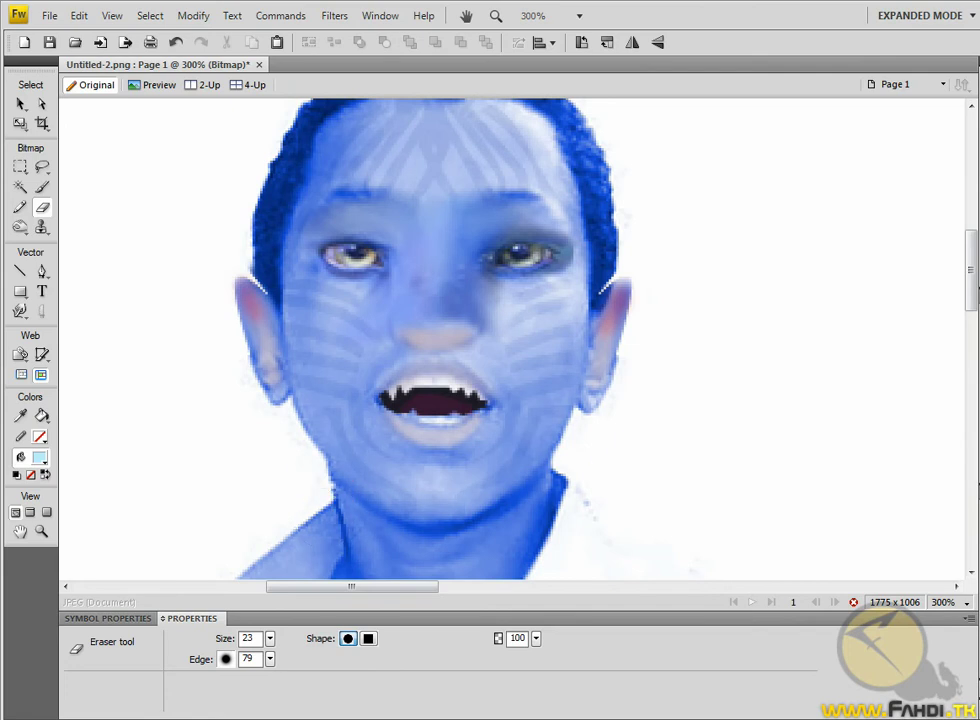
scroll(278, 175, "up", 2)
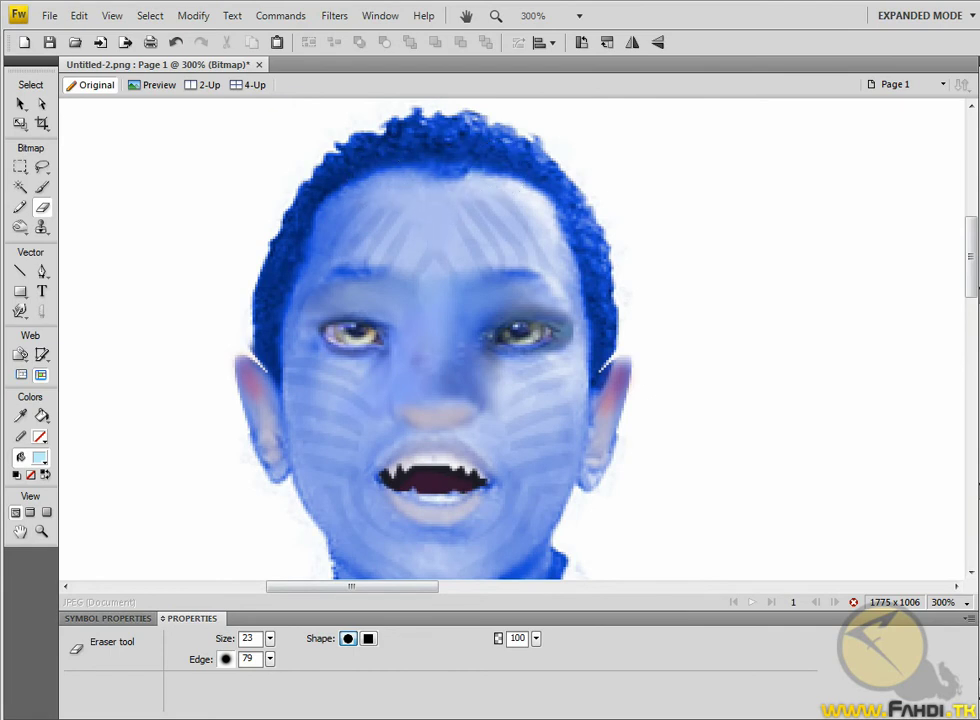
scroll(558, 405, "down", 4)
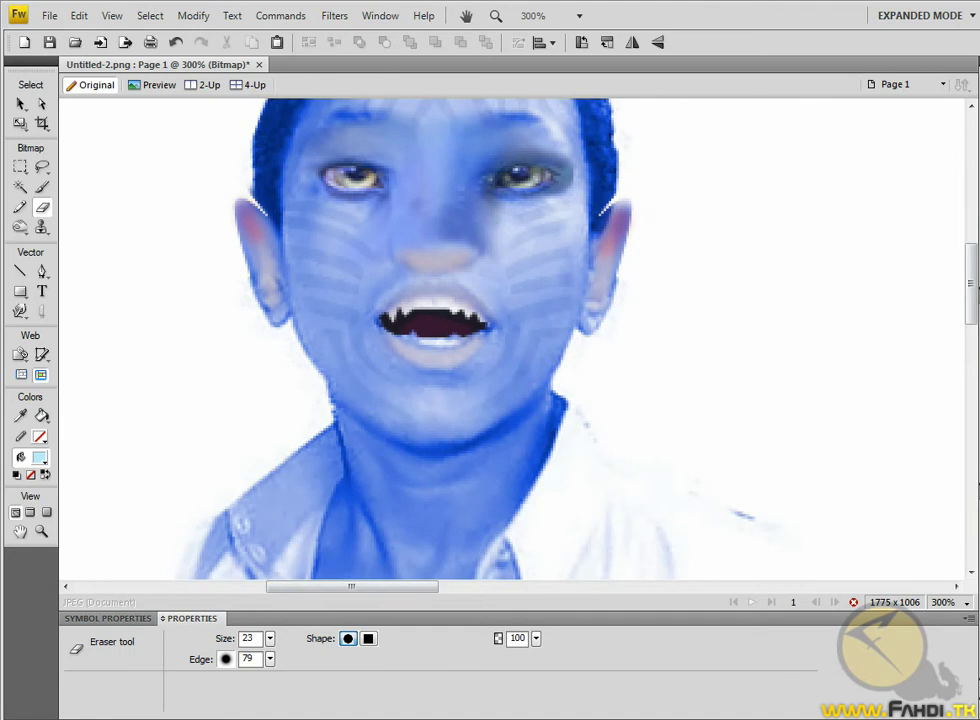
scroll(558, 405, "up", 4)
left_click(20, 103)
left_click(284, 251)
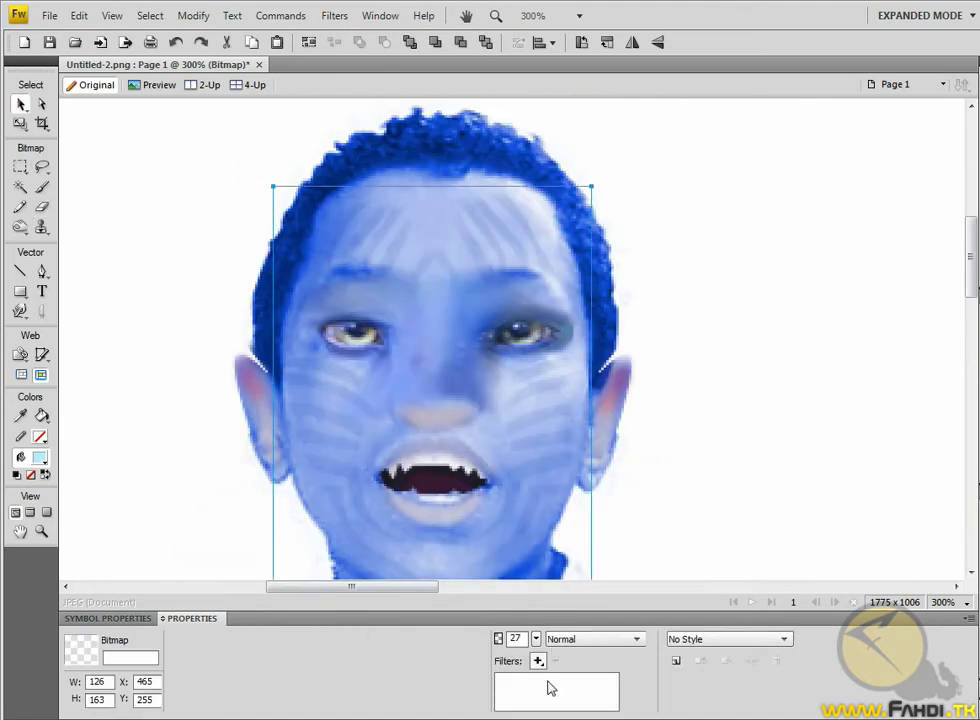
Lower the stripe overlay's opacity to 22 and zoom out to see the whole collage.
left_click_drag(536, 639, 538, 650)
left_click(466, 519)
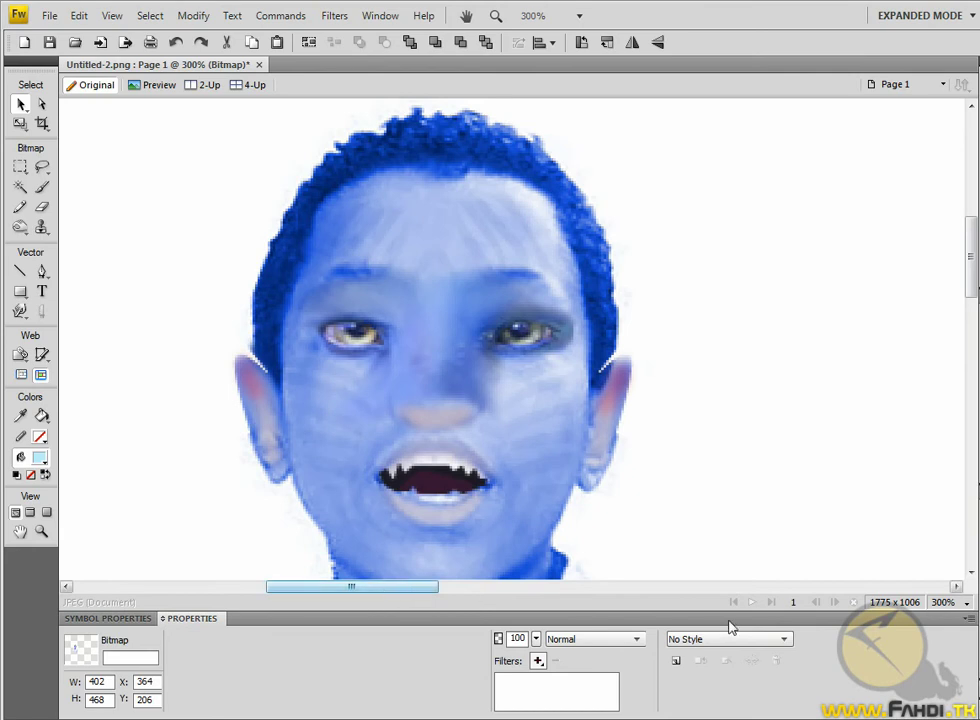
left_click(943, 602)
left_click(966, 451)
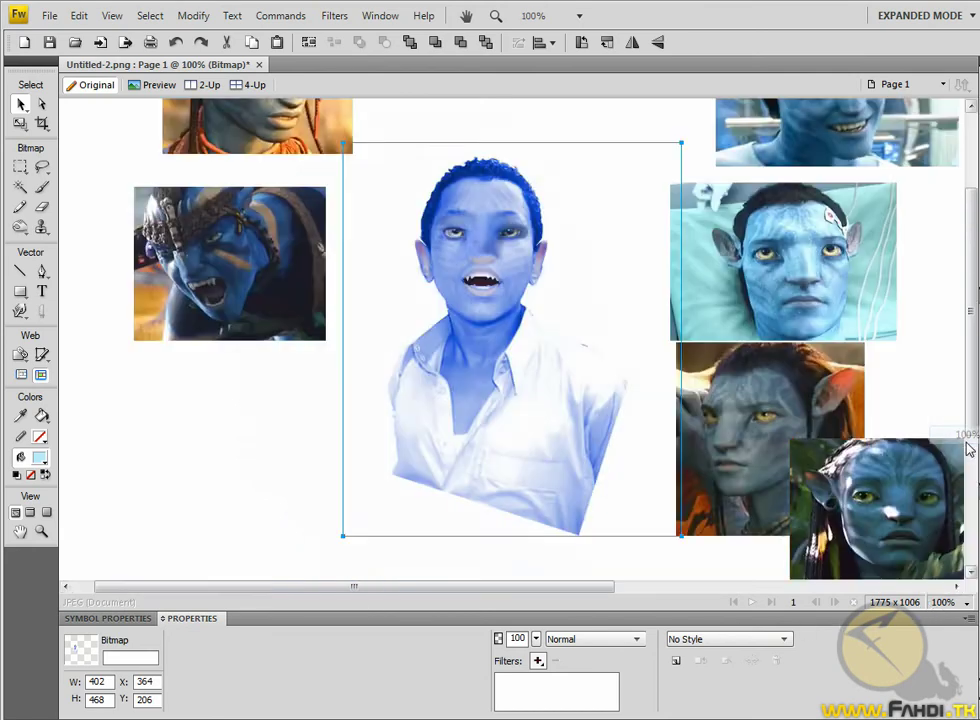
scroll(500, 468, "up", 3)
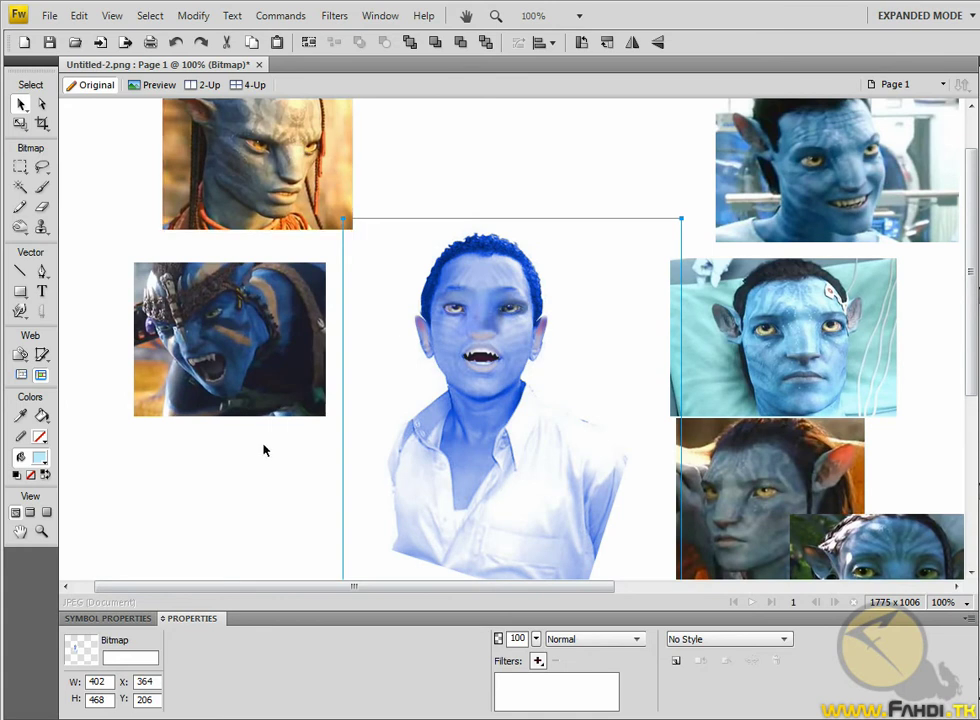
left_click(247, 475)
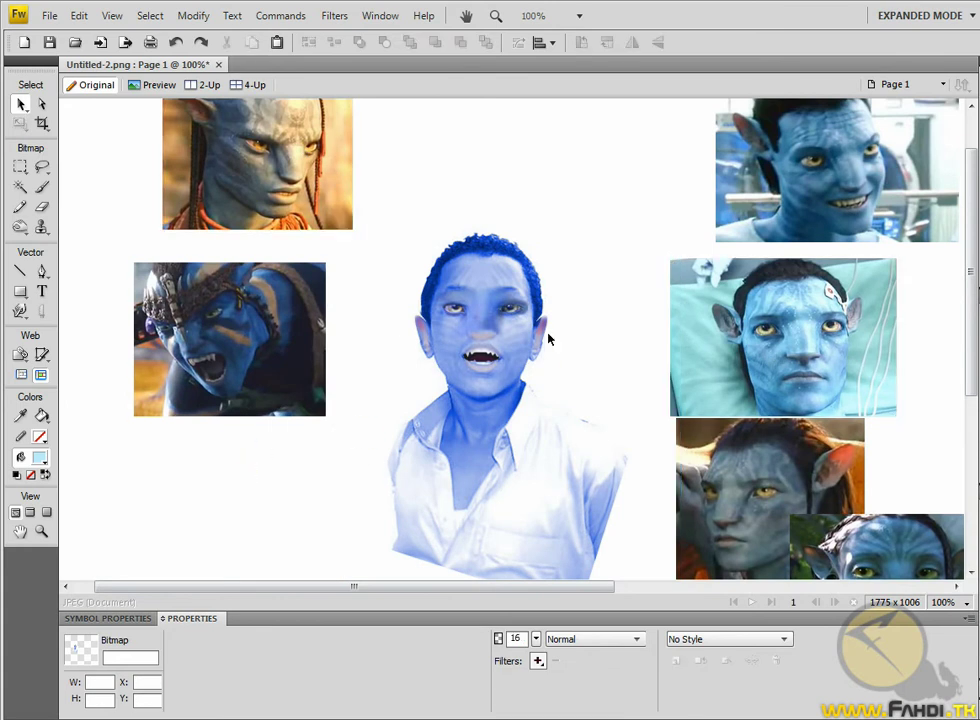
scroll(626, 400, "up", 3)
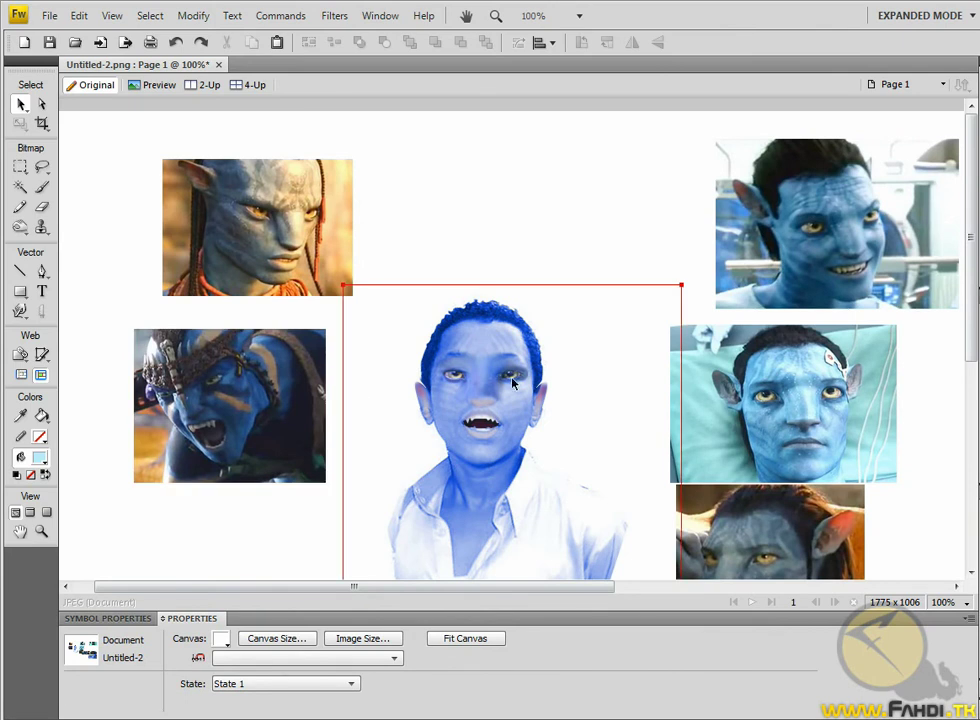
Move the top-left Avatar picture toward the face and zoom to 300%.
mouse_move(215, 202)
left_mouse_down()
mouse_move(310, 235)
mouse_move(296, 215)
left_mouse_up()
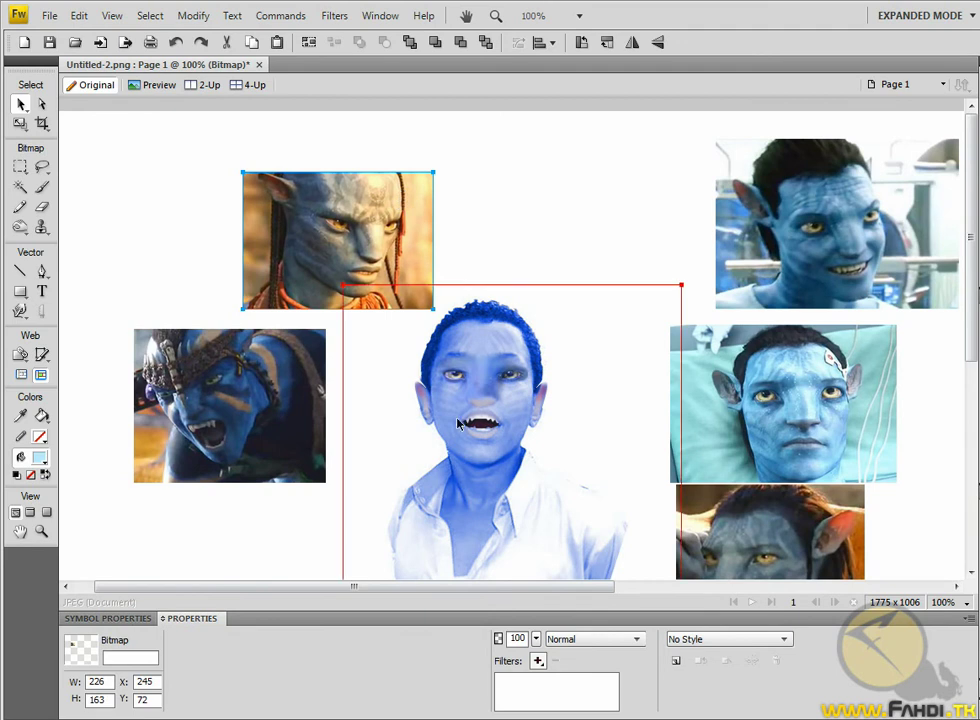
left_click(955, 602)
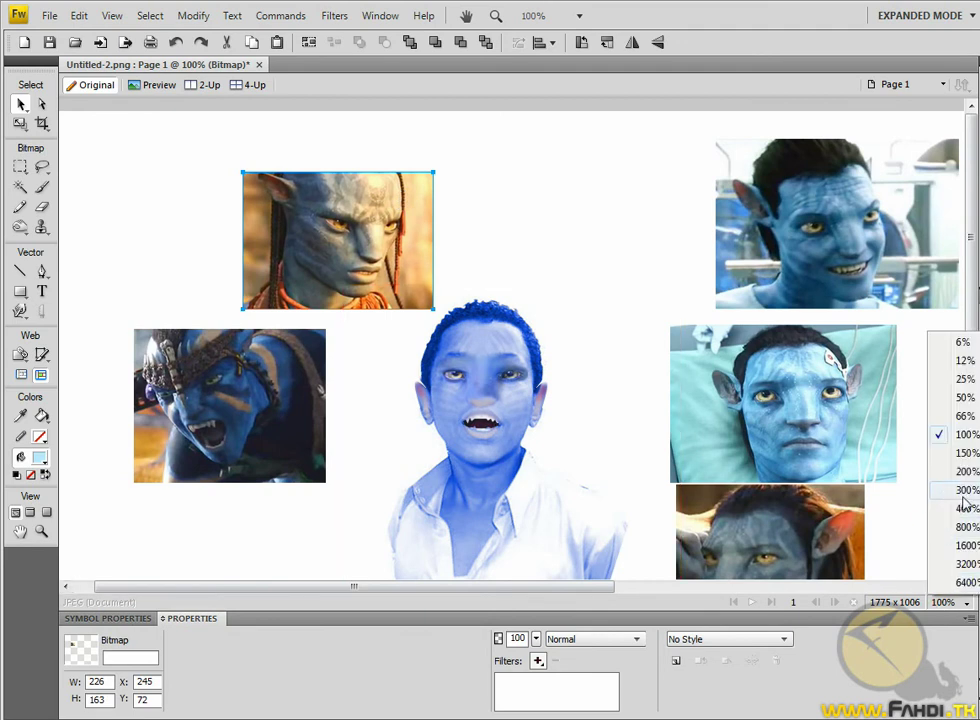
left_click(945, 490)
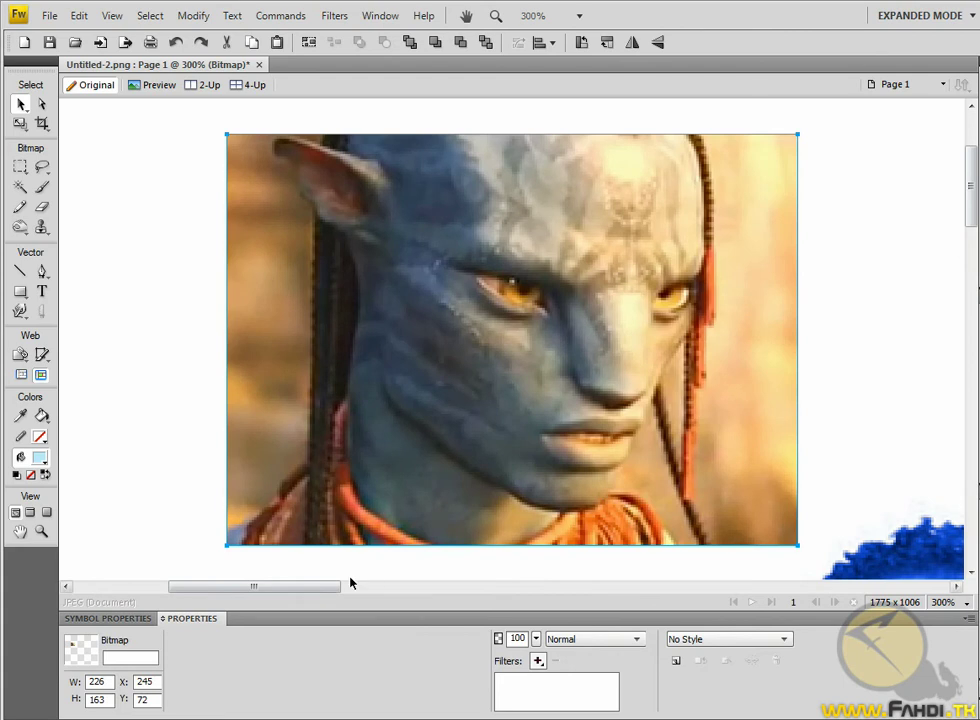
left_click_drag(313, 586, 383, 588)
scroll(396, 525, "down", 3)
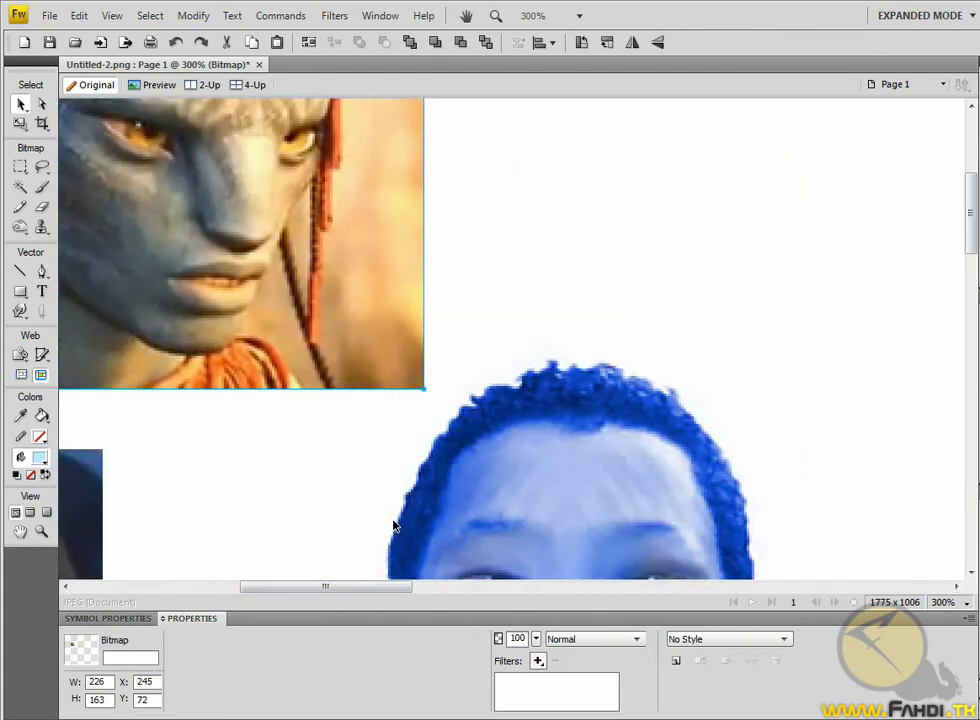
scroll(396, 525, "down", 2)
left_click_drag(302, 300, 224, 640)
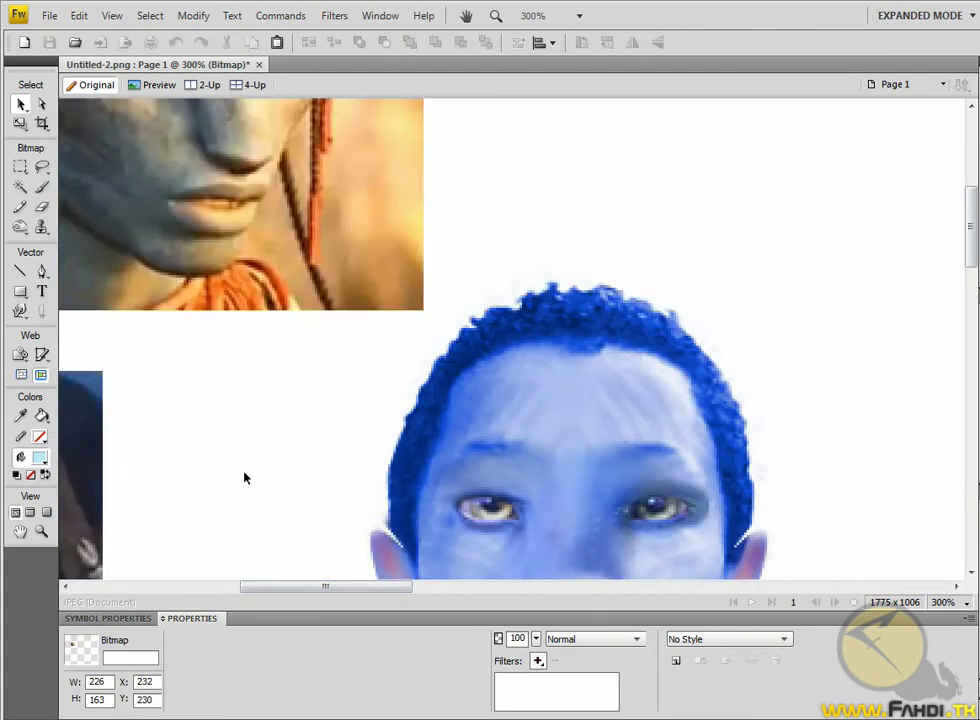
left_click_drag(276, 212, 280, 490)
scroll(477, 517, "down", 5)
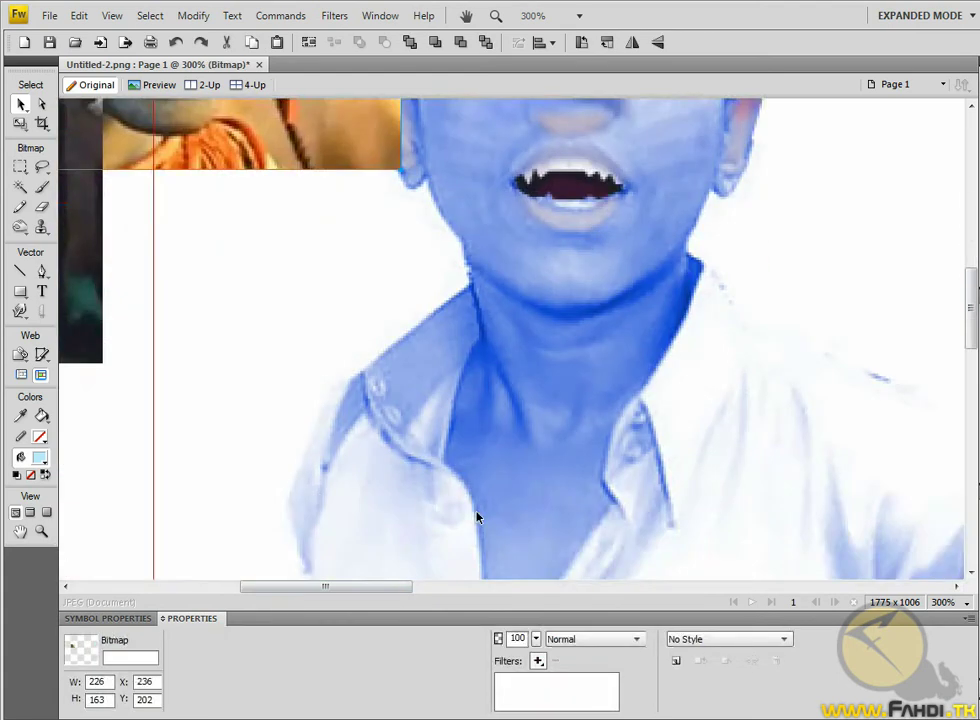
scroll(477, 517, "up", 5)
left_click_drag(295, 289, 274, 410)
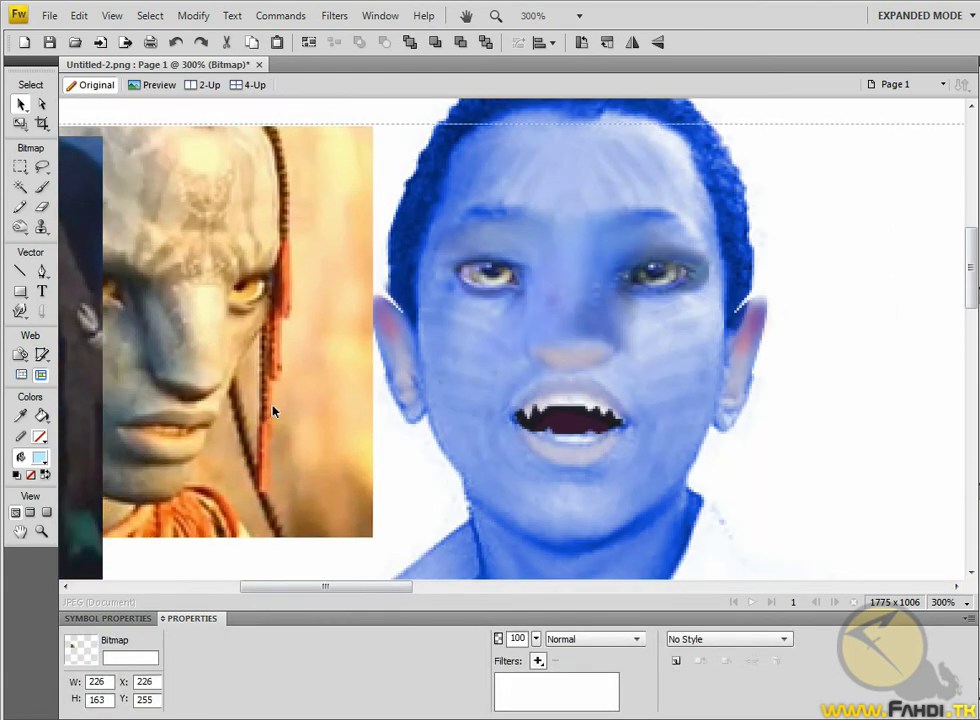
Slightly enlarge the Avatar reference picture and place it right of the blue face.
left_click_drag(66, 438, 88, 573)
mouse_move(258, 427)
left_mouse_down()
mouse_move(641, 510)
mouse_move(868, 481)
left_mouse_up()
scroll(196, 207, "up", 3)
scroll(619, 466, "down", 3)
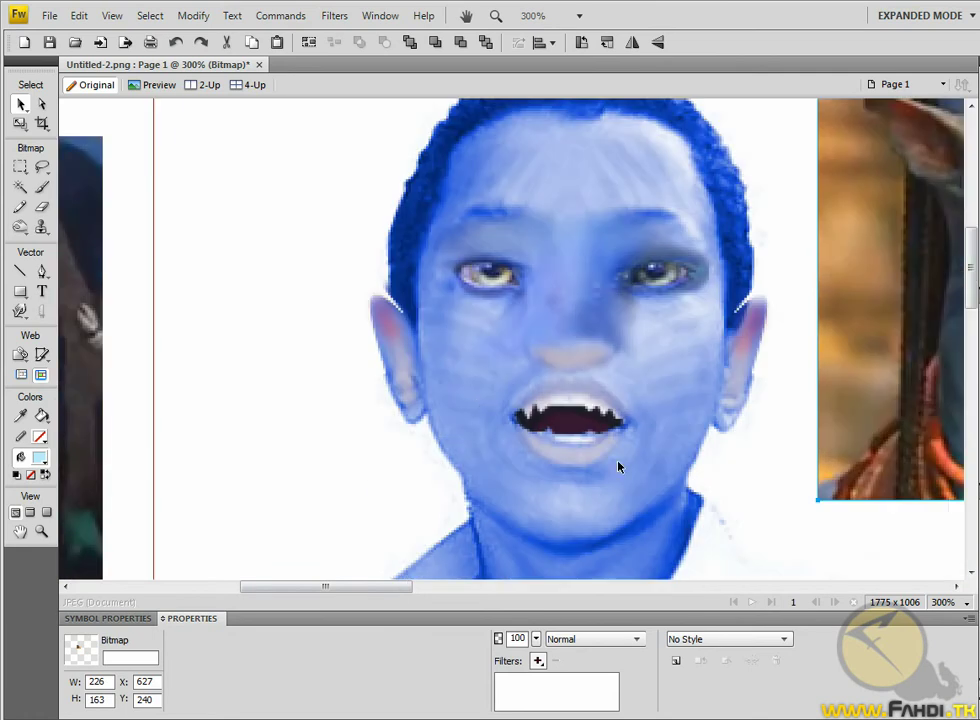
scroll(284, 247, "up", 3)
left_click_drag(291, 118, 663, 562)
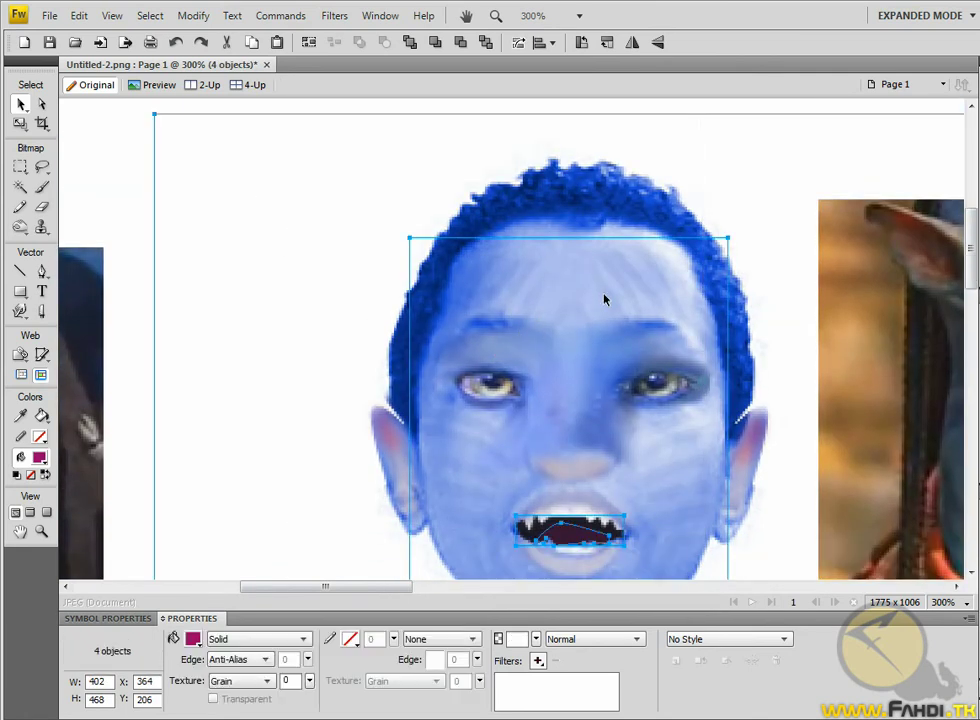
Flatten the four selected face objects into one bitmap and nudge it down-left.
scroll(606, 300, "up", 3)
mouse_move(582, 433)
left_mouse_down()
mouse_move(580, 403)
mouse_move(549, 470)
left_mouse_up()
scroll(545, 468, "down", 3)
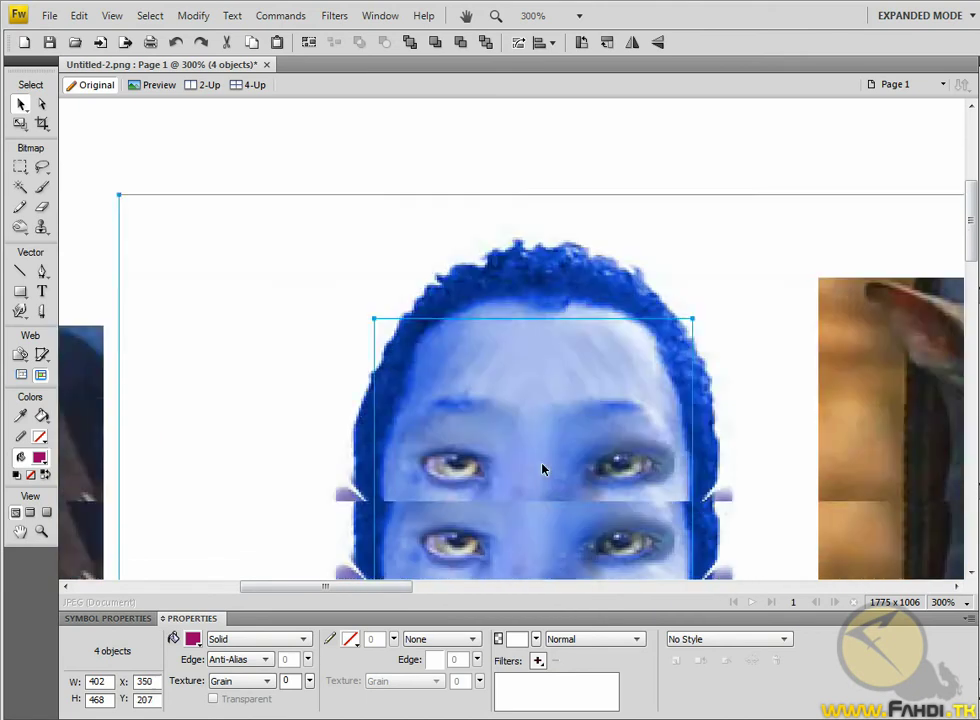
left_click(186, 20)
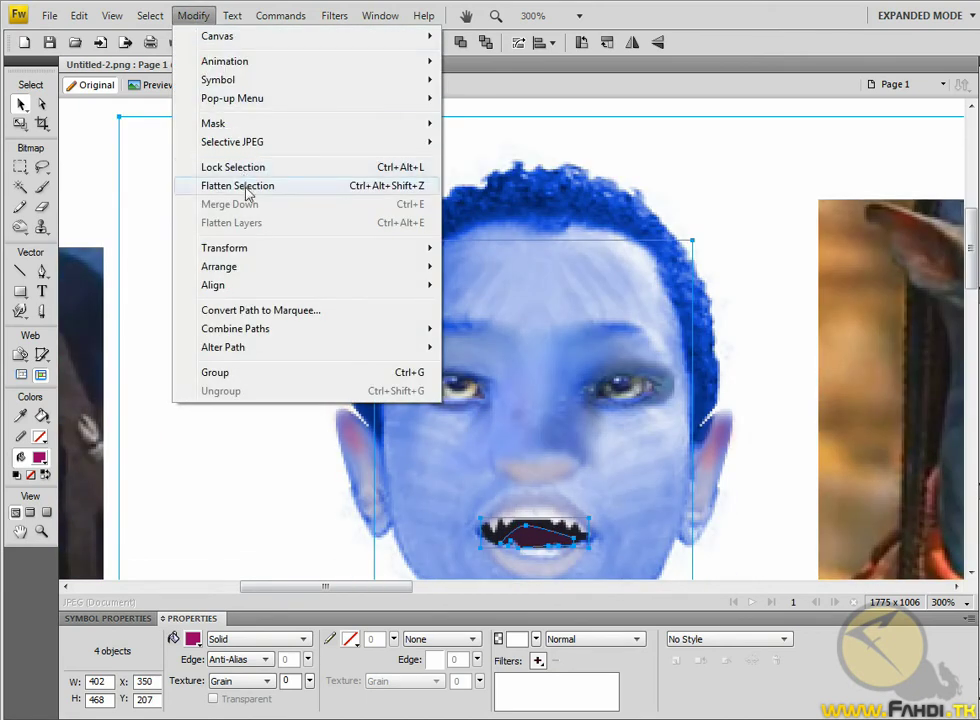
left_click(247, 189)
left_click_drag(494, 323, 466, 385)
Move the Na'vi reference photo to the right of the blue face at 200% zoom.
left_click(814, 449)
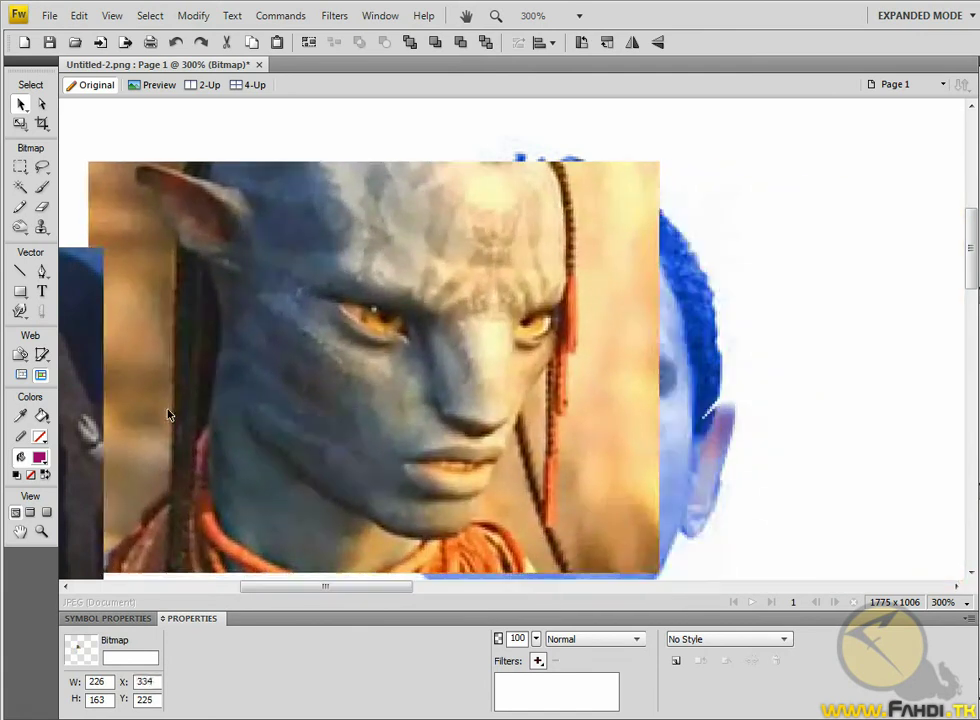
left_click_drag(897, 455, 393, 410)
left_click_drag(350, 453, 776, 512)
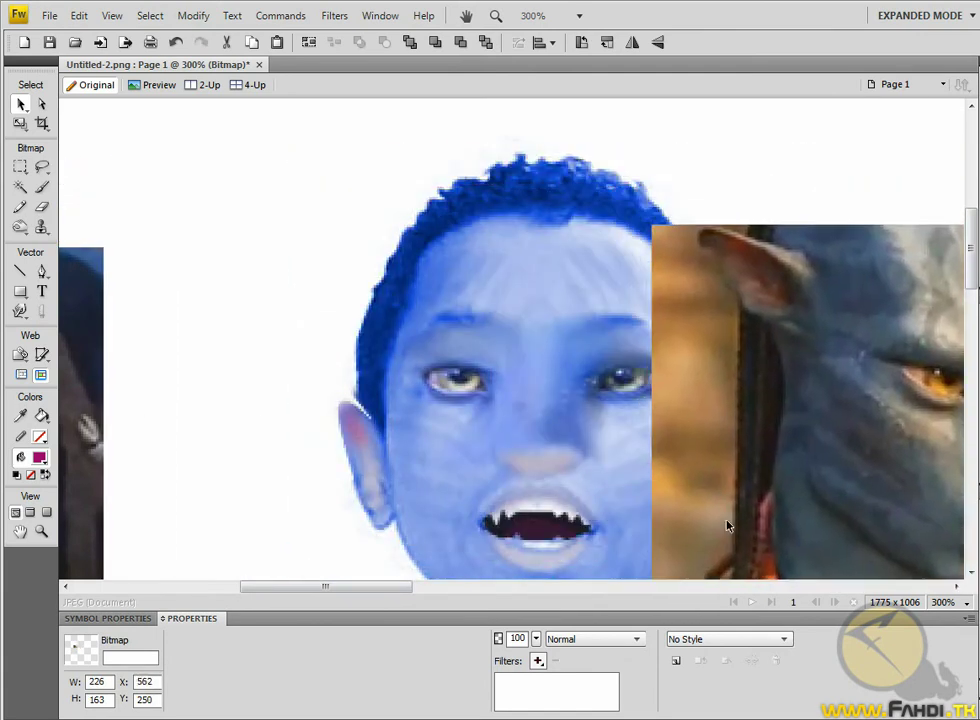
left_click(945, 603)
left_click(903, 473)
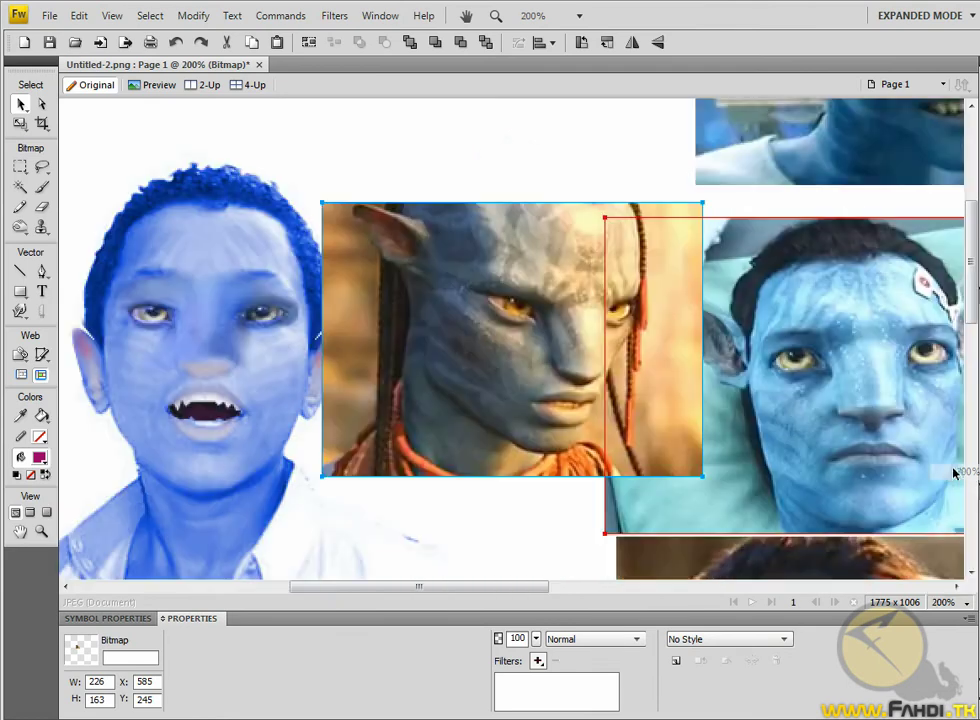
left_click(369, 514)
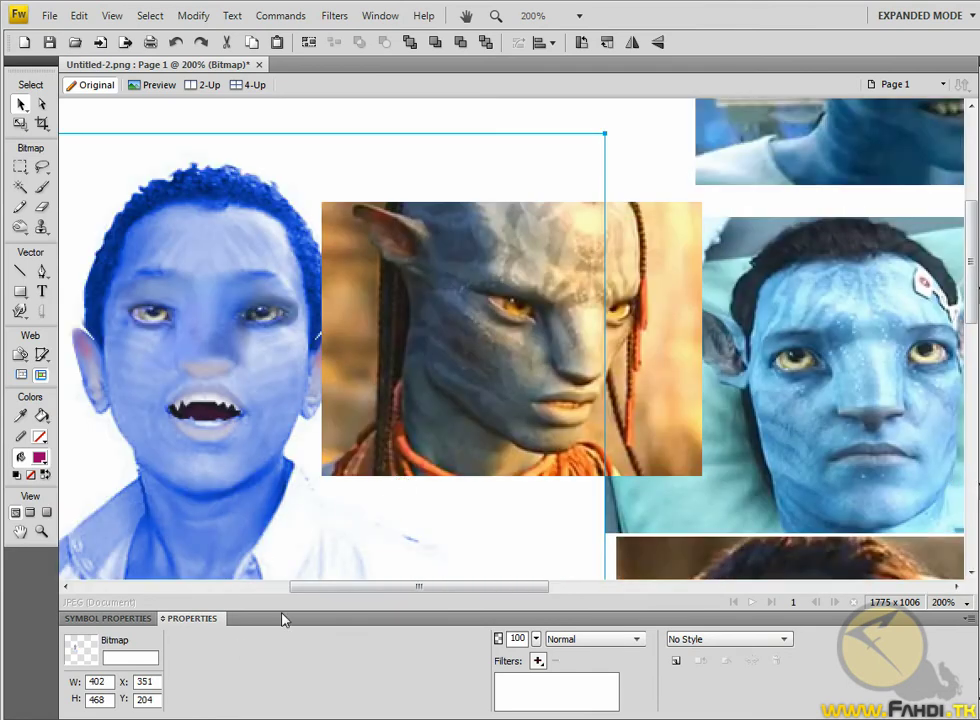
left_click_drag(300, 587, 238, 587)
left_click(812, 312)
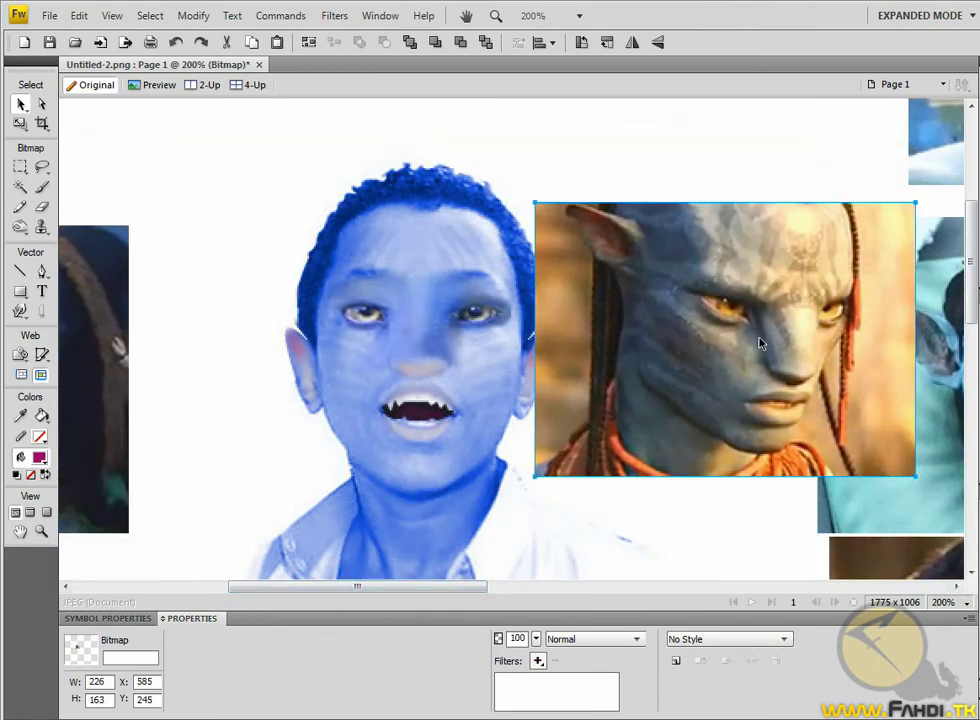
left_click_drag(760, 343, 825, 326)
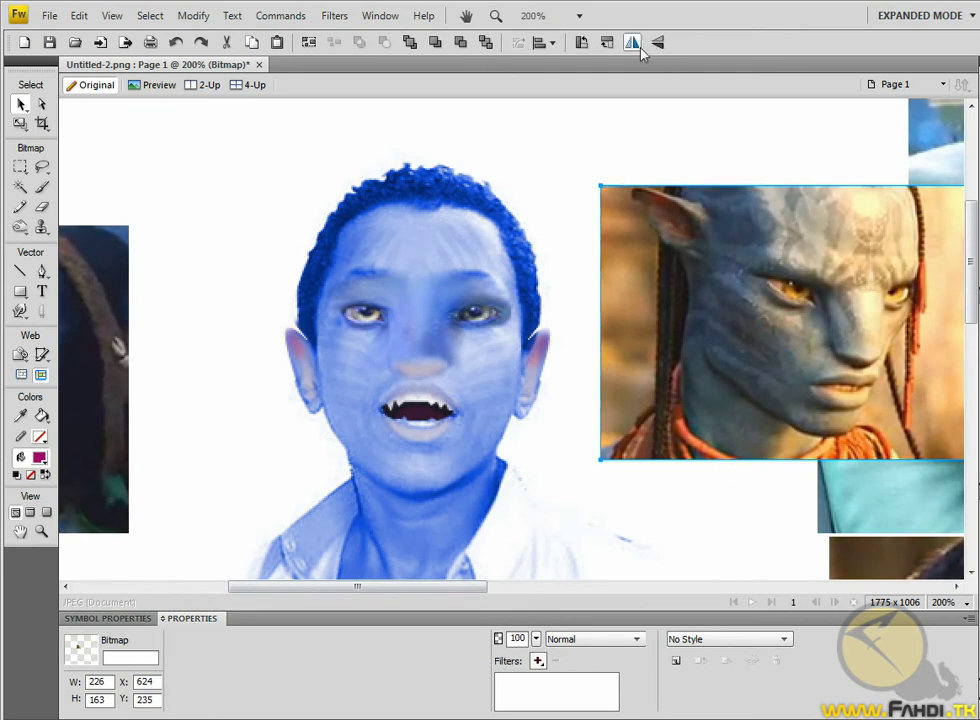
Flip the Na'vi photo horizontally and nudge it into place beside the face.
left_click(638, 44)
left_click_drag(776, 359, 777, 365)
left_click(479, 395)
left_click(42, 271)
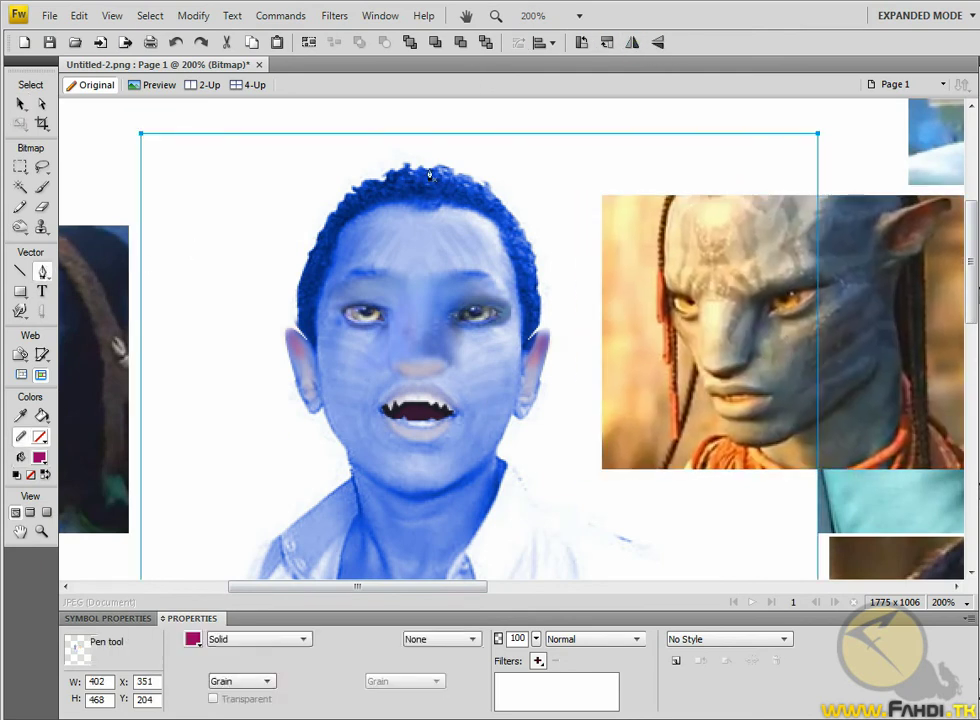
key("ctrl+d")
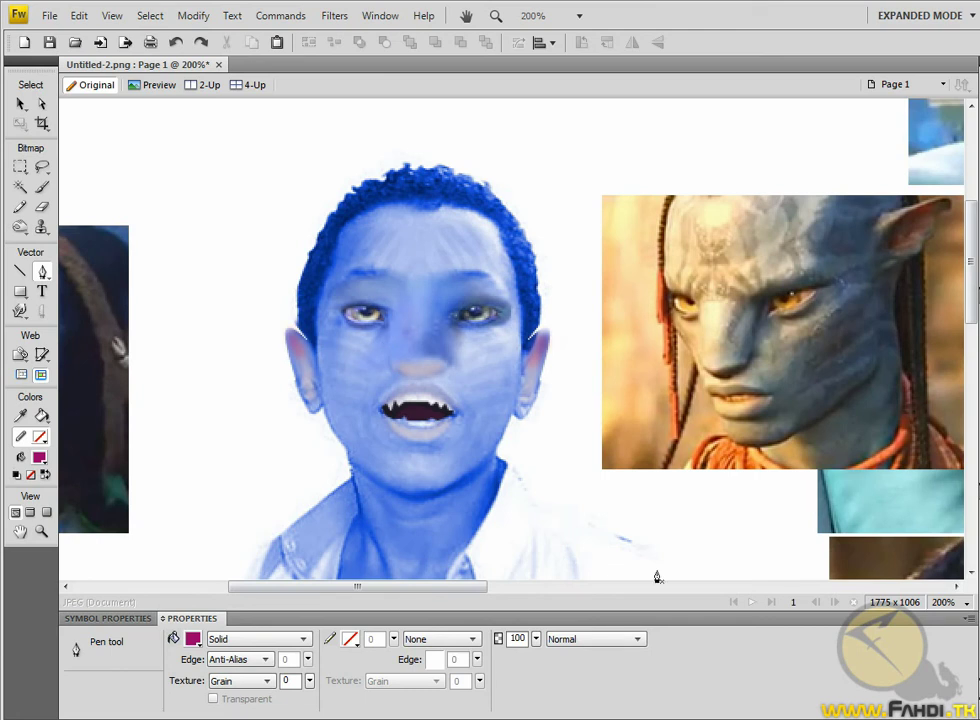
mouse_move(444, 587)
left_mouse_down()
mouse_move(585, 587)
mouse_move(582, 602)
left_mouse_up()
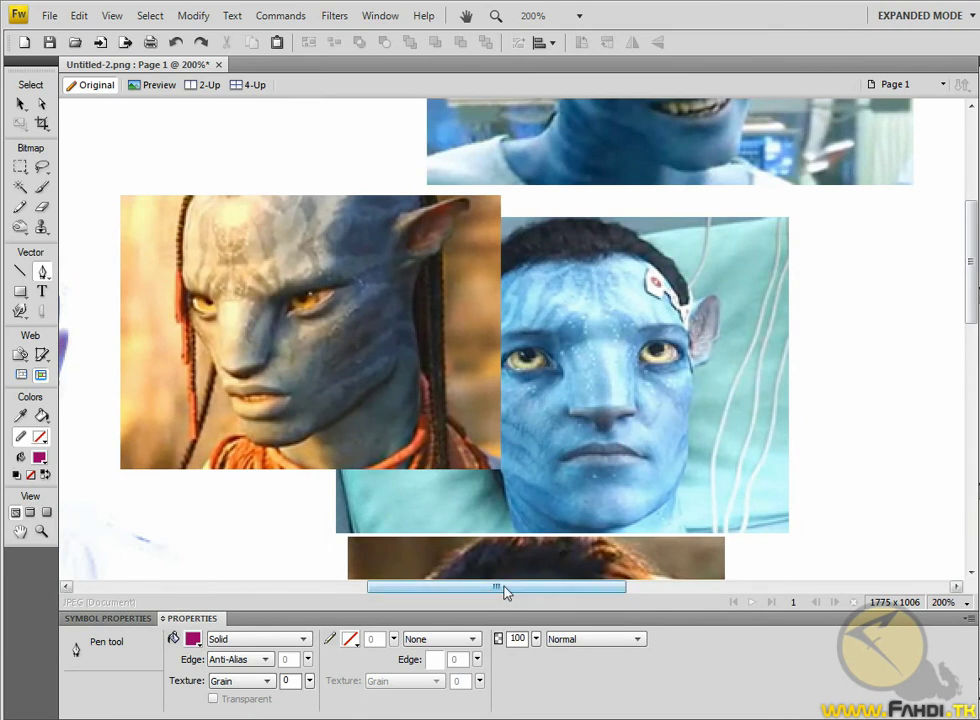
left_click_drag(503, 588, 350, 612)
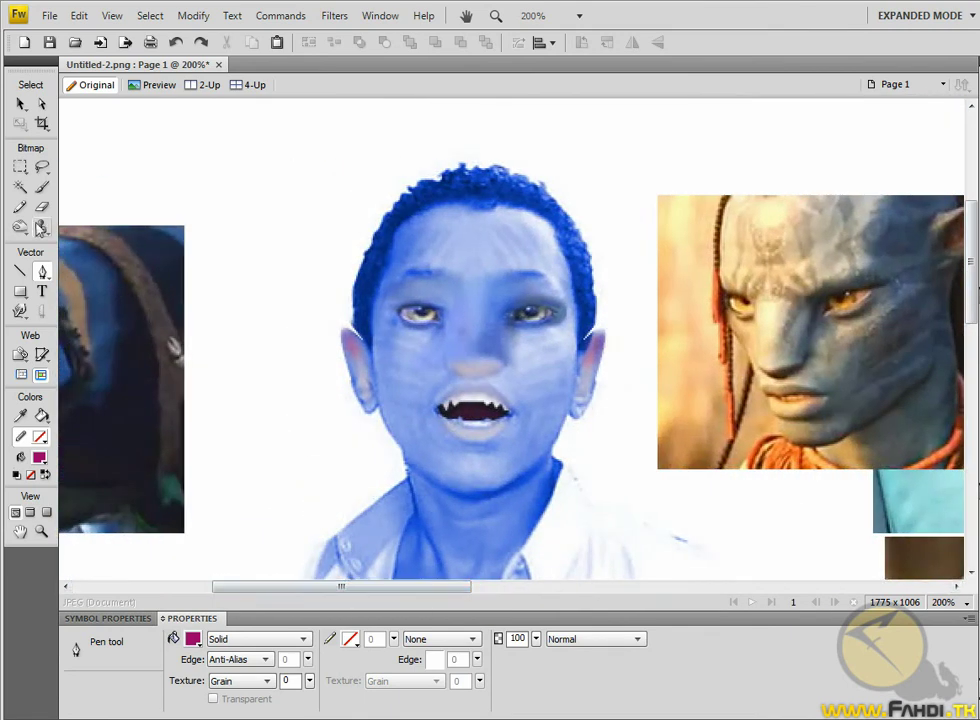
Set up a black Air Brush Basic brush and view the face at 300% zoom.
left_click(42, 188)
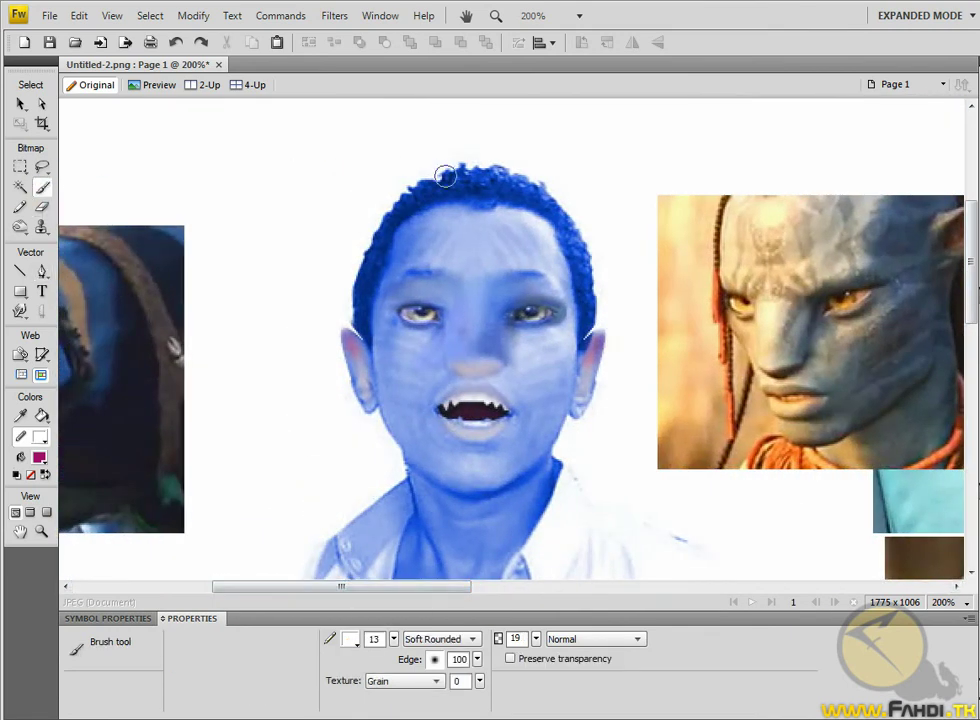
left_click(350, 640)
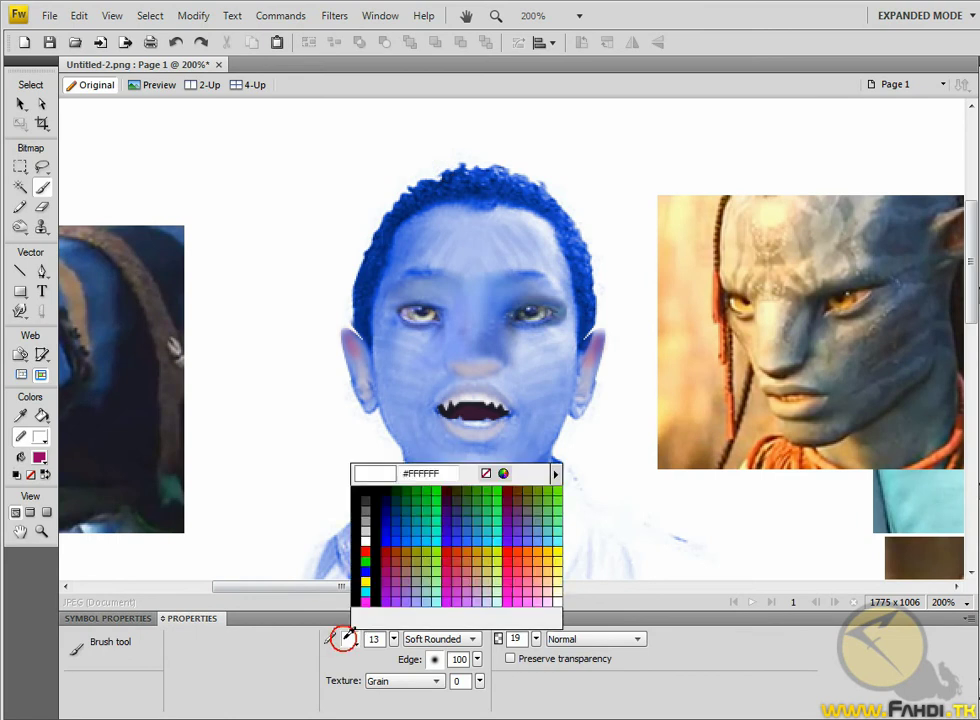
left_click(361, 600)
left_click(438, 648)
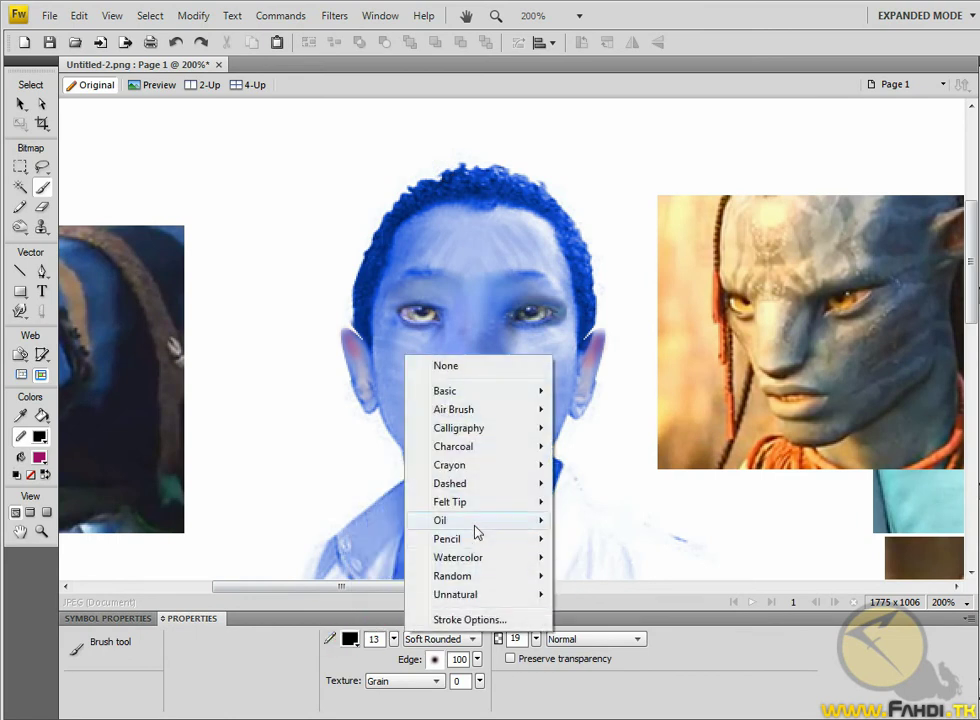
mouse_move(454, 409)
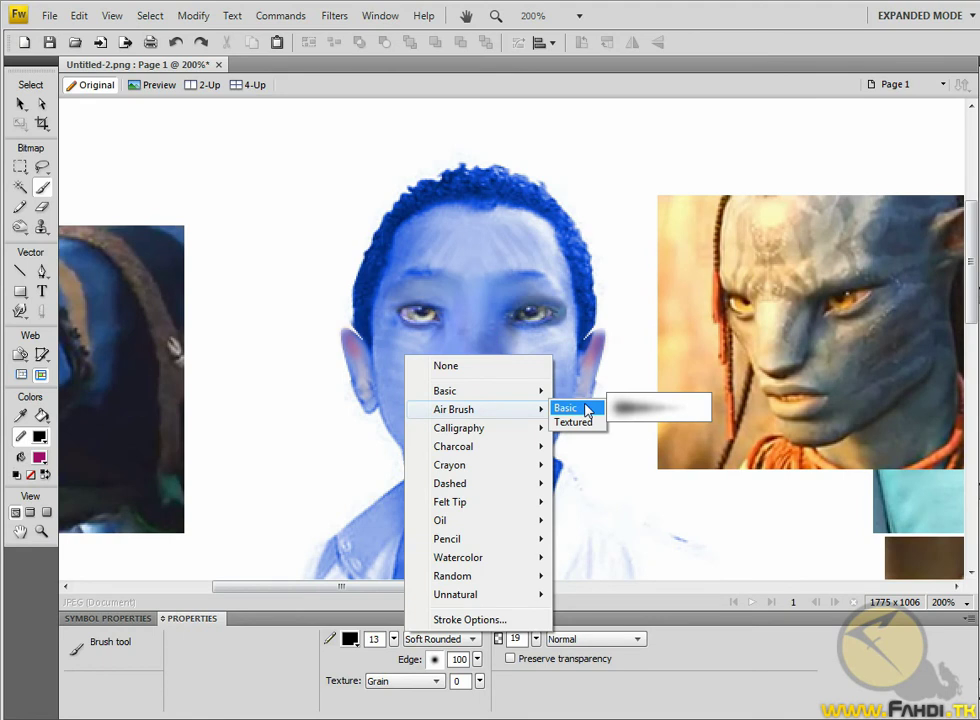
left_click(566, 409)
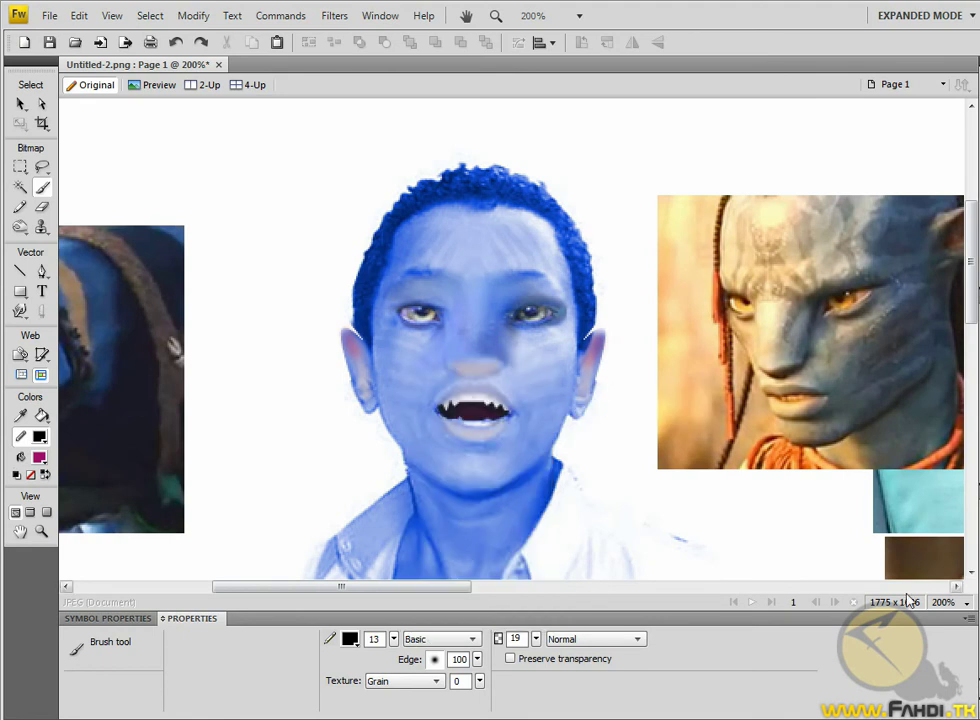
left_click(945, 600)
left_click(950, 490)
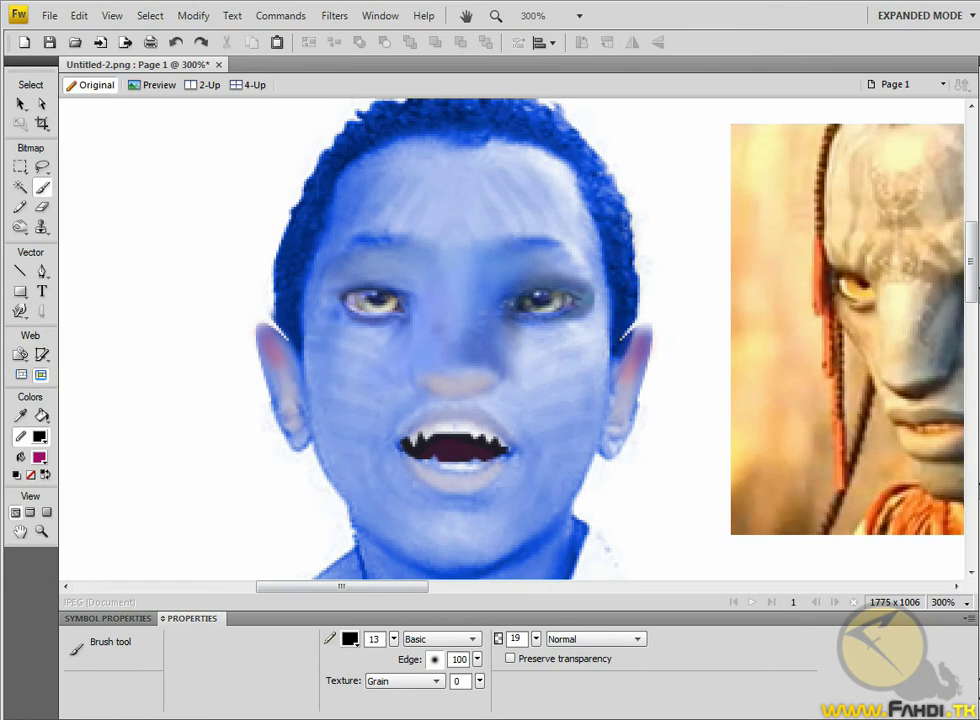
left_click(585, 172)
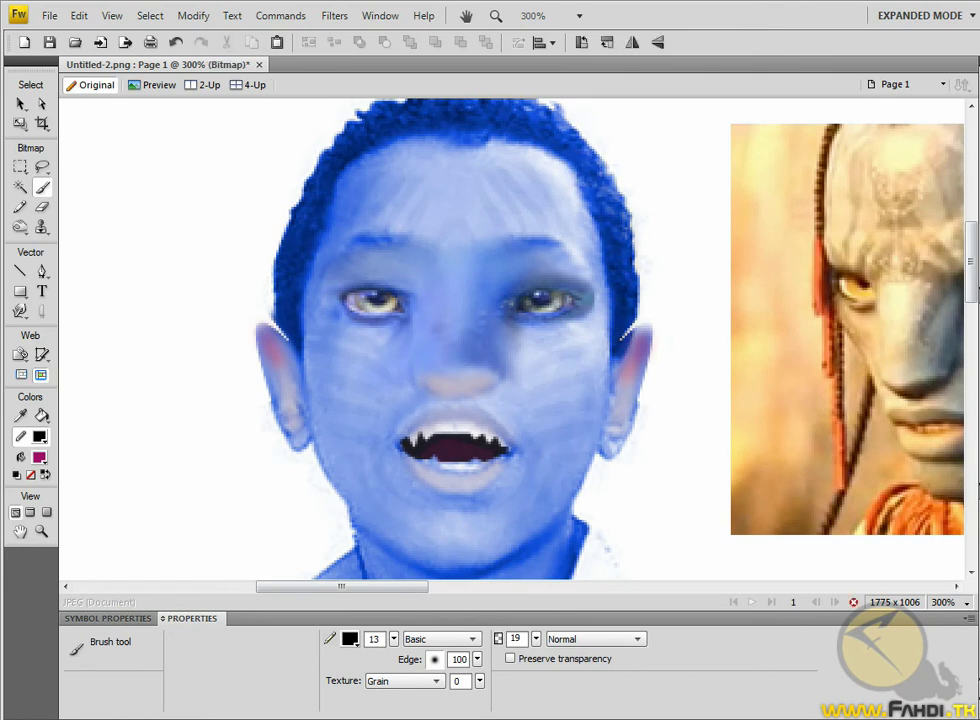
At 55 brush opacity, paint black along the hairline, left and right edges, and crown.
left_click_drag(534, 642, 537, 617)
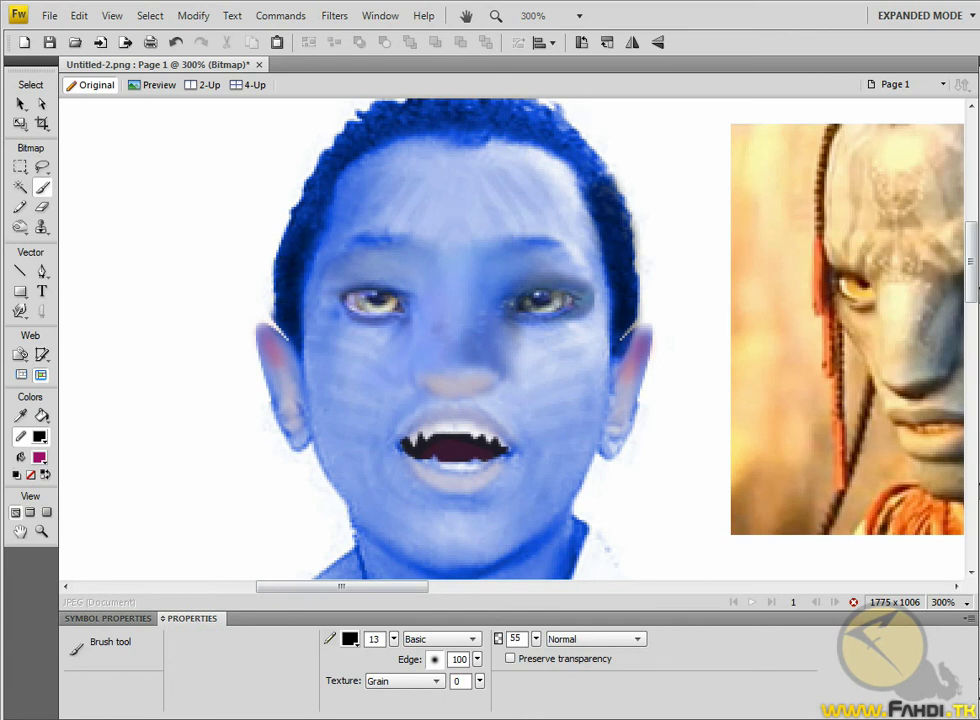
left_click_drag(286, 271, 300, 150)
mouse_move(299, 235)
left_mouse_down()
mouse_move(304, 168)
mouse_move(352, 125)
left_mouse_up()
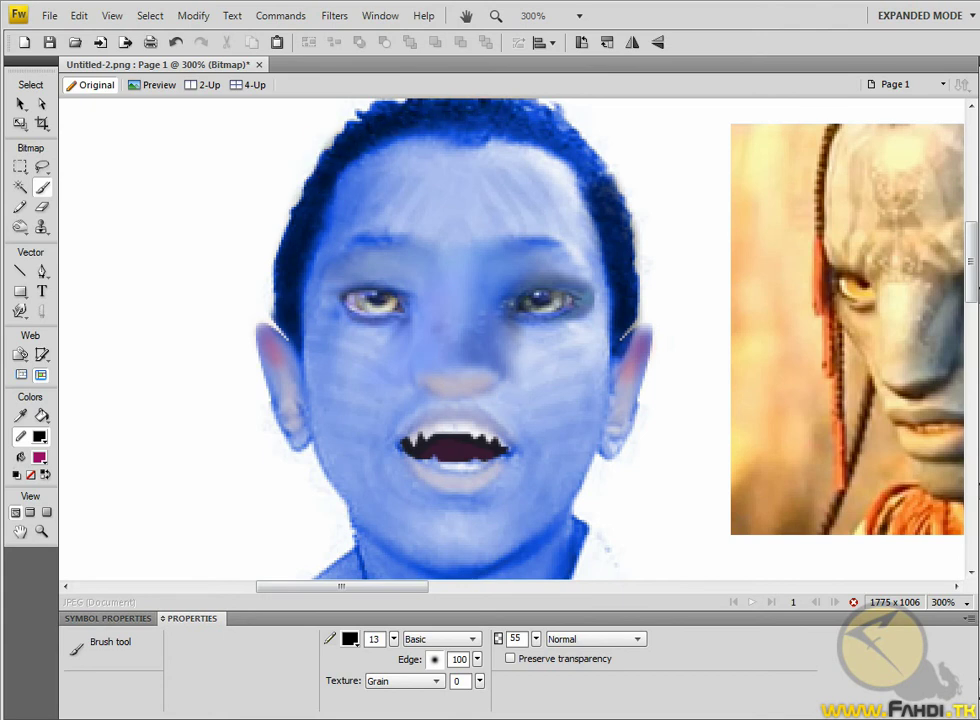
mouse_move(450, 140)
left_mouse_down()
mouse_move(395, 100)
mouse_move(326, 100)
left_mouse_up()
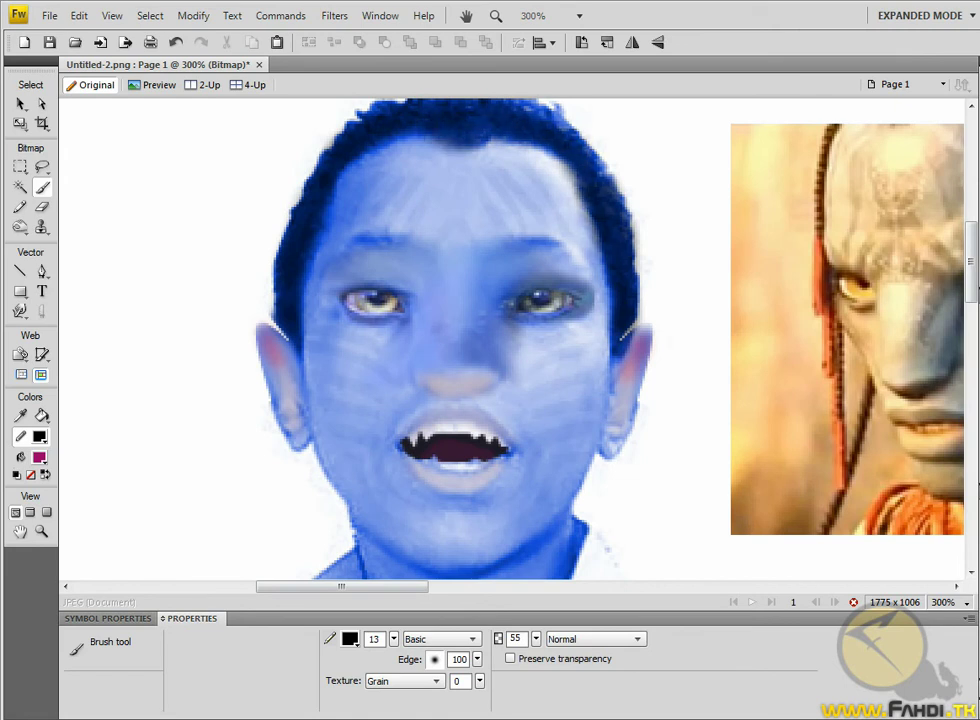
scroll(608, 291, "up", 2)
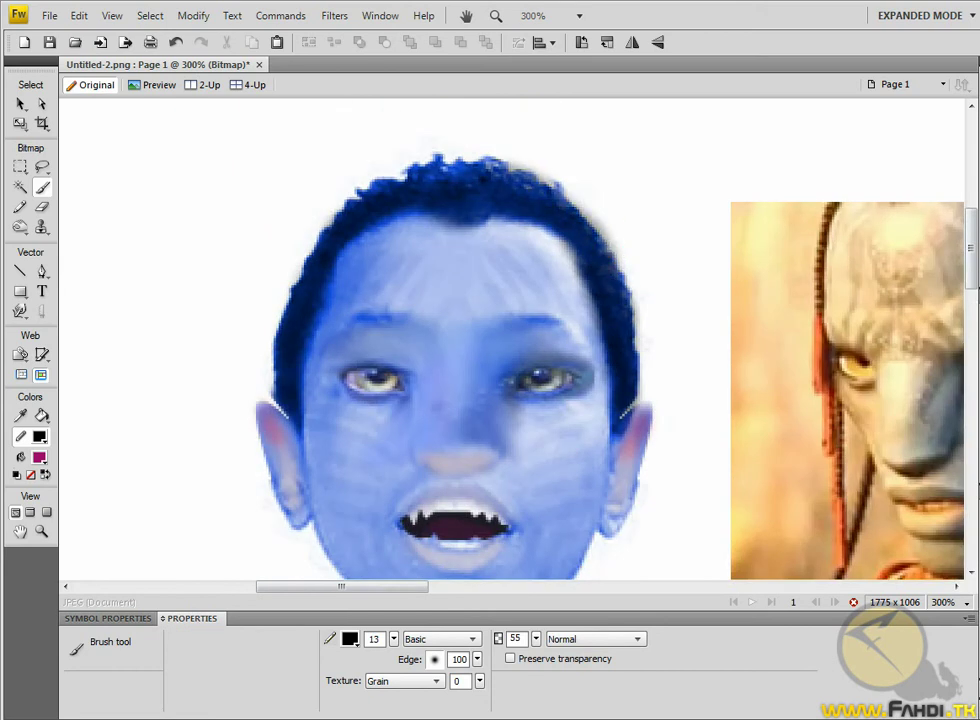
left_click_drag(446, 162, 335, 122)
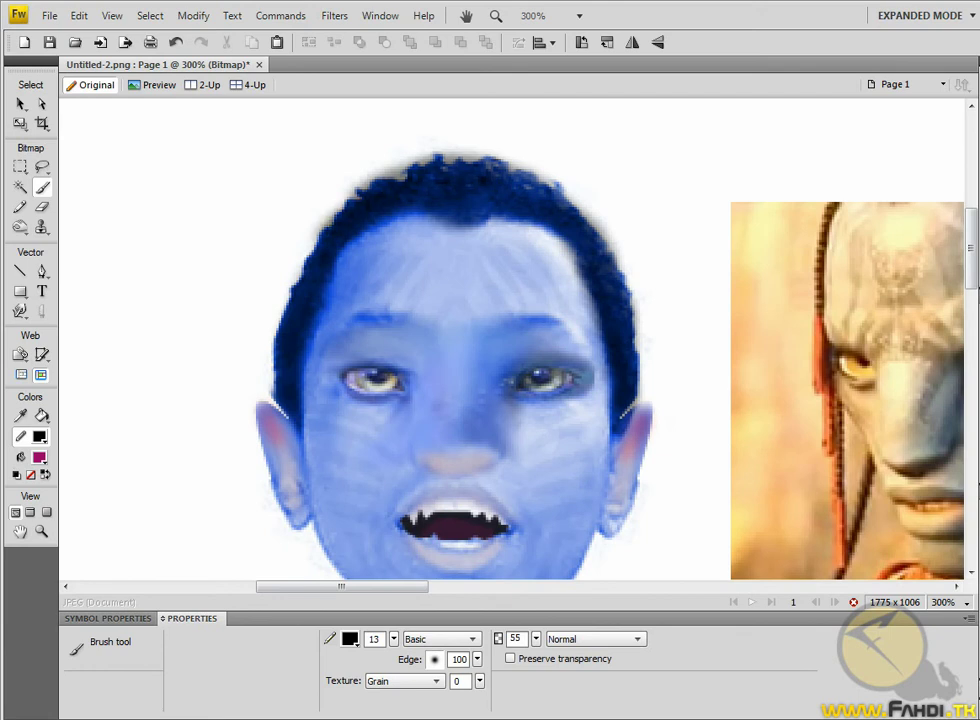
left_click_drag(305, 254, 284, 298)
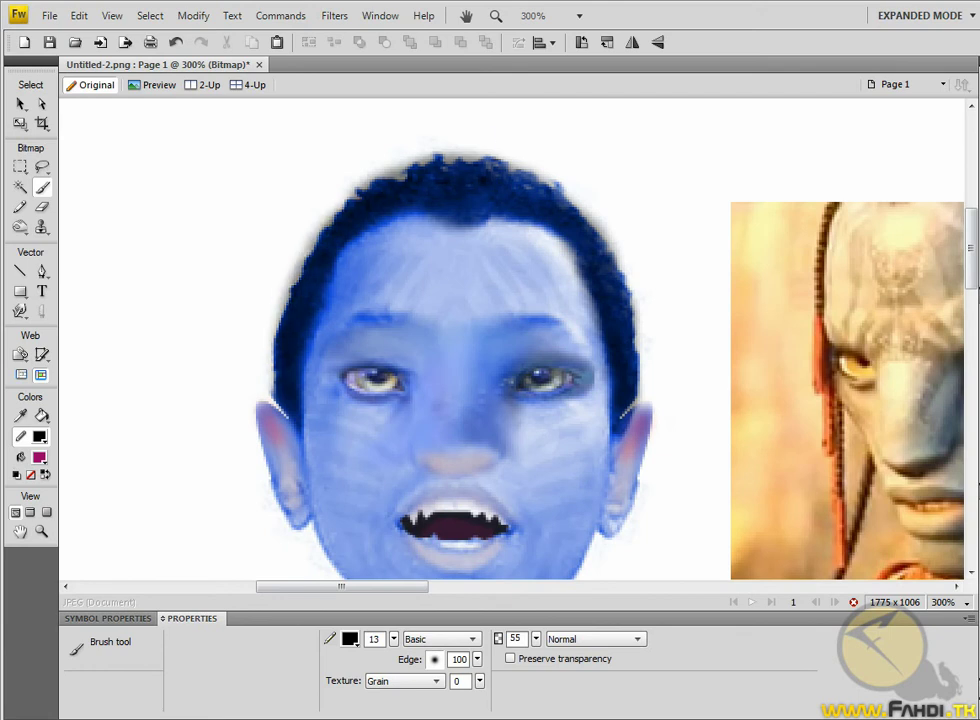
left_click_drag(507, 175, 535, 195)
left_click_drag(624, 318, 638, 350)
scroll(425, 204, "right", 2)
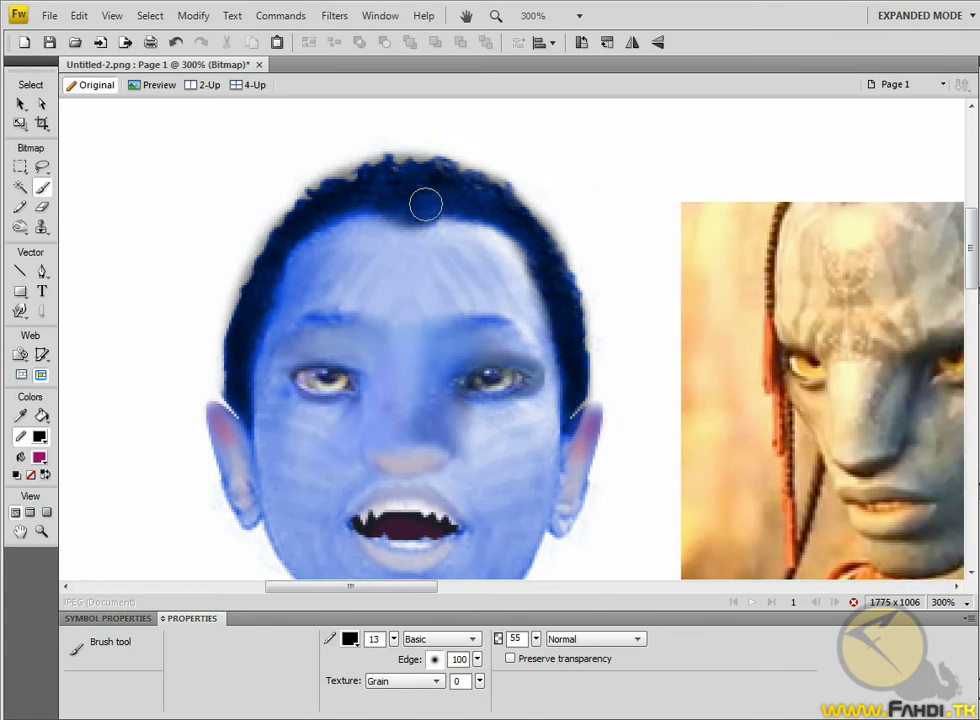
left_click_drag(298, 170, 320, 146)
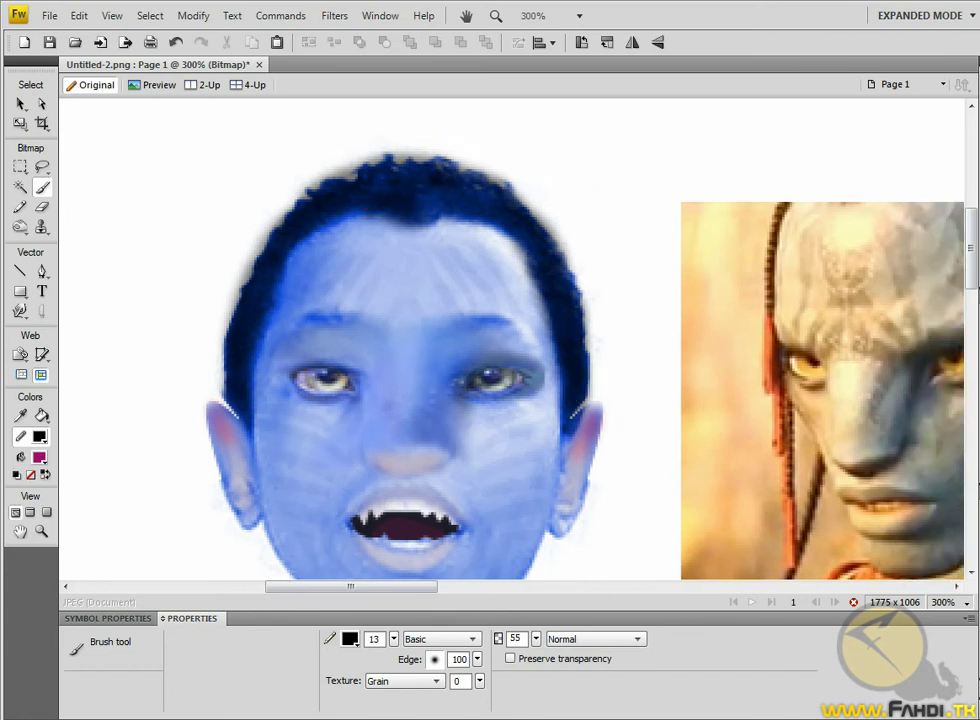
mouse_move(343, 588)
left_mouse_down()
mouse_move(543, 594)
mouse_move(518, 597)
left_mouse_up()
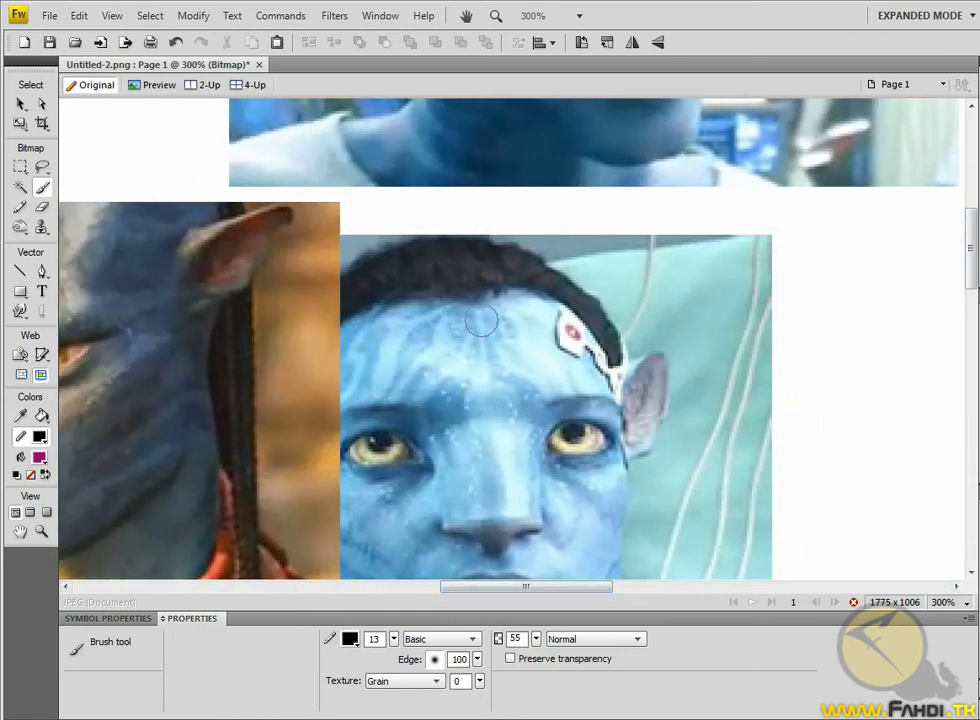
Paint the widow's peak nearly black and darken the upper-left hair strands.
scroll(482, 320, "up", 5)
scroll(595, 162, "down", 5)
scroll(365, 238, "down", 3)
scroll(350, 180, "down", 3)
scroll(336, 121, "down", 2)
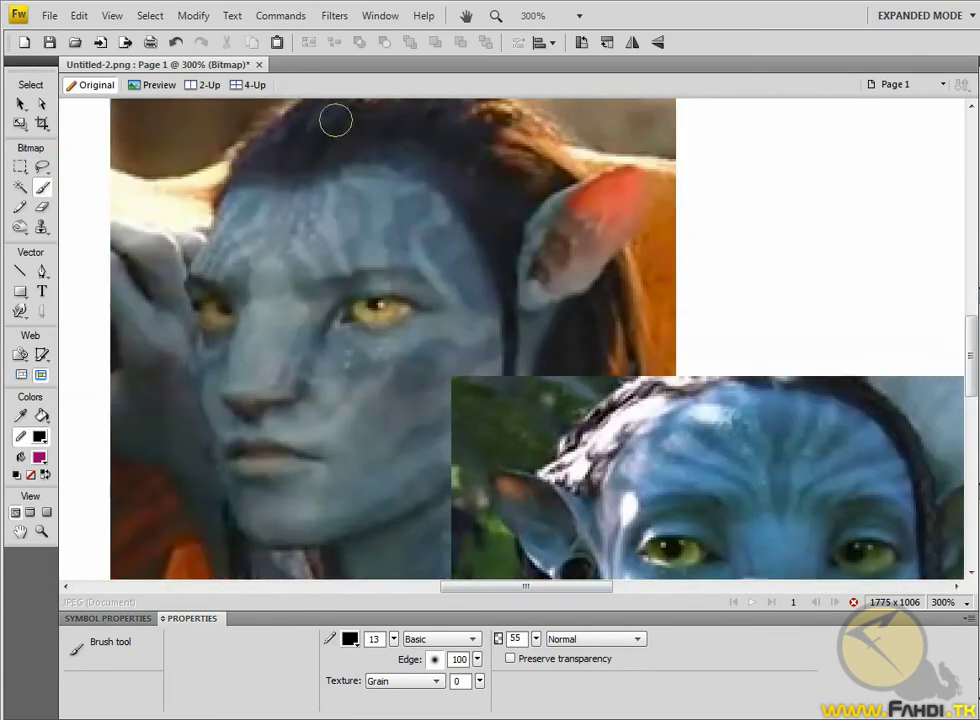
scroll(625, 360, "up", 2)
scroll(595, 500, "up", 2)
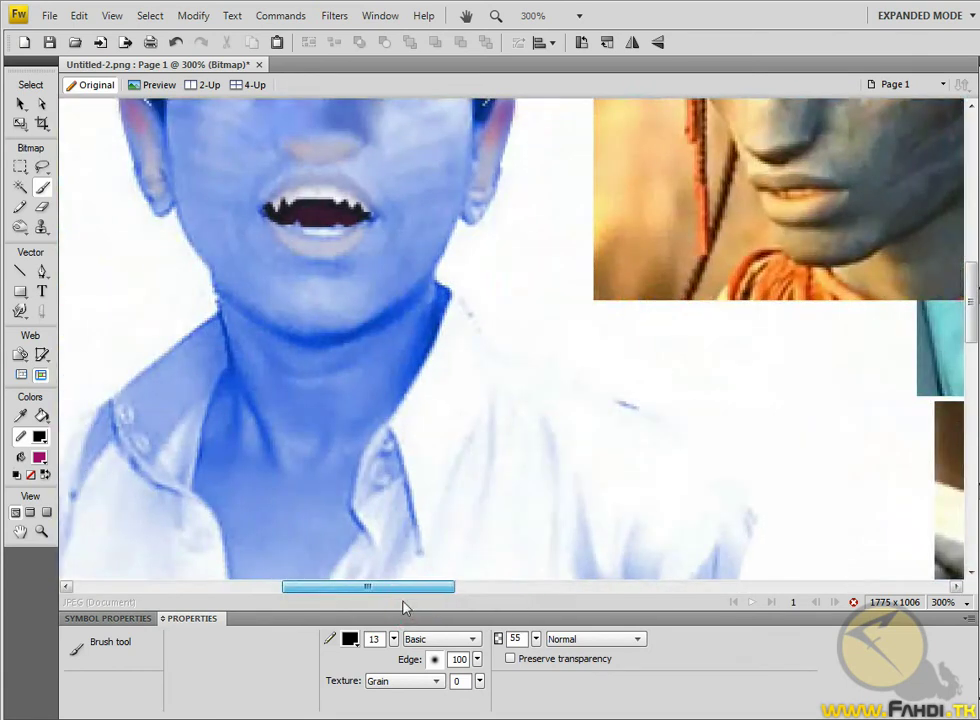
left_click_drag(565, 590, 398, 590)
scroll(398, 560, "up", 1)
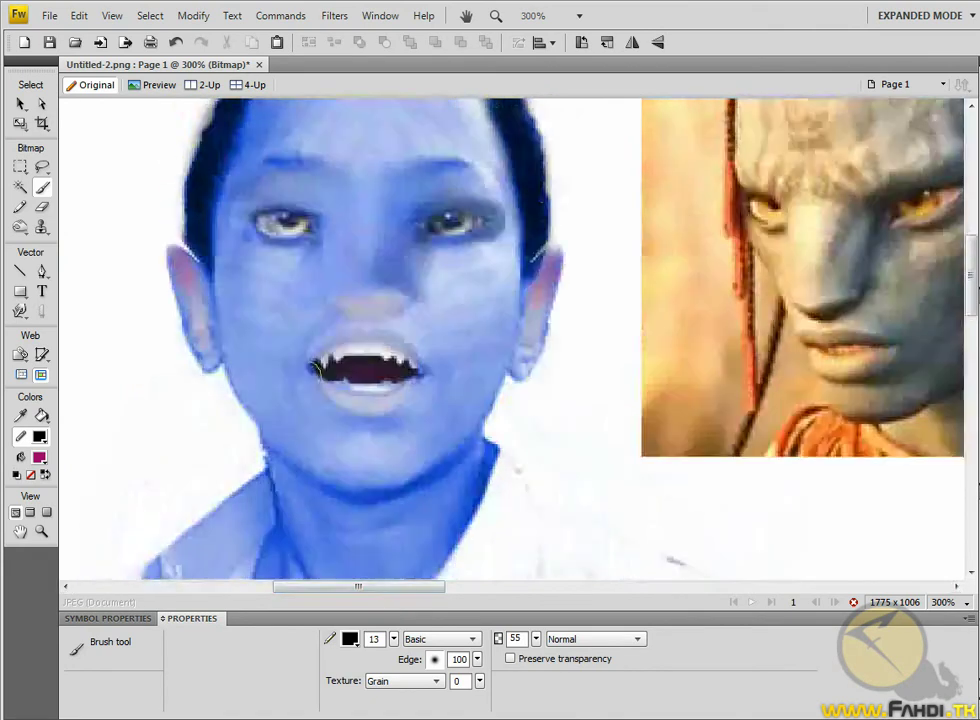
scroll(398, 560, "up", 3)
left_click_drag(365, 292, 376, 334)
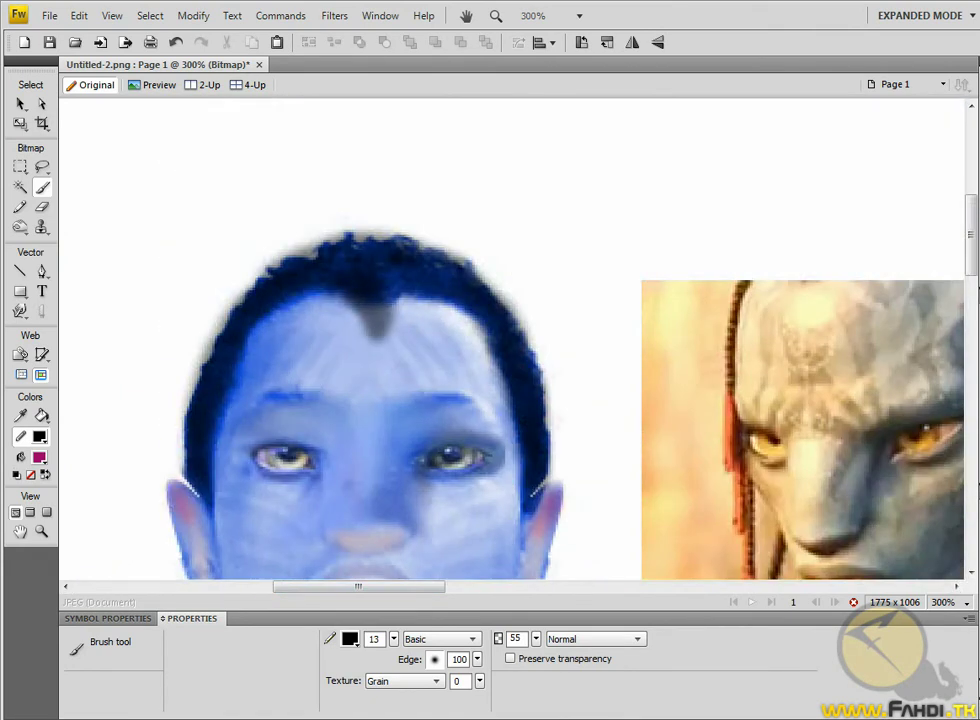
mouse_move(306, 222)
left_mouse_down()
mouse_move(322, 226)
mouse_move(292, 252)
left_mouse_up()
left_click_drag(370, 290, 378, 322)
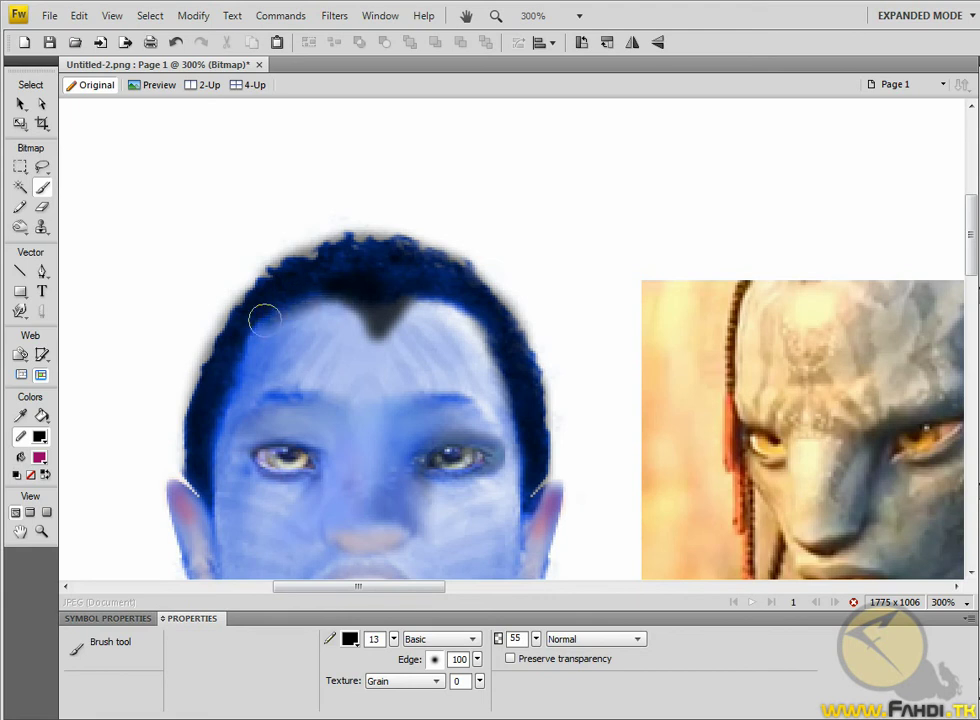
left_click(330, 304)
left_click_drag(250, 228, 285, 255)
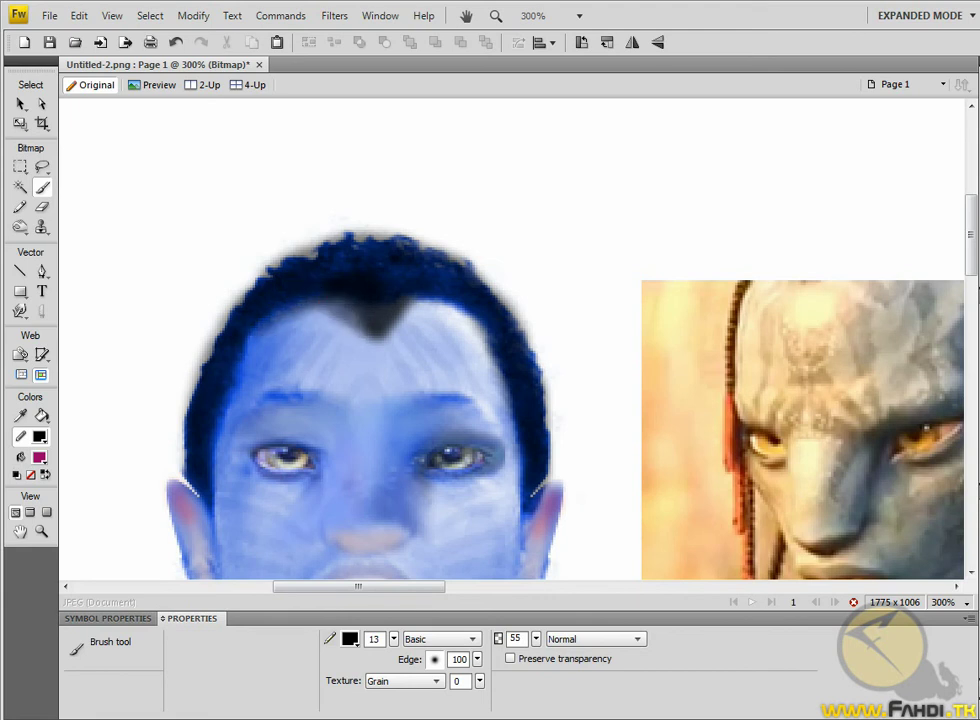
left_click_drag(367, 322, 260, 238)
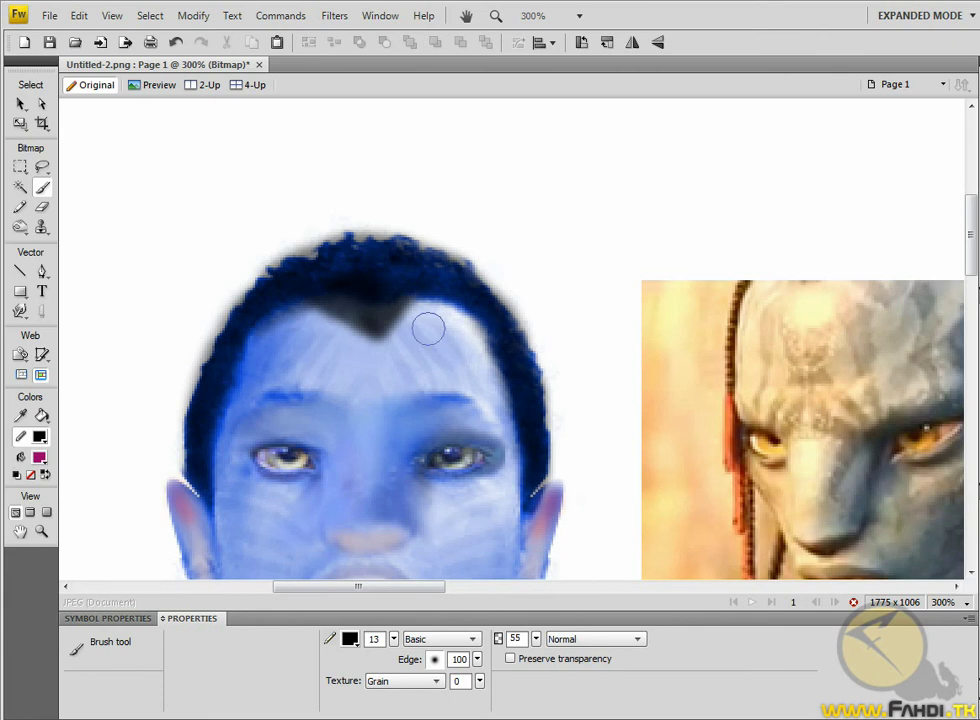
left_click(389, 320)
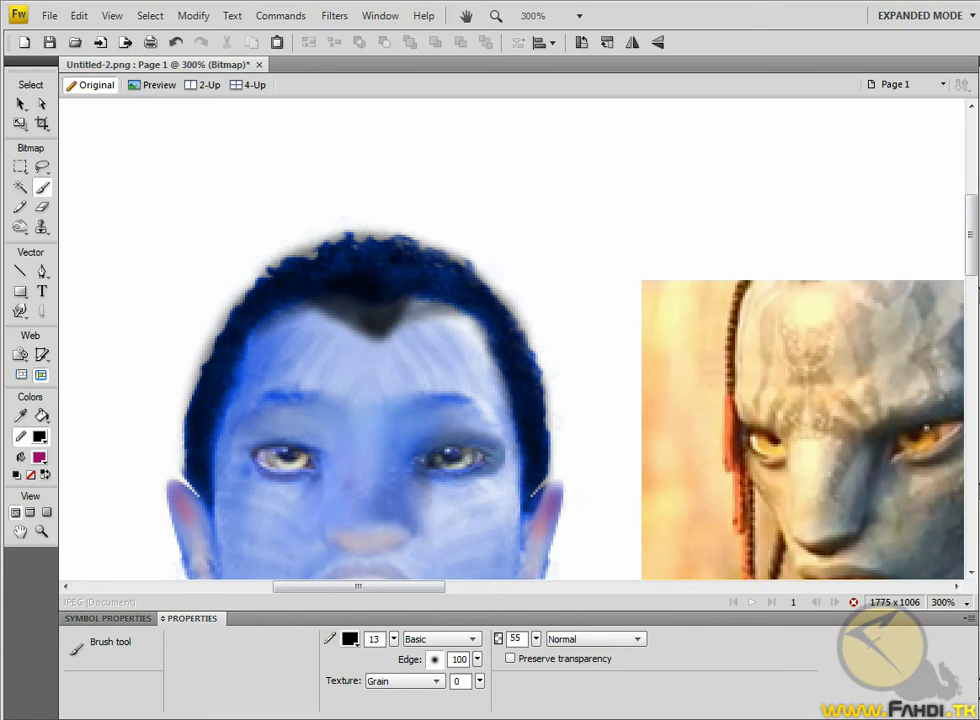
Darken the hair along the top edge and the right side of the head.
left_click(437, 305)
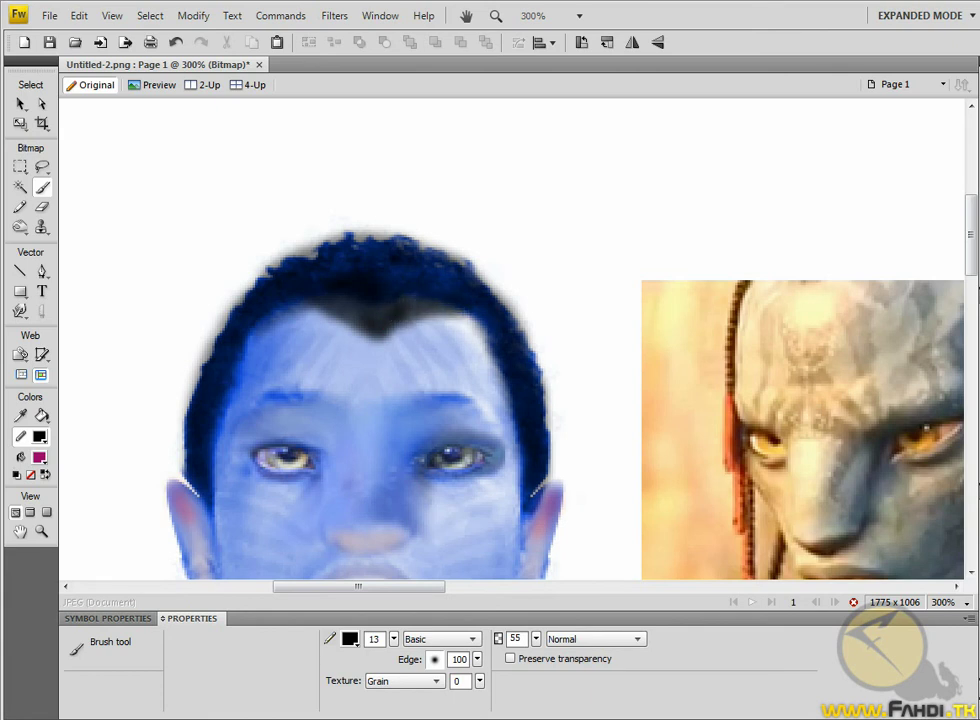
mouse_move(336, 235)
left_mouse_down()
mouse_move(228, 236)
mouse_move(168, 378)
mouse_move(169, 320)
left_mouse_up()
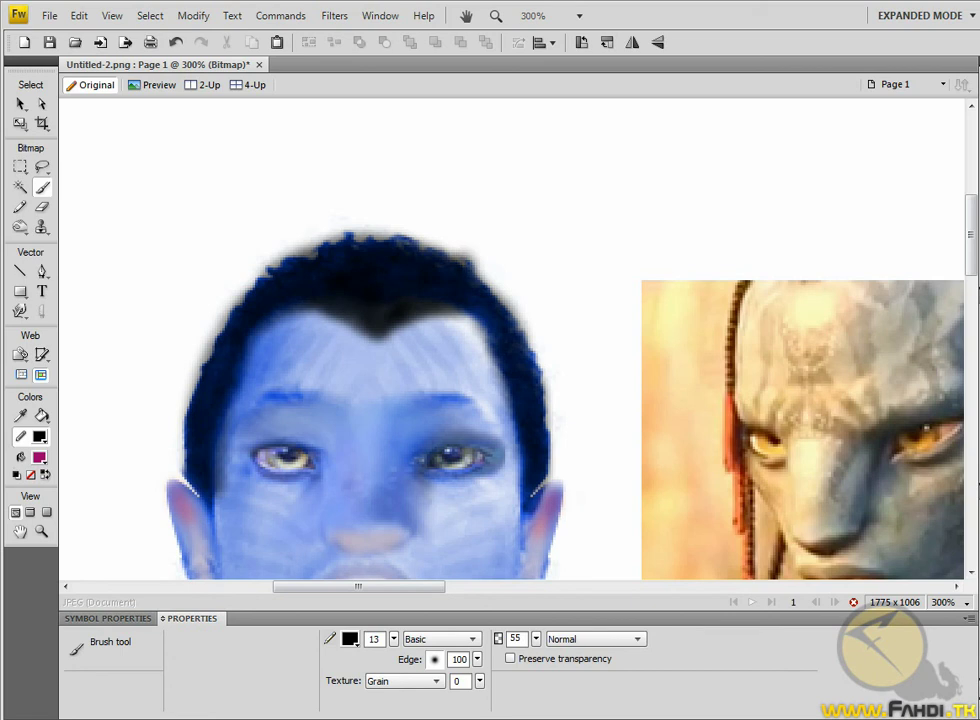
left_click_drag(372, 248, 410, 240)
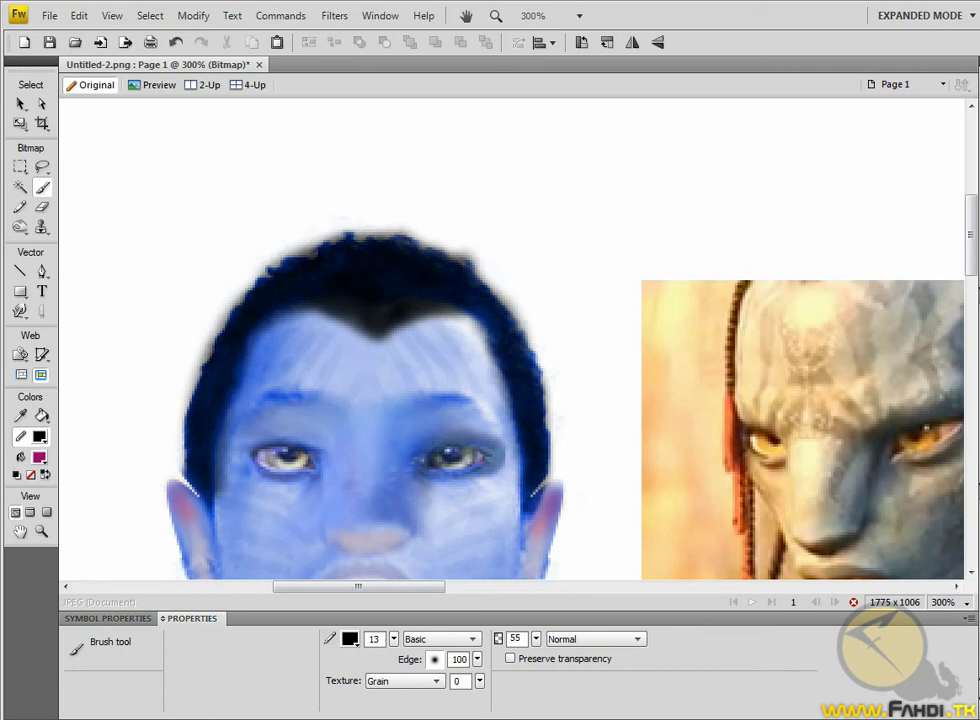
left_click_drag(534, 429, 532, 361)
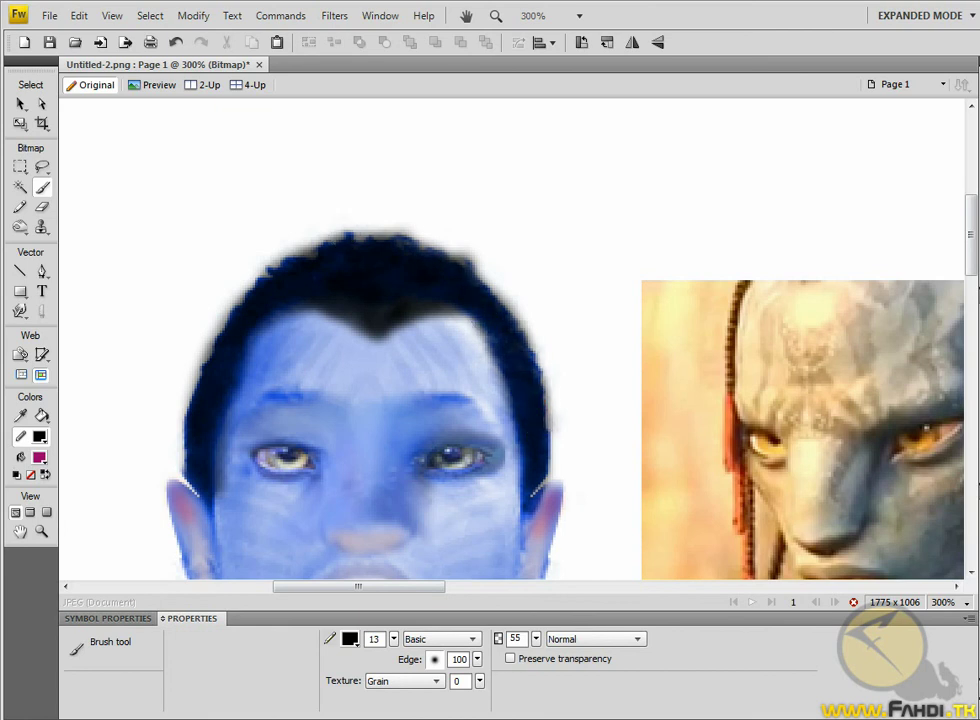
scroll(517, 308, "down", 3)
scroll(517, 308, "up", 3)
Abandon a first hairline outline attempt and select the face photo.
left_click(42, 271)
left_click(371, 284)
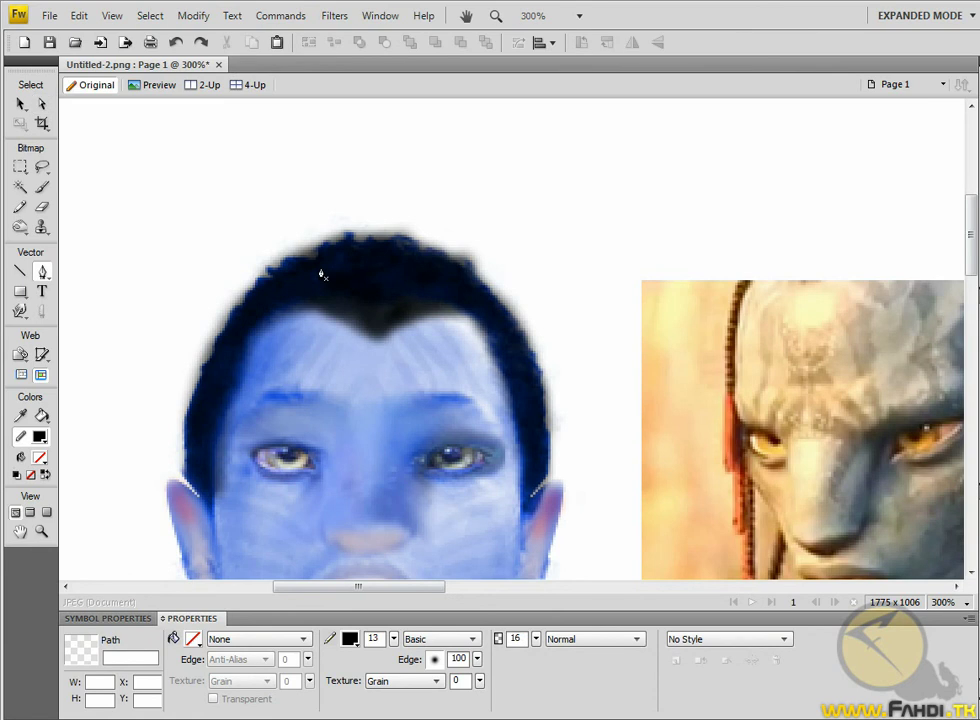
key("ctrl+d")
left_click(21, 101)
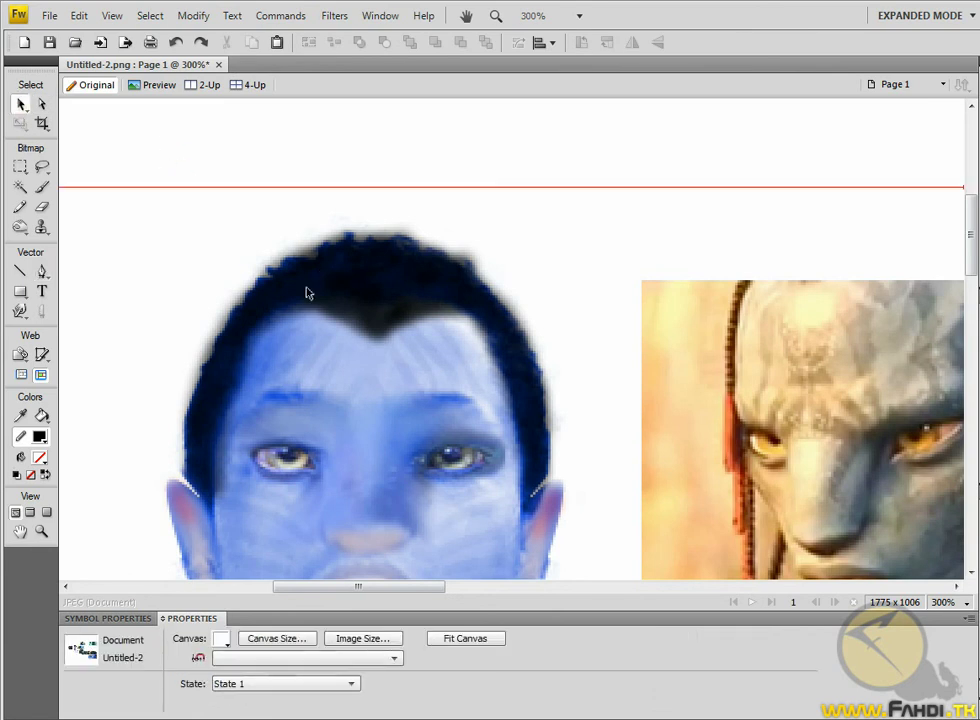
left_click(383, 334)
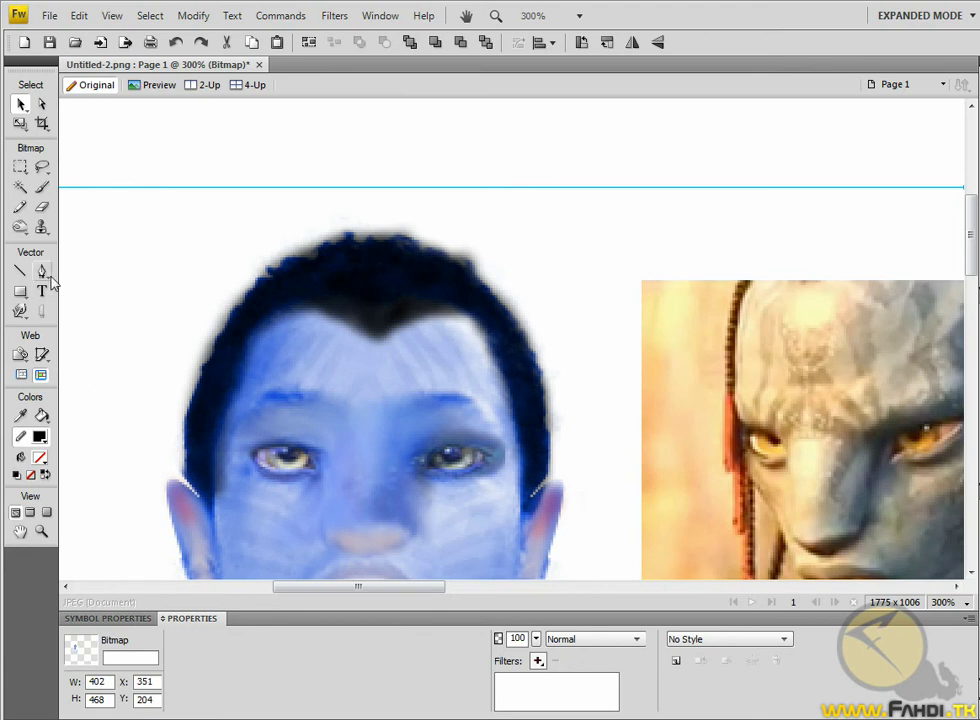
Pen-trace the hairline from the left ear, over a widow's-peak dip, down the right side.
key("p")
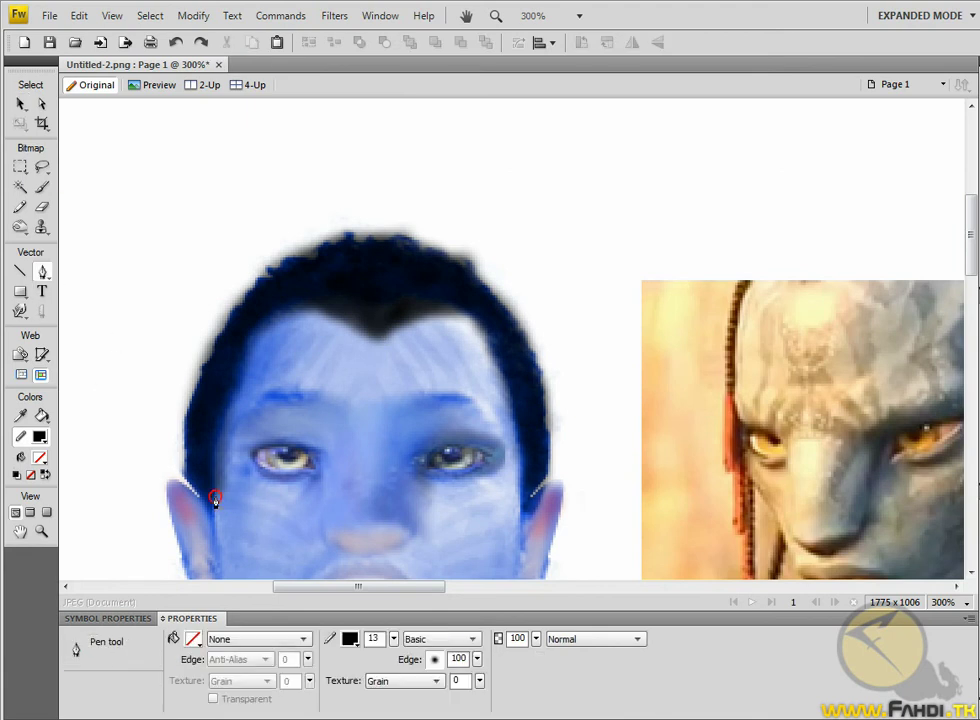
left_click(215, 497)
left_click(213, 445)
left_click(242, 390)
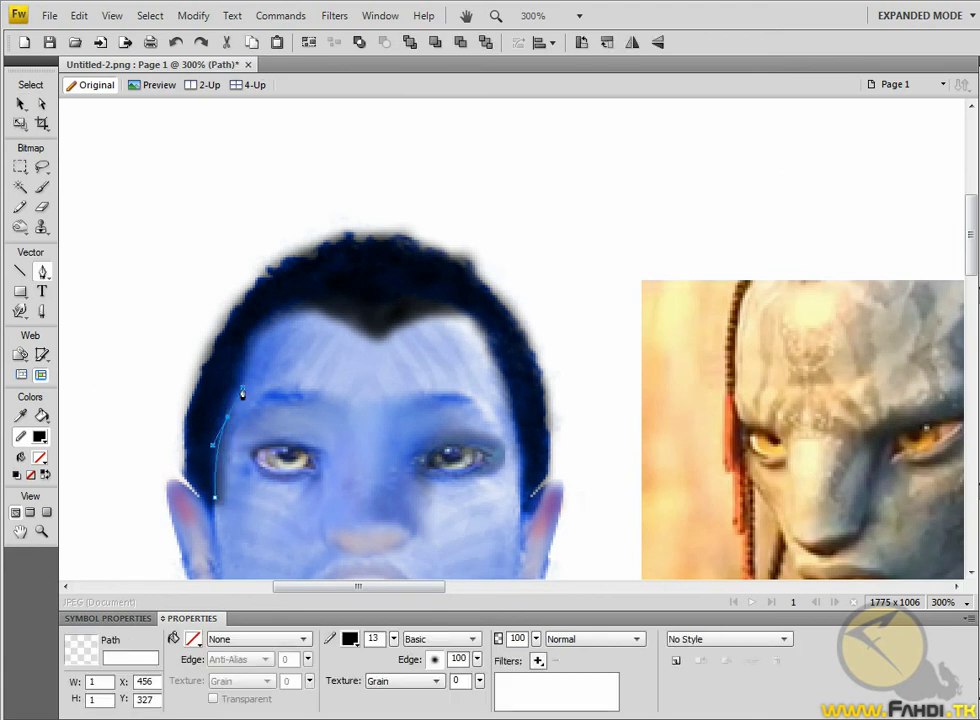
left_click(242, 349)
mouse_move(248, 338)
left_mouse_down()
mouse_move(265, 325)
mouse_move(345, 311)
left_mouse_up()
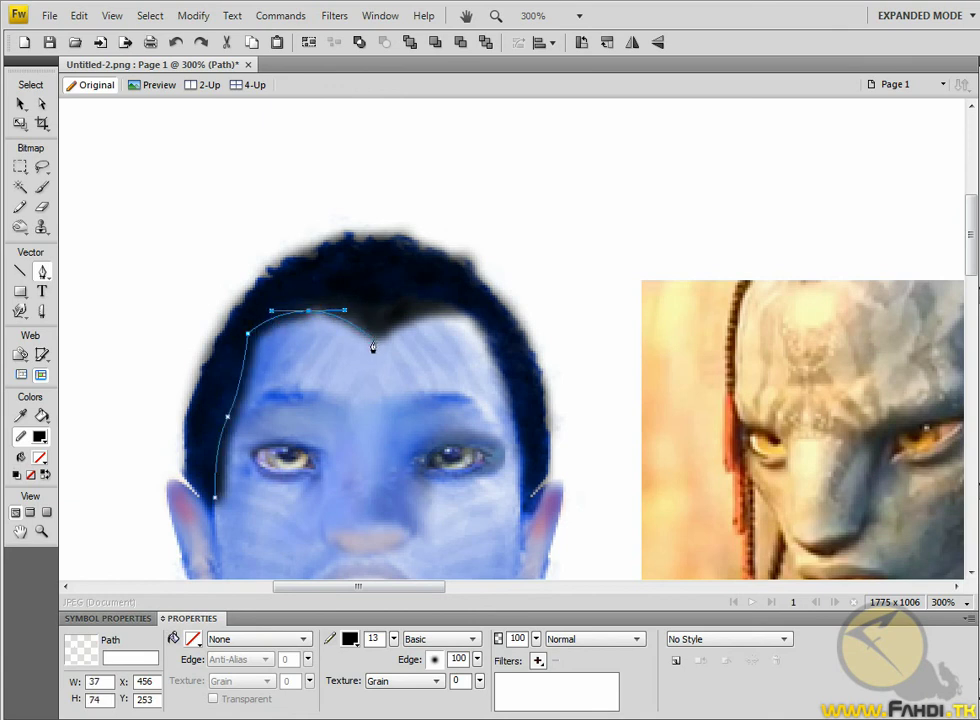
left_click(371, 341)
left_click_drag(452, 309, 477, 311)
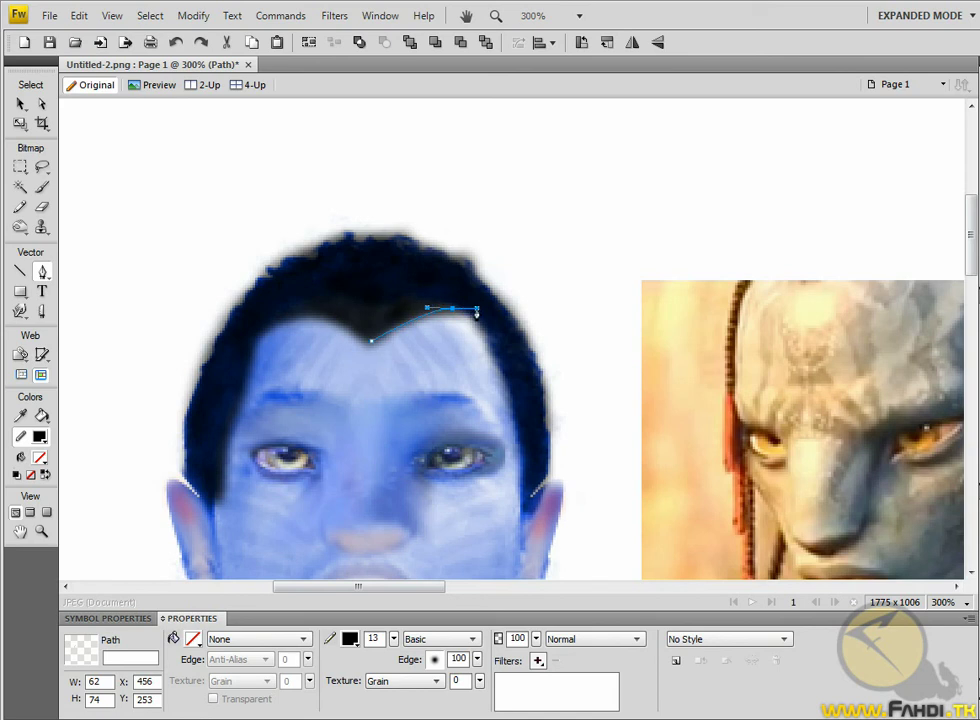
left_click_drag(525, 506, 525, 601)
Trace the path back across the top of the hair and close it at the left ear.
left_click(536, 420)
left_click(432, 287)
left_click(313, 291)
left_click(271, 300)
left_click(247, 316)
left_click(231, 363)
left_click(207, 432)
left_click(214, 503)
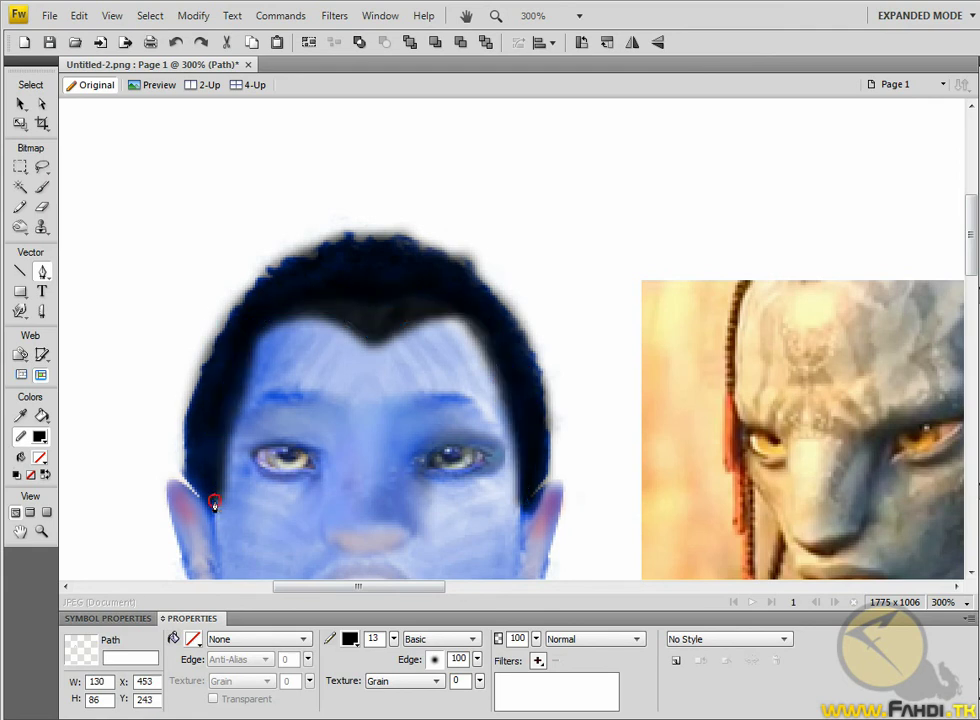
Give the hair shape no stroke and a solid black fill, then nudge it slightly upward.
left_click(349, 638)
left_click(486, 474)
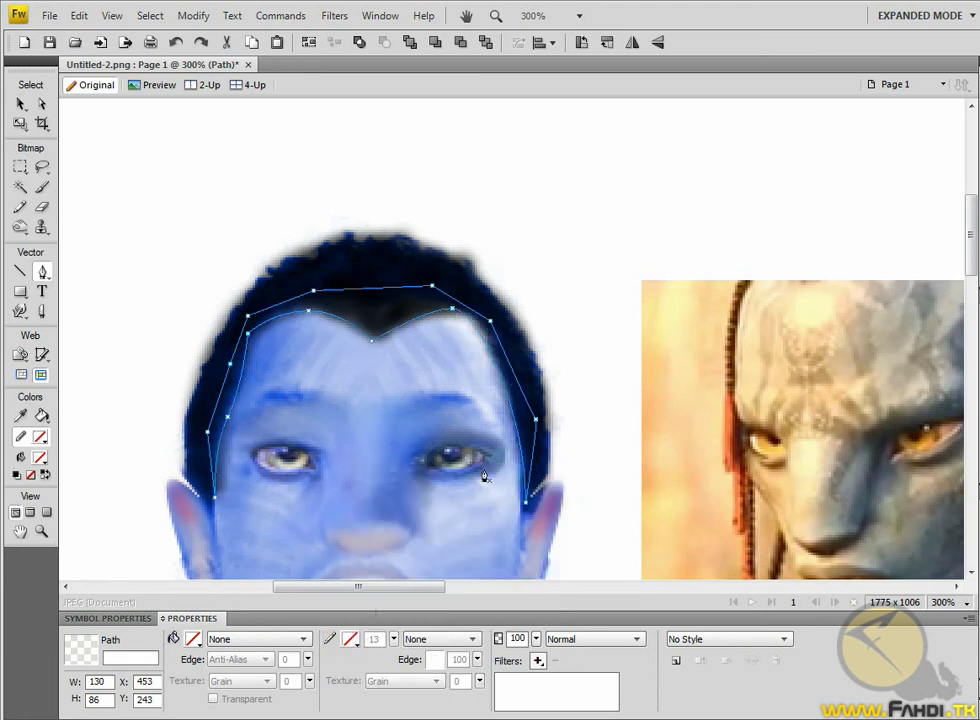
left_click(20, 103)
left_click(193, 640)
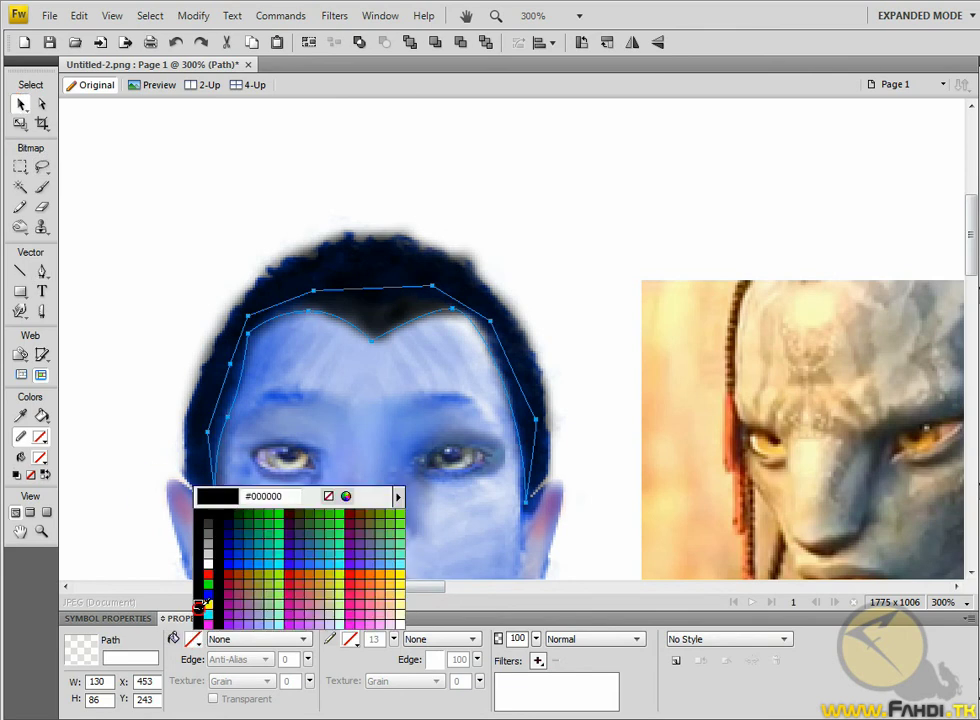
left_click(199, 605)
left_click(372, 321)
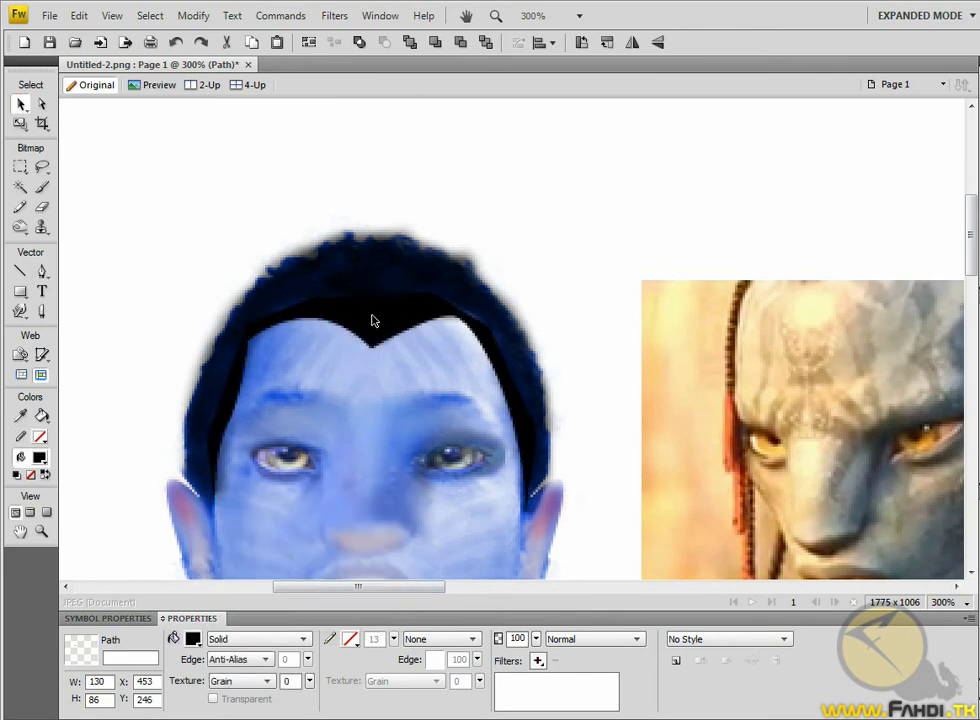
mouse_move(372, 321)
left_mouse_down()
mouse_move(365, 280)
mouse_move(366, 323)
left_mouse_up()
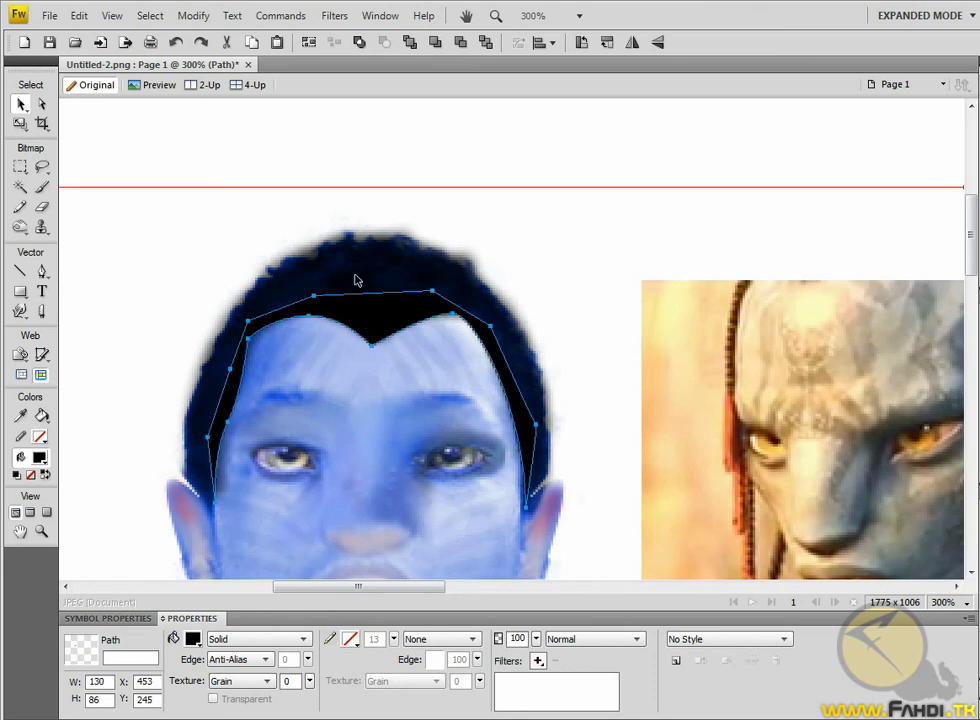
left_click(486, 187)
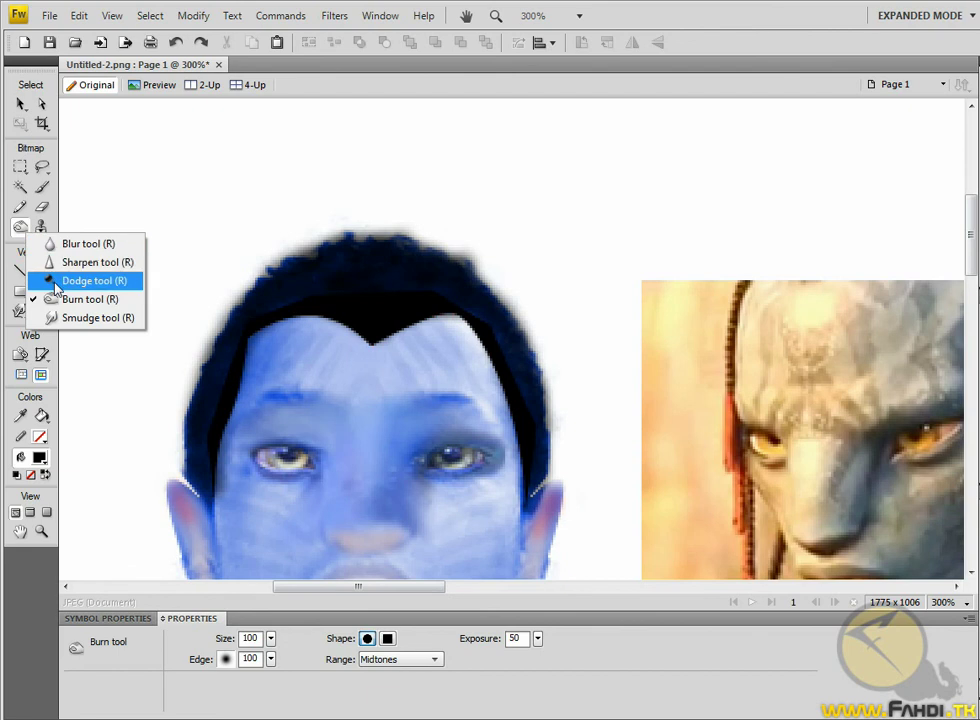
Undo a trial smudge, then flatten the black hair shape into the photo bitmap.
left_click_drag(20, 227, 60, 317)
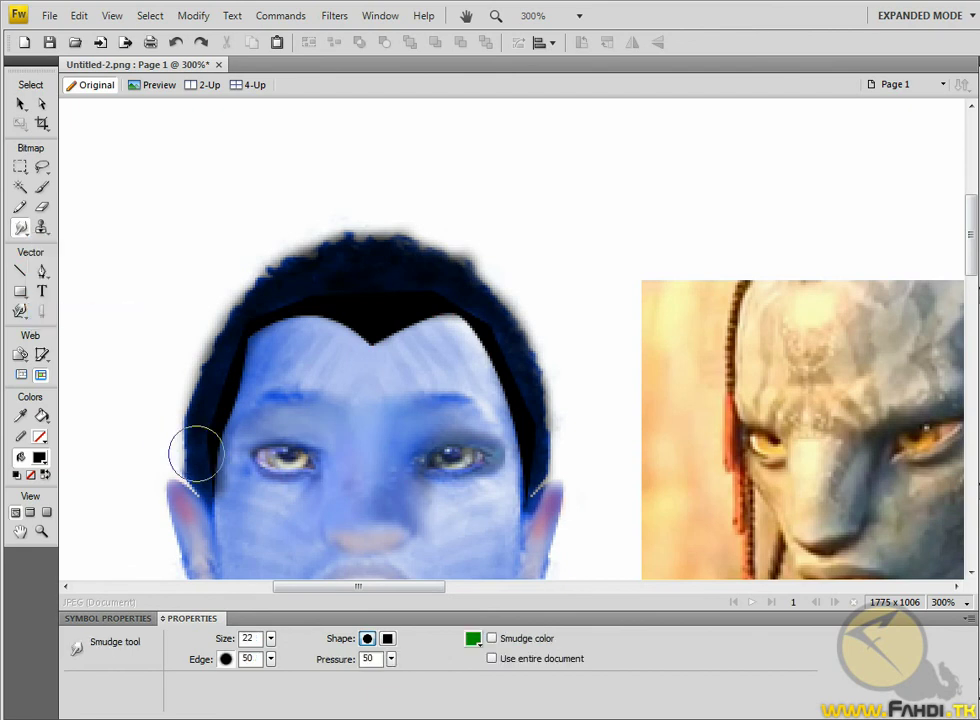
left_click_drag(195, 452, 175, 453)
key("ctrl+z")
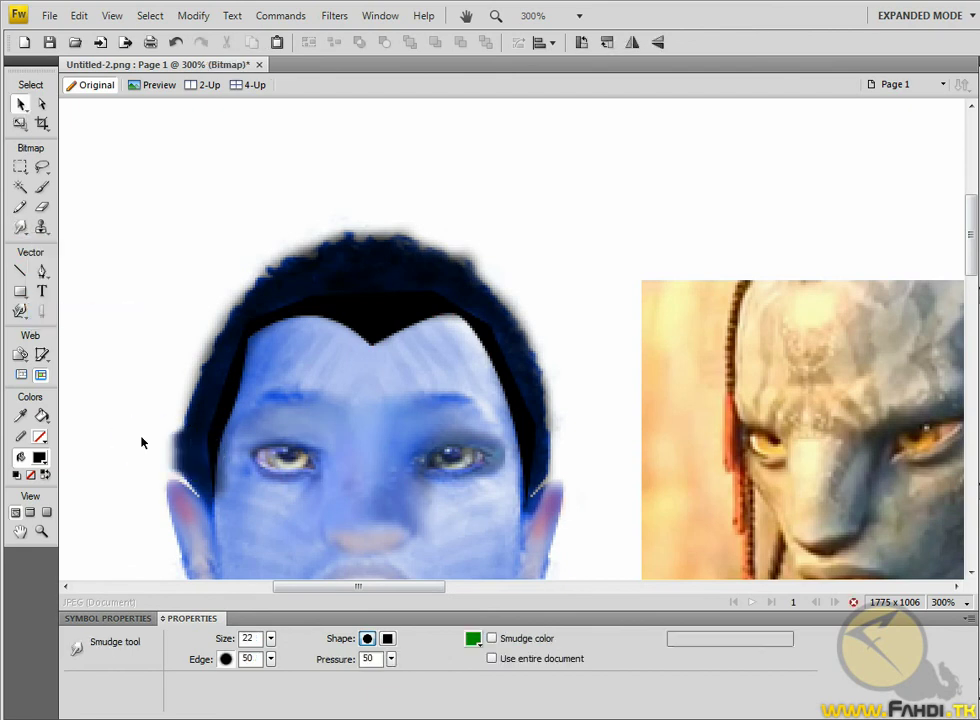
left_click(20, 104)
left_click(376, 324)
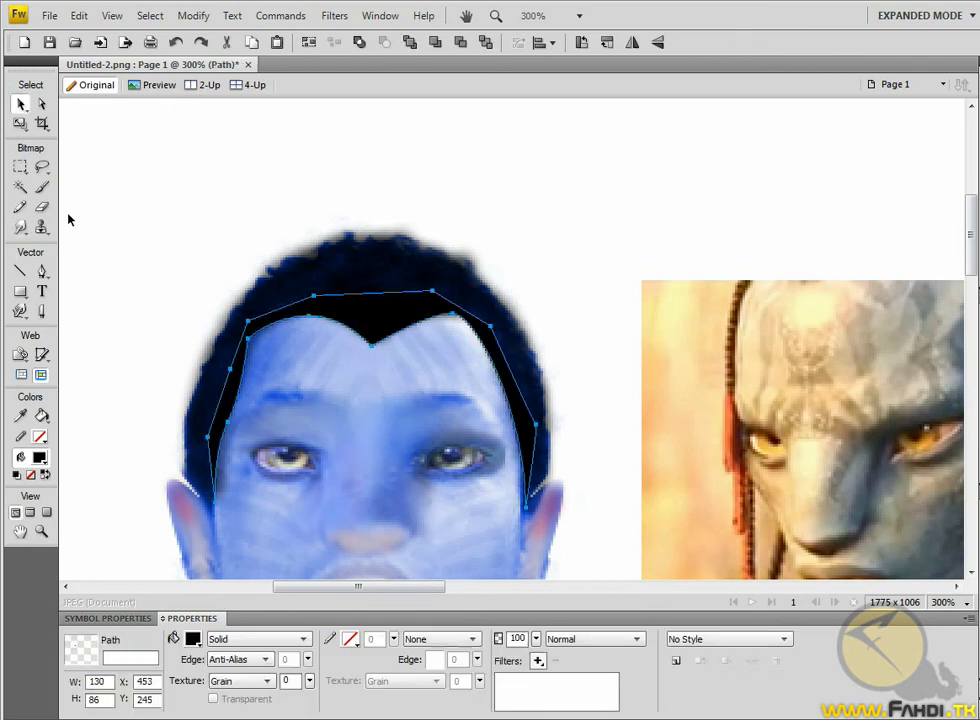
left_click(193, 15)
left_click(240, 203)
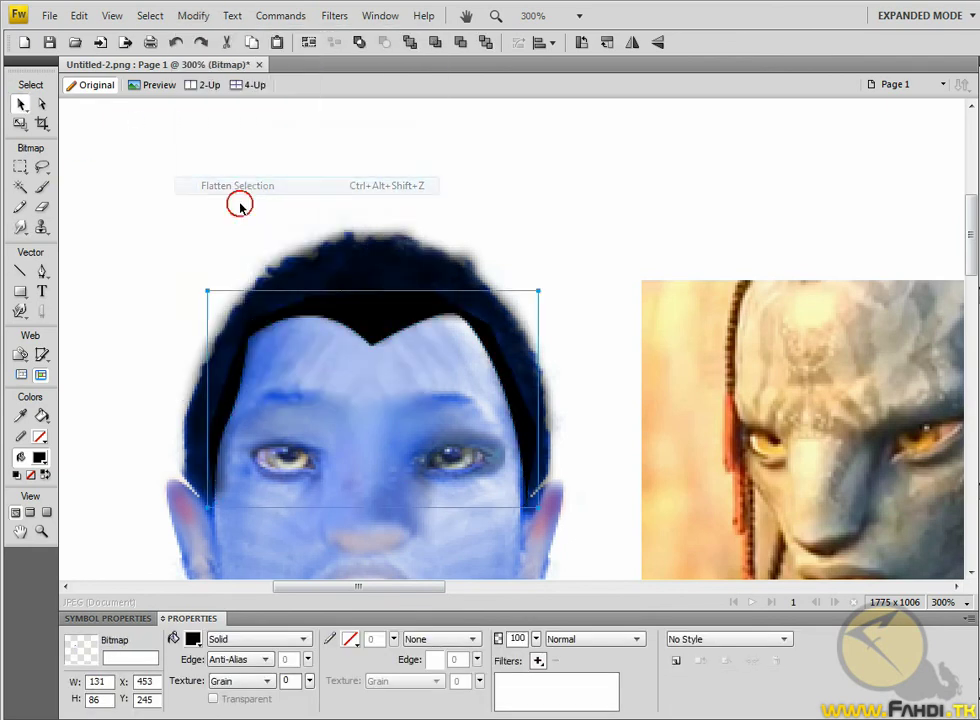
Smudge the black hair edges at the left temple and forehead.
left_click(22, 229)
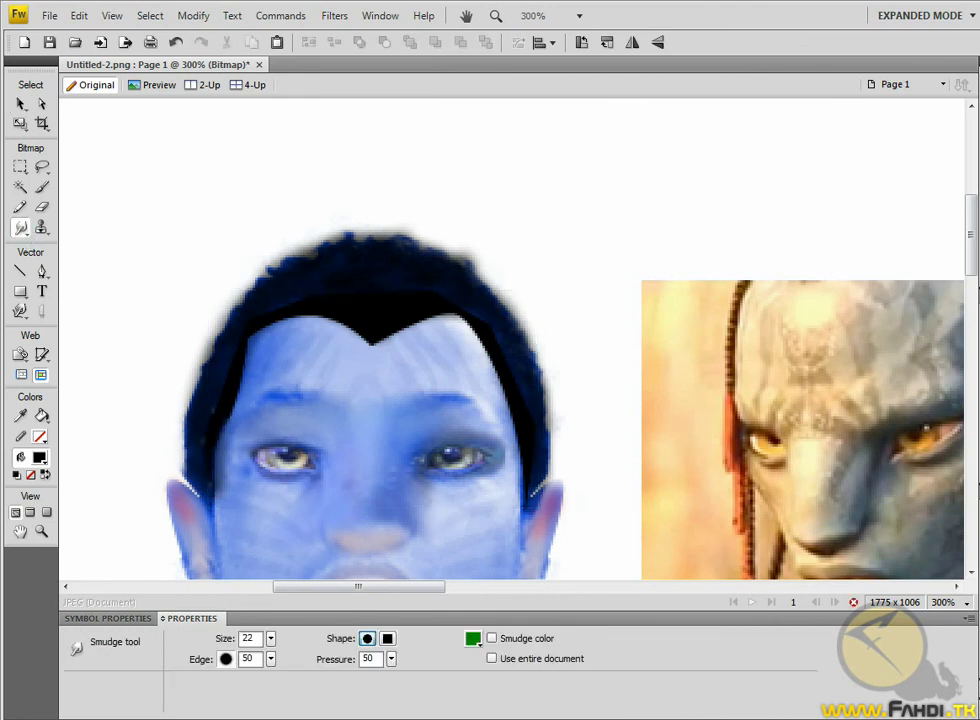
left_click_drag(225, 405, 234, 367)
left_click_drag(256, 306, 236, 339)
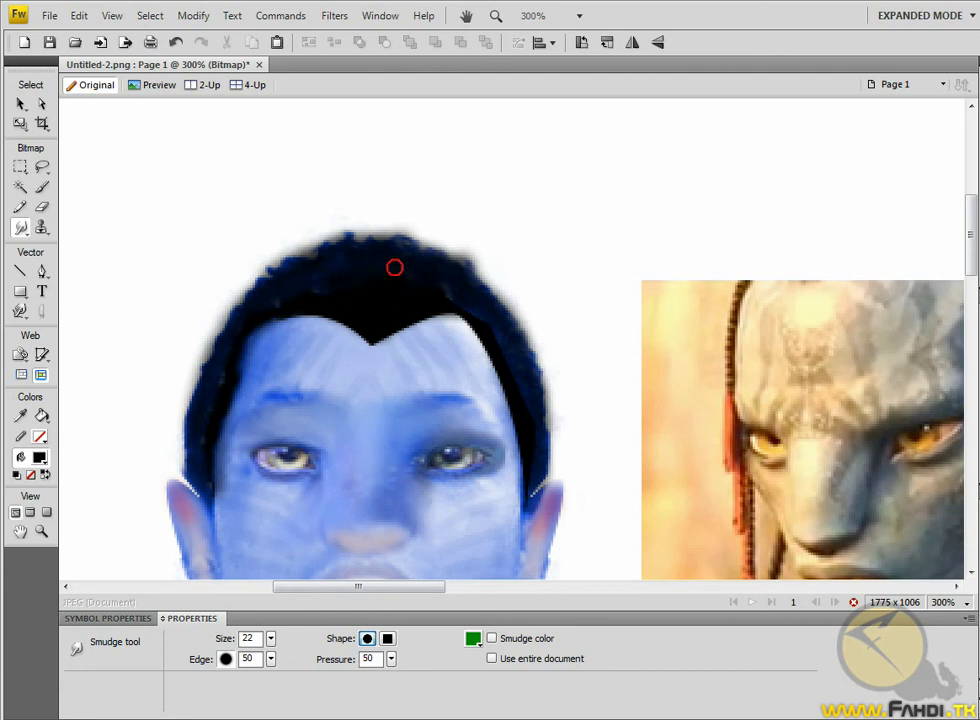
Zoom the canvas to 400% and shrink the smudge brush to size 9.
left_click(950, 604)
left_click(960, 509)
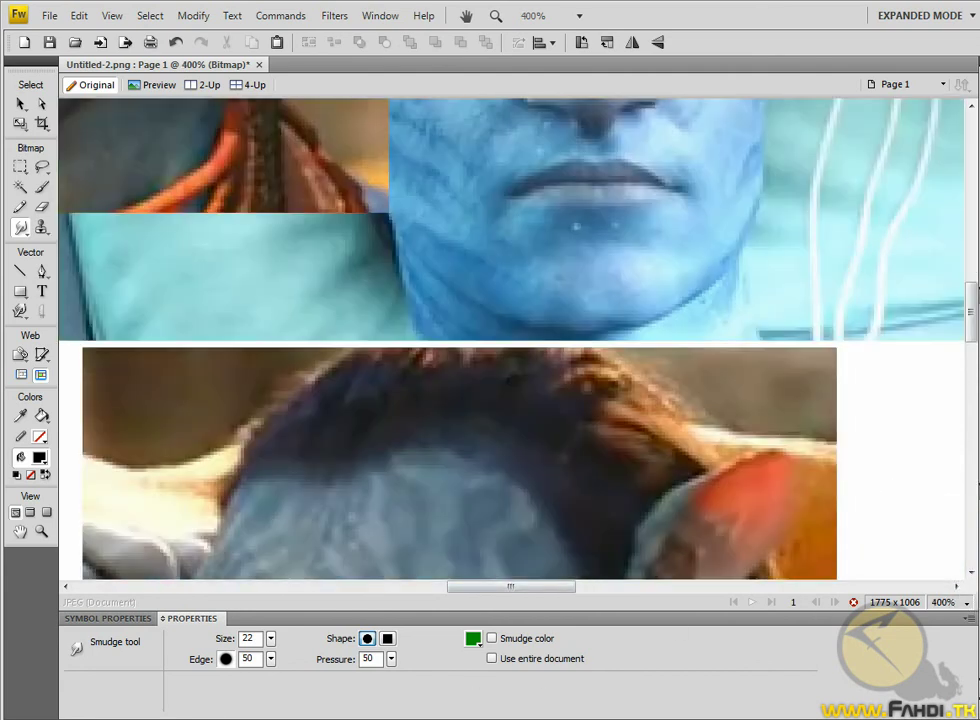
scroll(549, 586, "up", 3)
left_click_drag(549, 586, 394, 586)
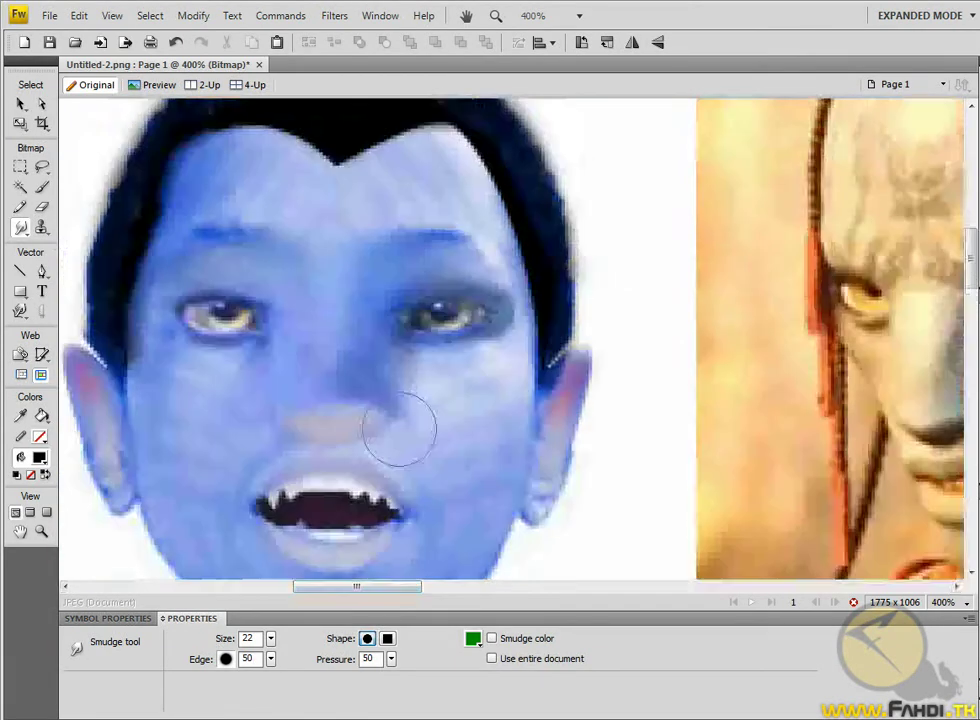
scroll(400, 428, "up", 3)
scroll(376, 432, "down", 1)
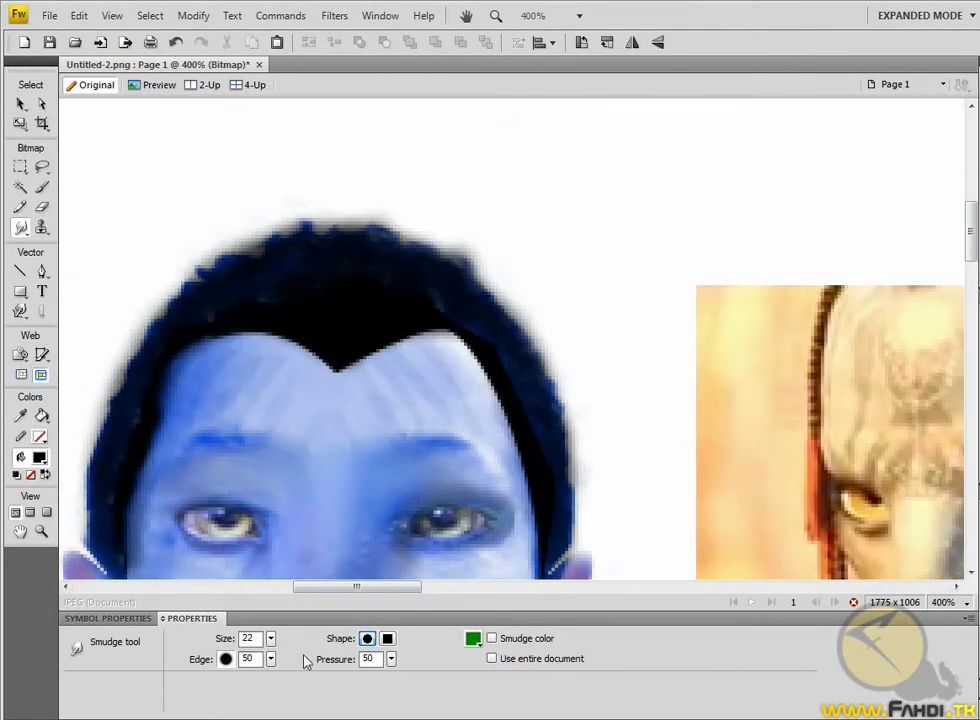
left_click_drag(270, 638, 274, 652)
Smudge the right hair edge by the ear and the left edge by the forehead.
left_click_drag(575, 472, 584, 501)
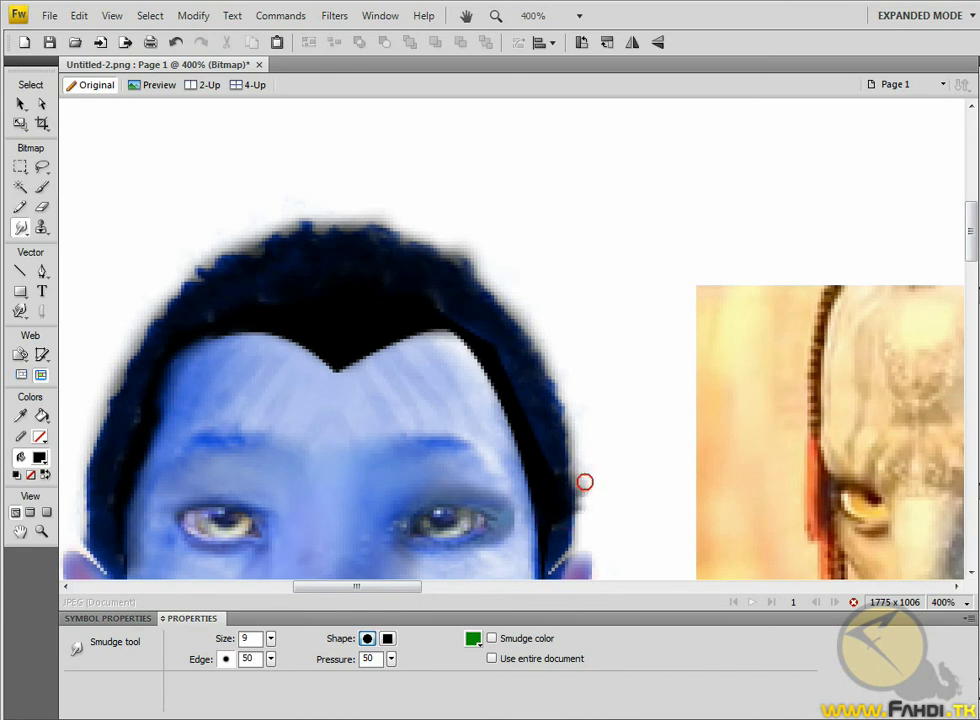
mouse_move(540, 448)
left_mouse_down()
mouse_move(553, 409)
mouse_move(515, 380)
mouse_move(506, 337)
mouse_move(470, 300)
mouse_move(361, 300)
left_mouse_up()
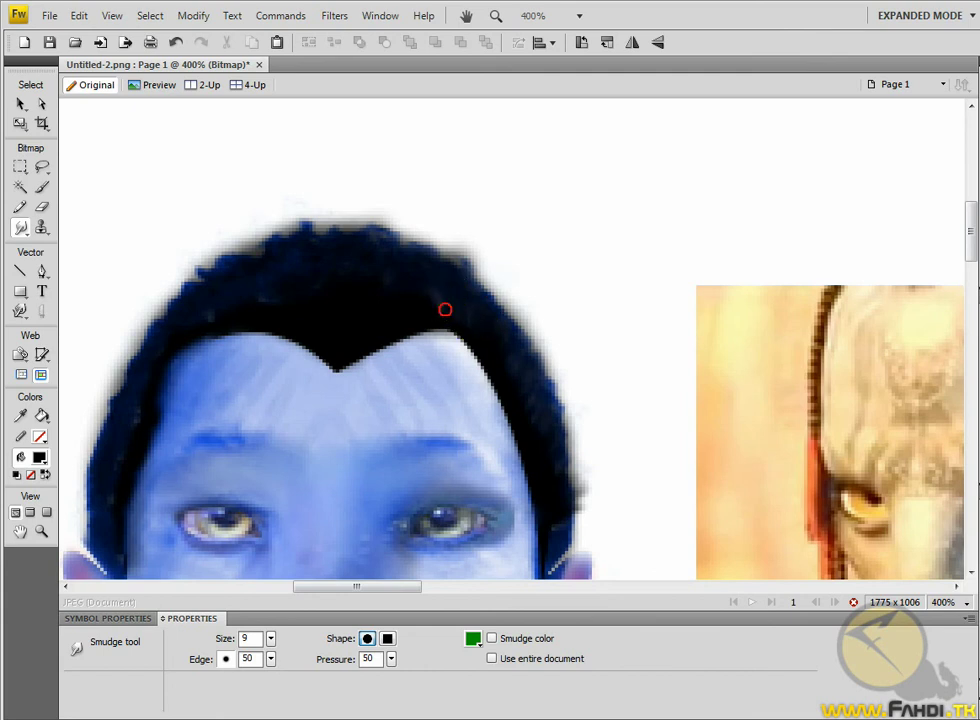
left_click_drag(197, 324, 201, 342)
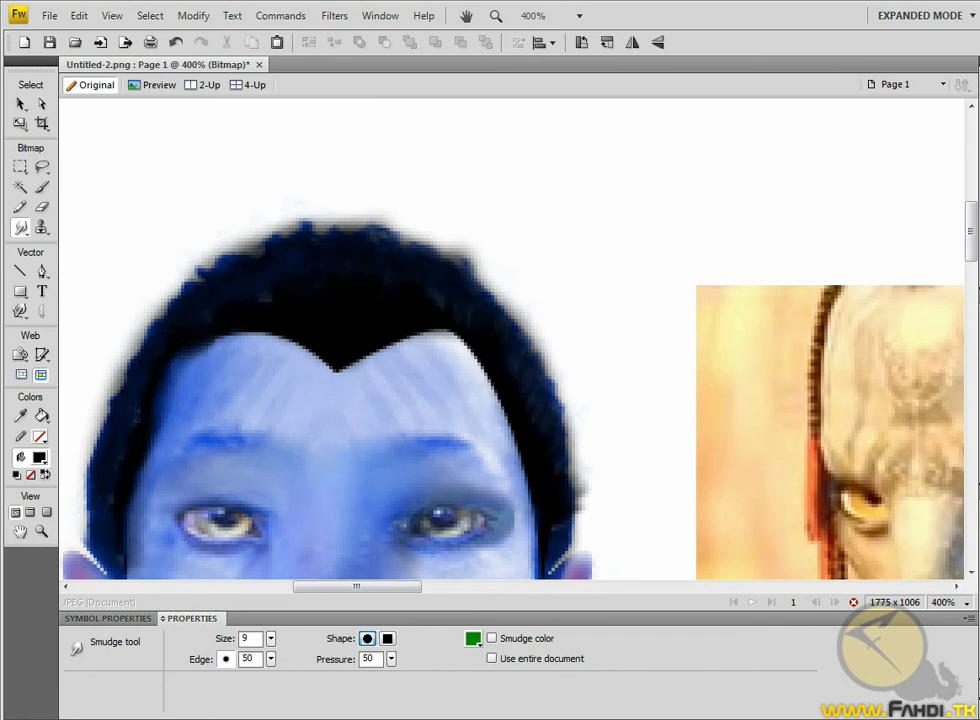
left_click_drag(127, 424, 118, 501)
Draw a closed black-filled path along the left side of the hairline.
left_click(41, 272)
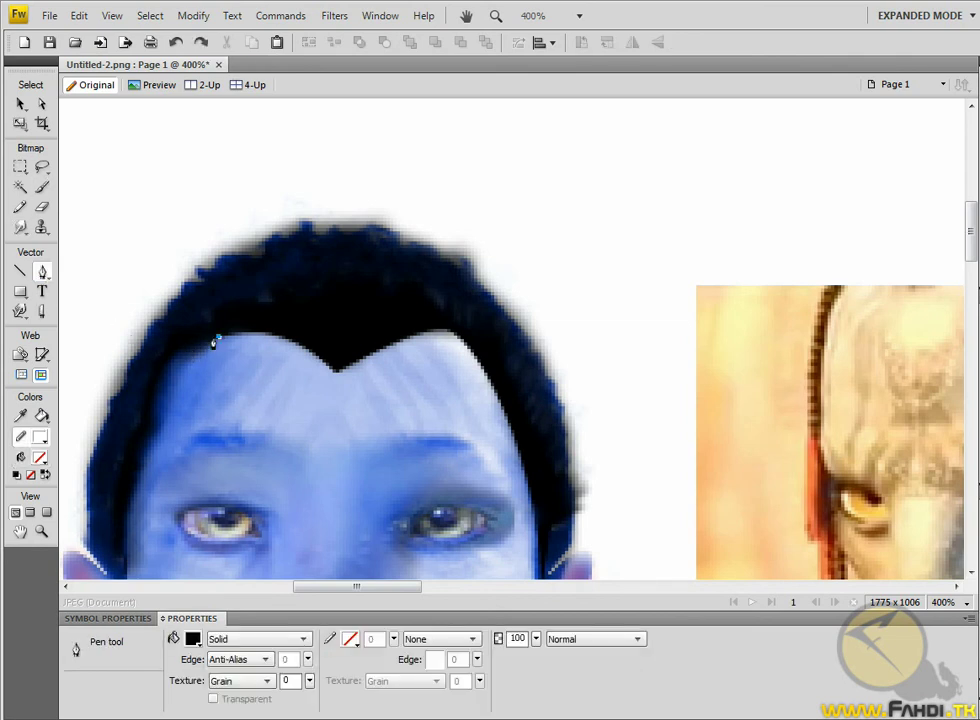
left_click(218, 337)
left_click_drag(127, 570, 124, 413)
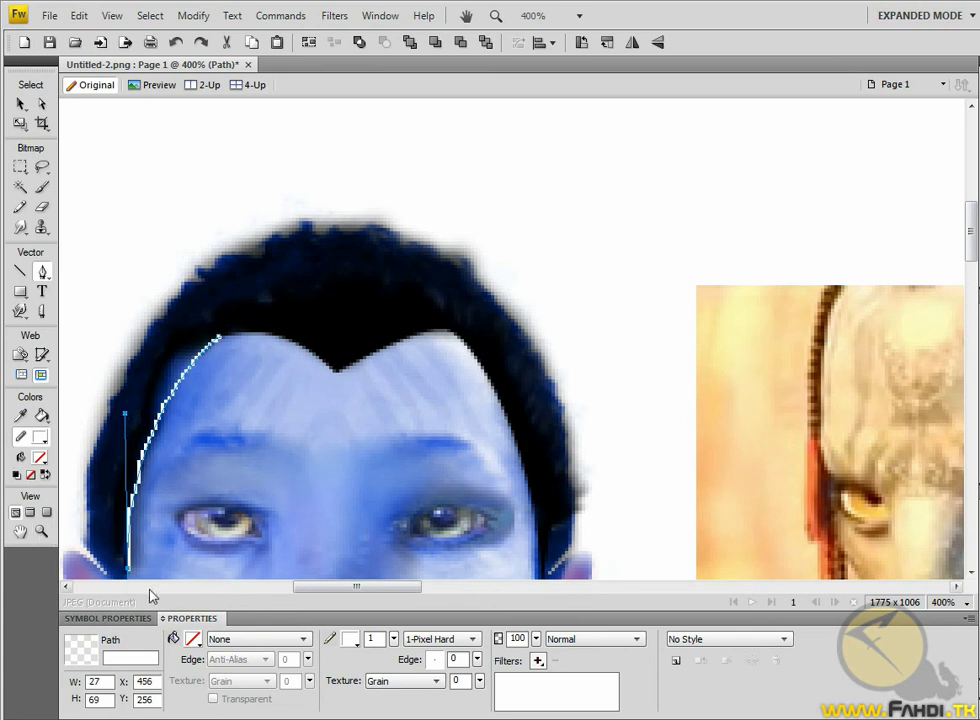
left_click_drag(114, 446, 180, 340)
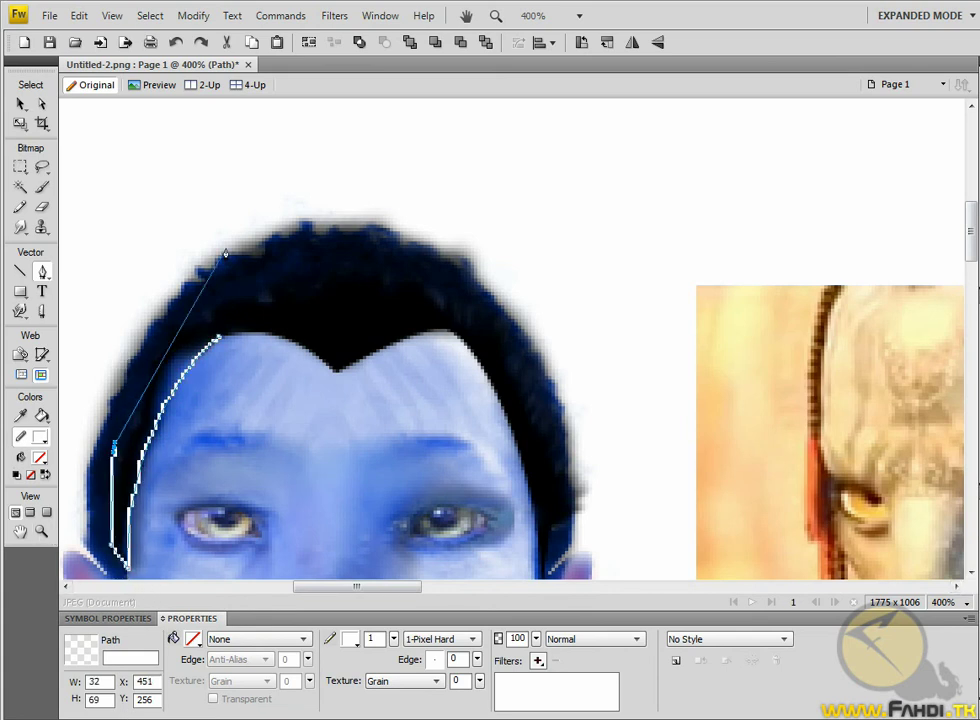
left_click(219, 336)
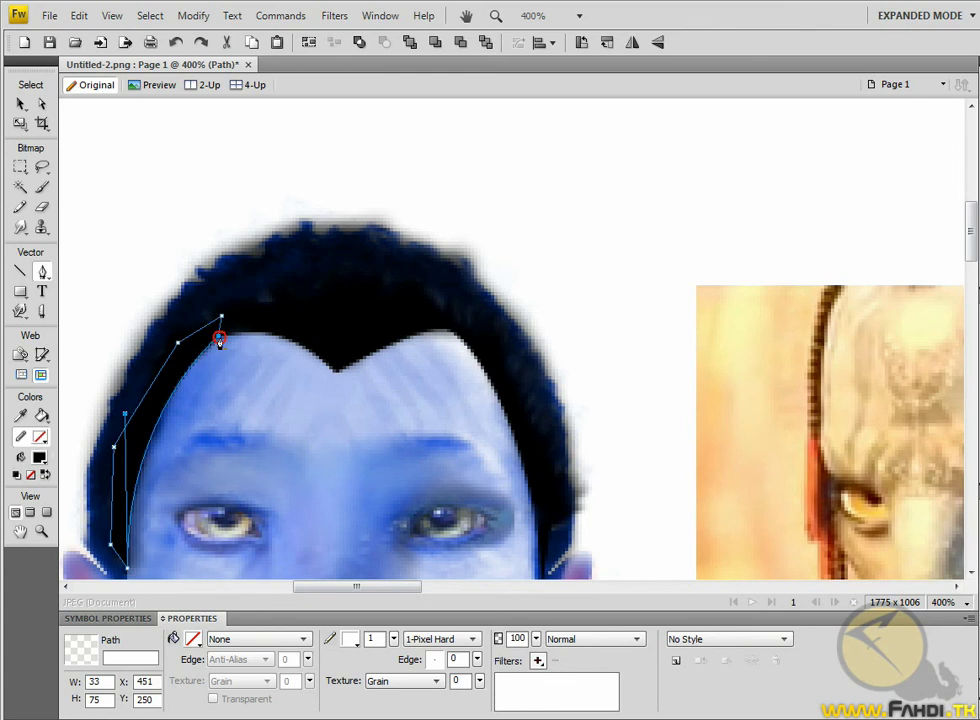
left_click(20, 103)
left_click(103, 149)
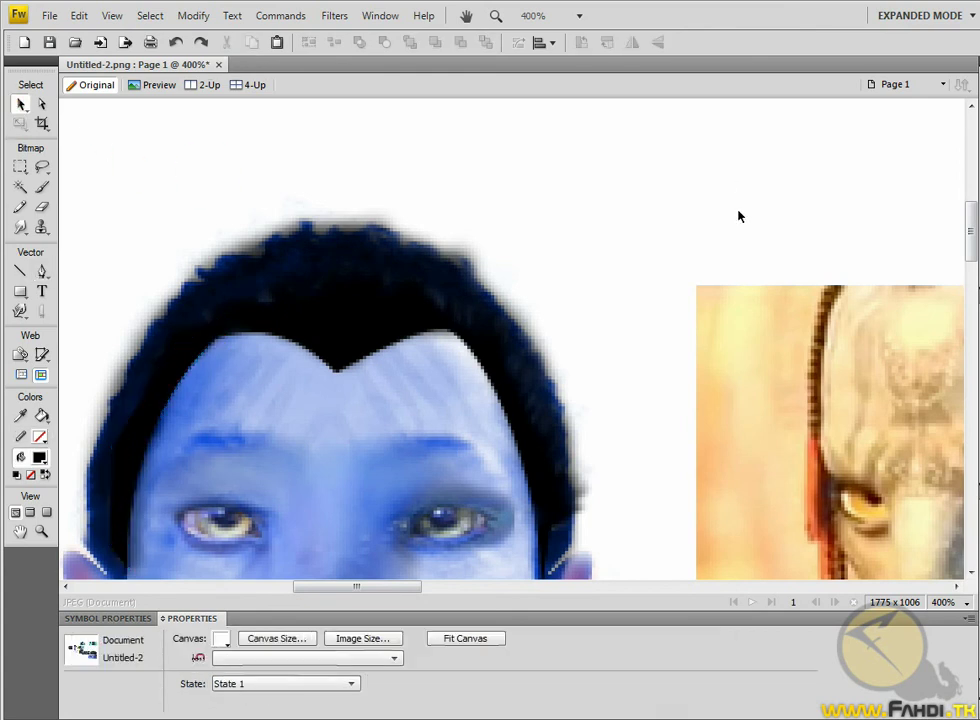
Drag the left hair shape's points outward and up toward the crown.
scroll(433, 487, "down", 2)
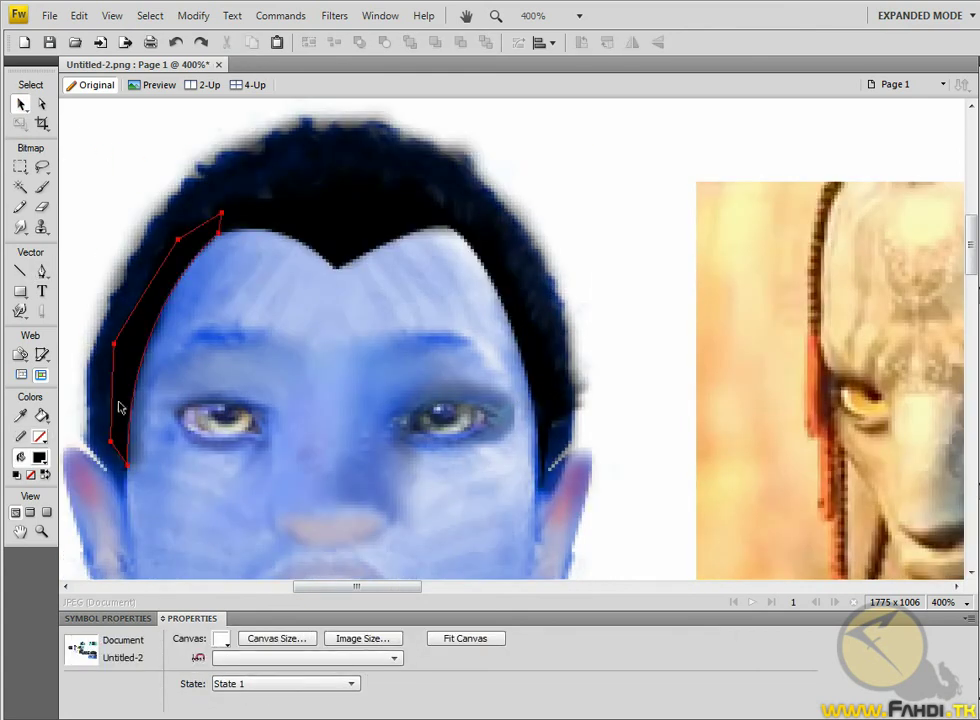
left_click(135, 390)
left_click(42, 104)
mouse_move(112, 442)
left_mouse_down()
mouse_move(86, 441)
mouse_move(124, 318)
mouse_move(105, 337)
left_mouse_up()
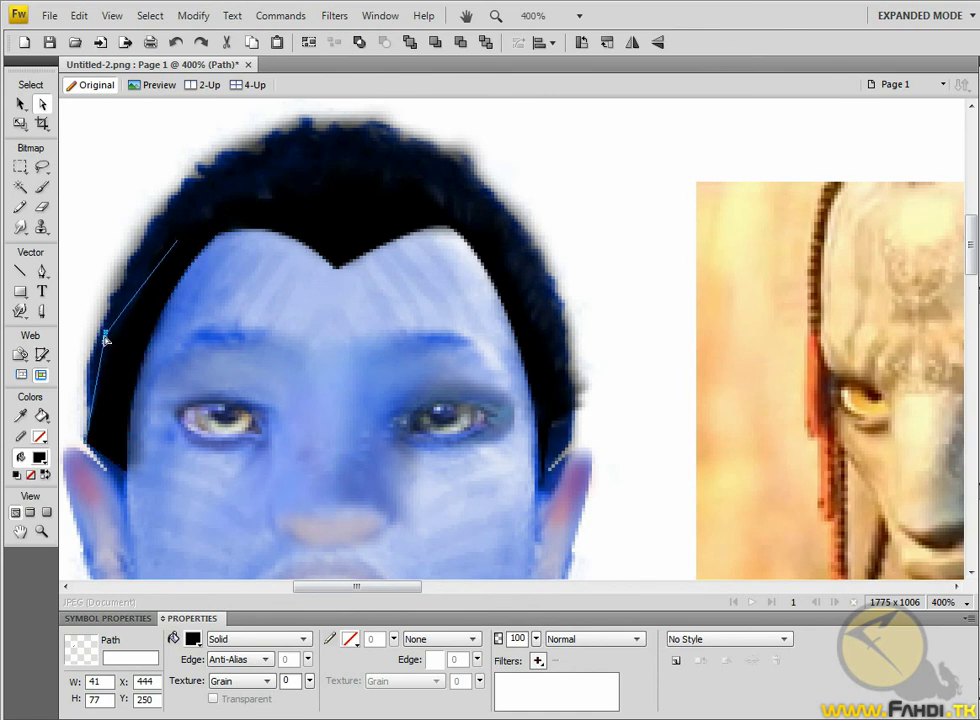
mouse_move(178, 243)
left_mouse_down()
mouse_move(170, 214)
mouse_move(280, 170)
mouse_move(300, 190)
left_mouse_up()
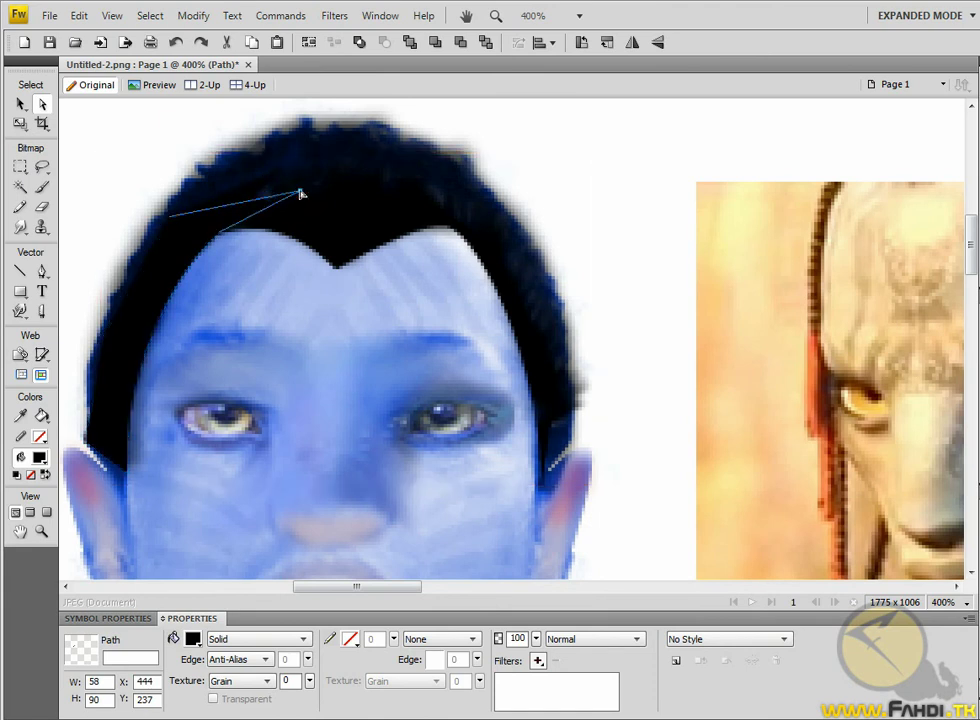
left_click_drag(170, 216, 195, 184)
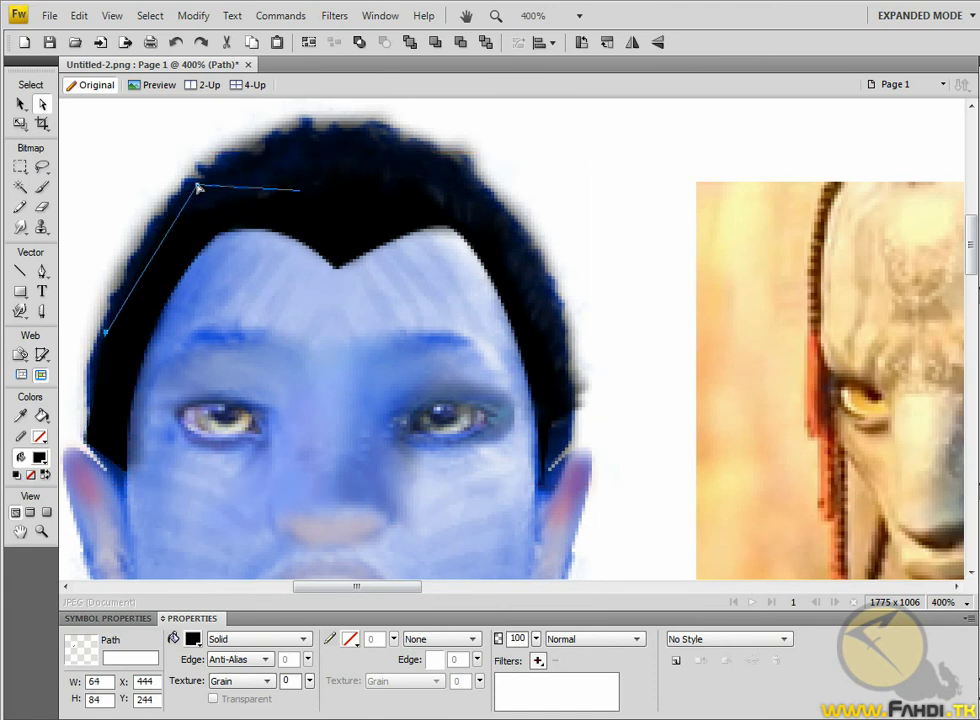
left_click_drag(299, 191, 313, 146)
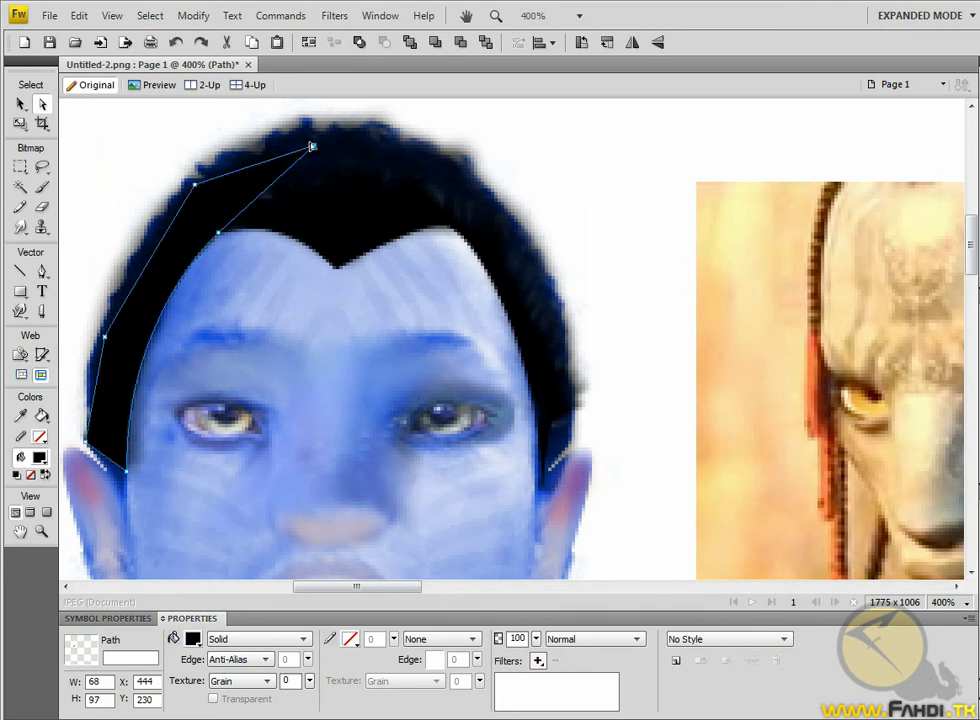
left_click(525, 147)
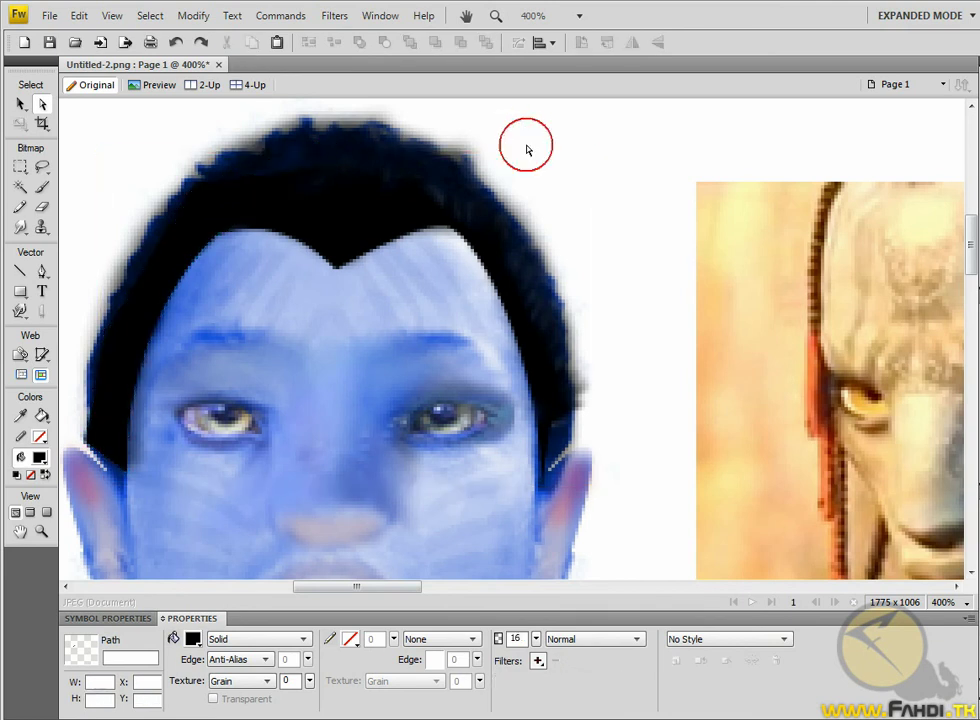
left_click(945, 602)
left_click(965, 434)
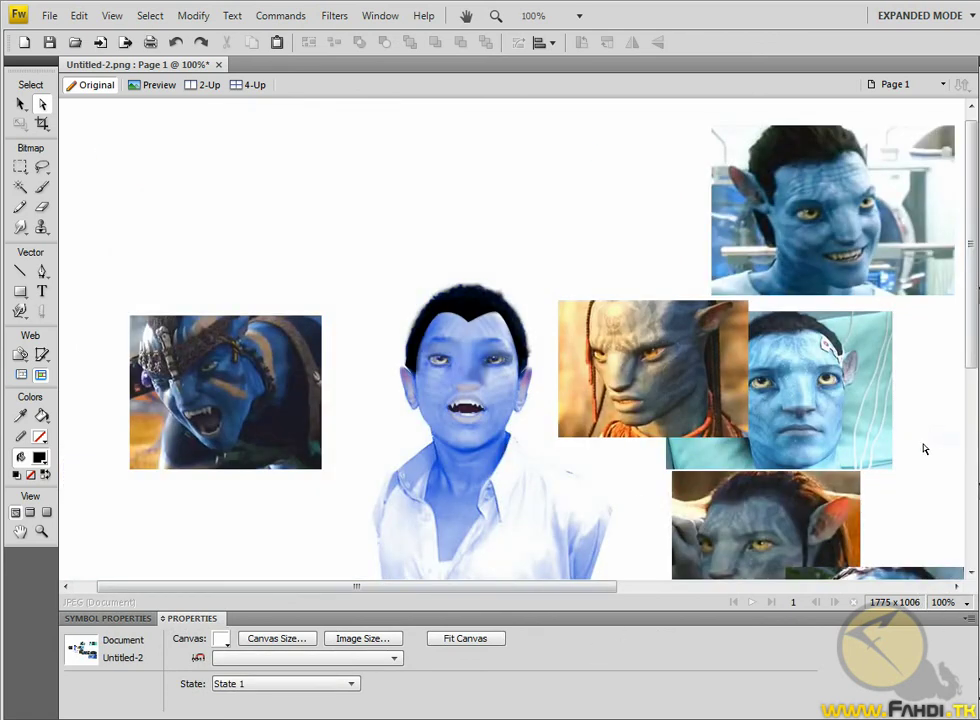
scroll(551, 483, "down", 2)
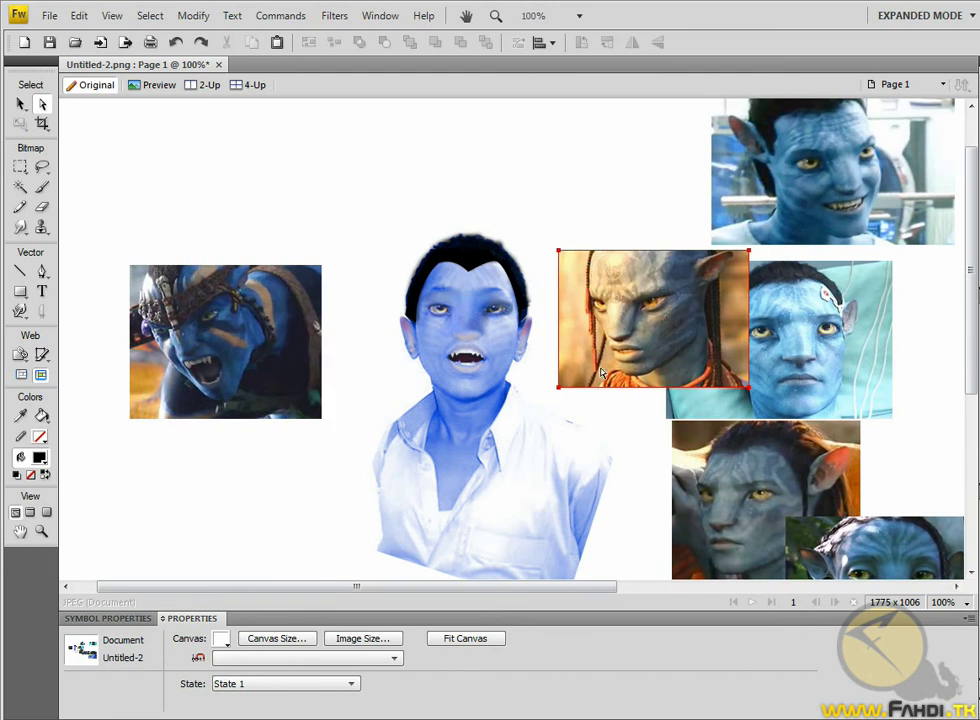
left_click(945, 603)
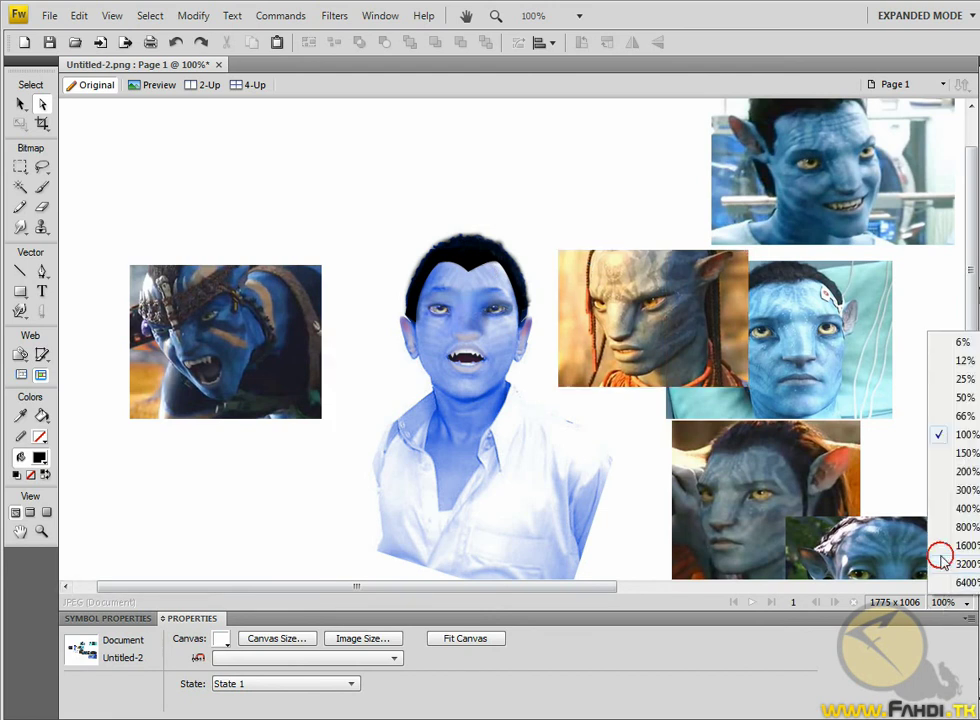
left_click(953, 472)
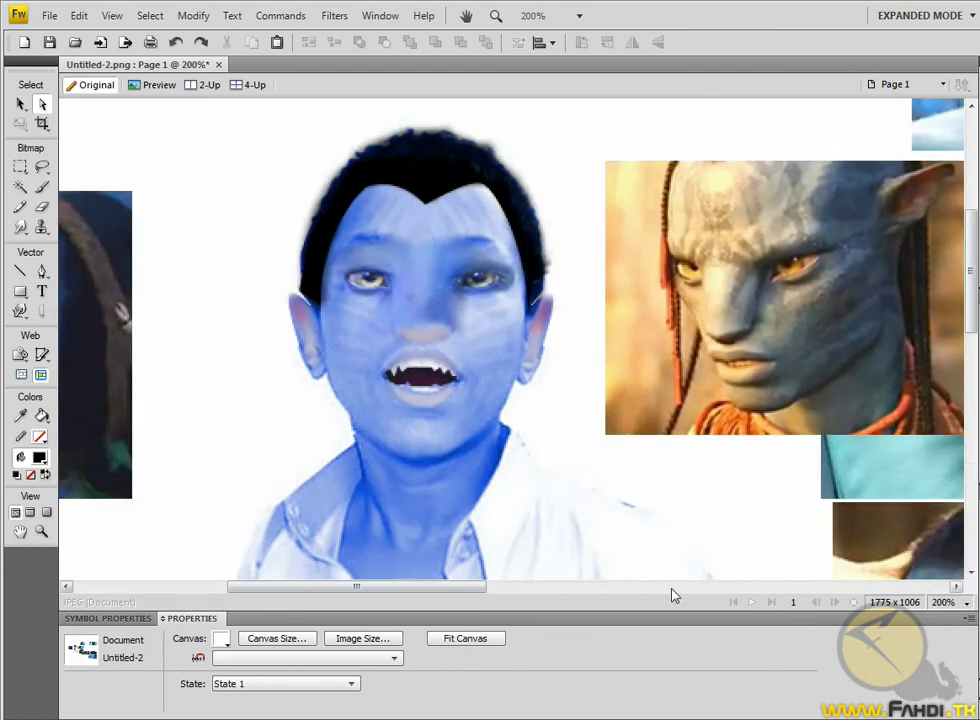
left_click_drag(449, 593, 618, 587)
scroll(411, 395, "down", 2)
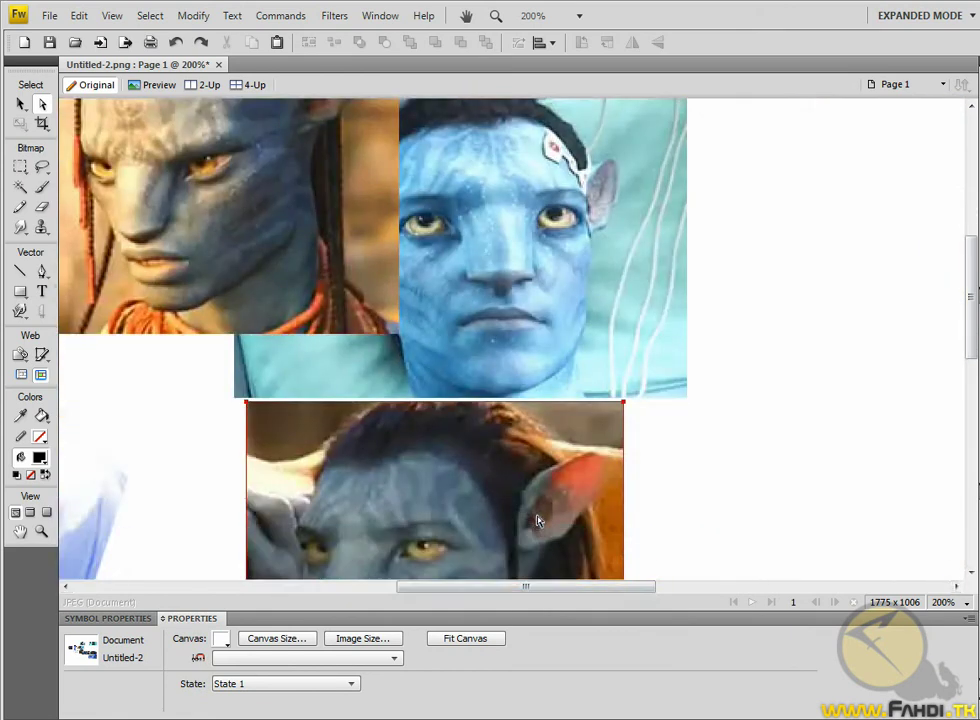
scroll(483, 443, "down", 3)
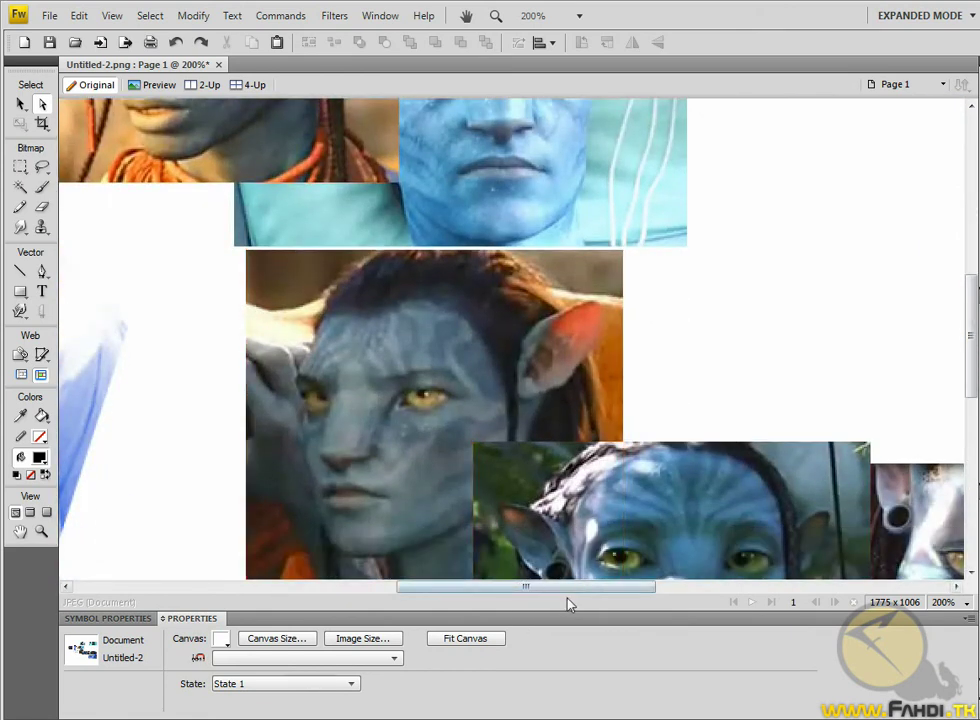
left_click_drag(567, 589, 359, 587)
scroll(500, 500, "up", 3)
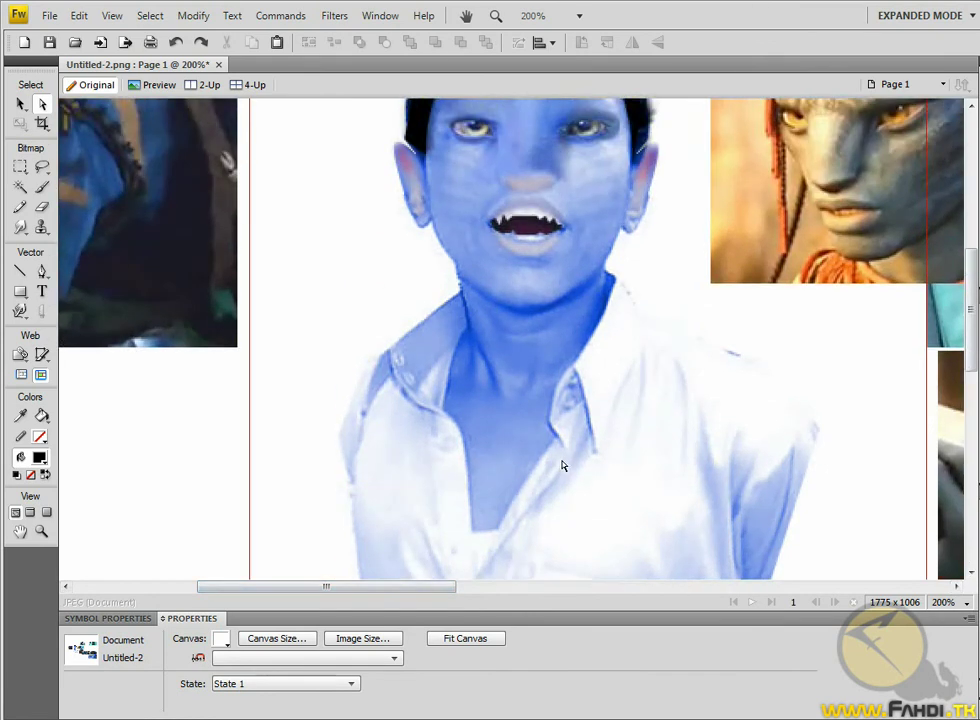
scroll(564, 464, "up", 1)
scroll(564, 462, "up", 1)
scroll(559, 462, "up", 3)
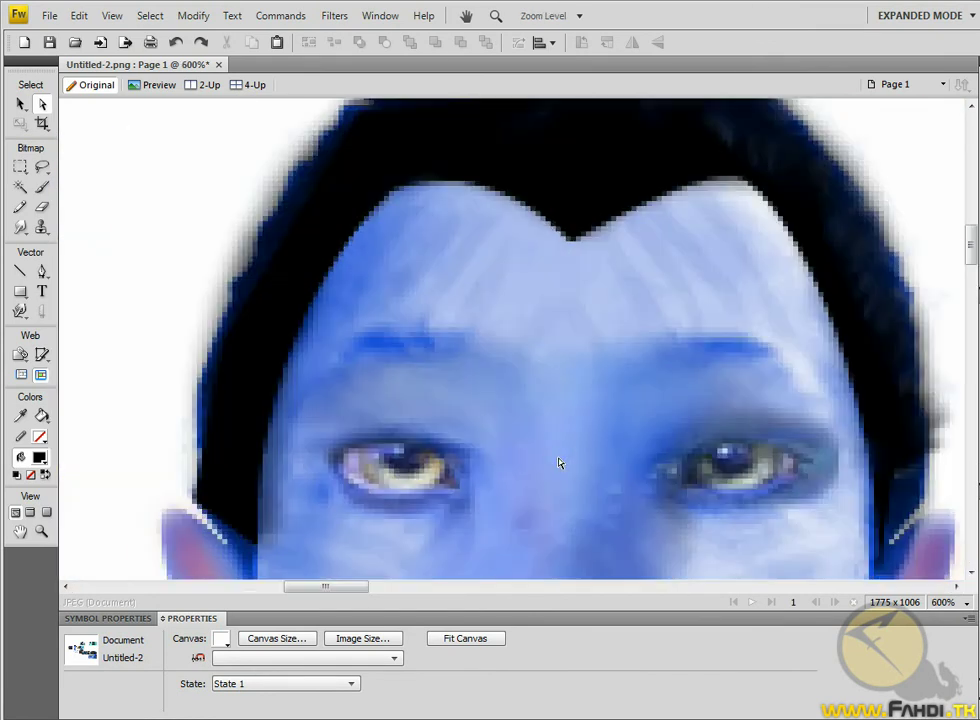
scroll(476, 385, "down", 1)
scroll(476, 385, "up", 2)
scroll(478, 372, "down", 1)
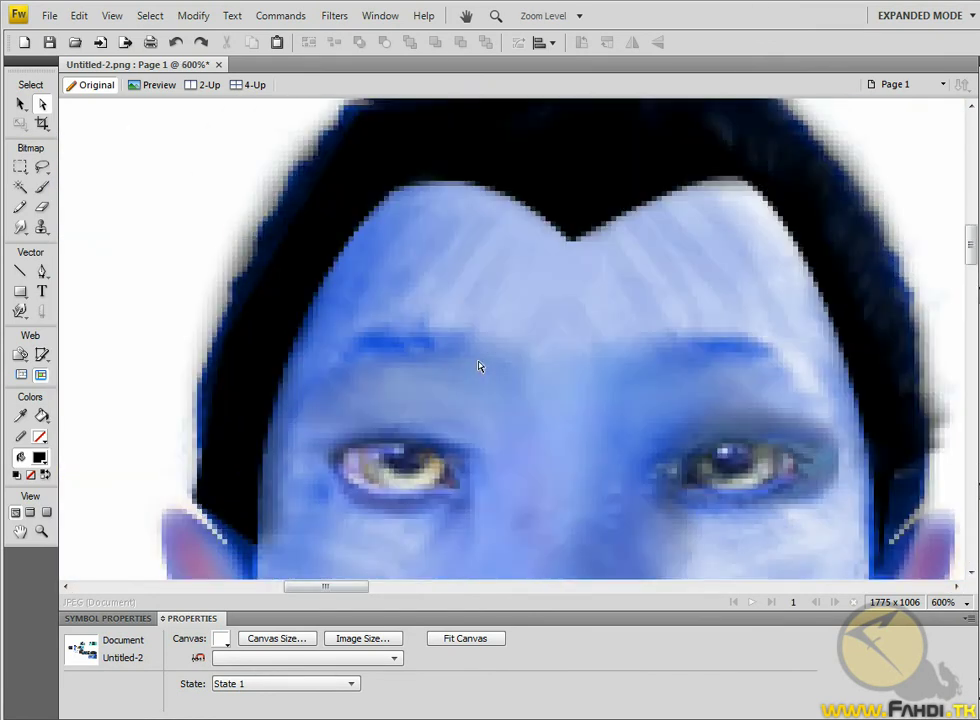